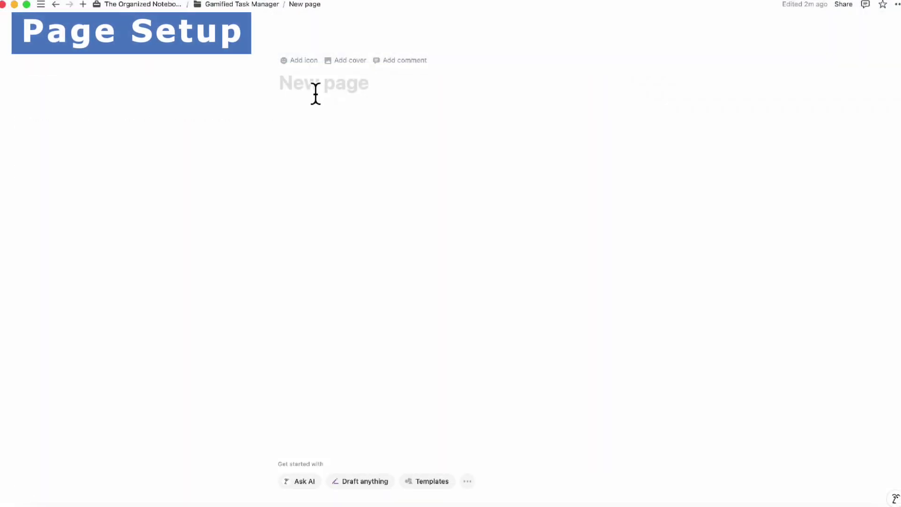
Step: Title the new page "Gamified Task Manager" and give it the game controller icon
text(Gamified Task Manager)
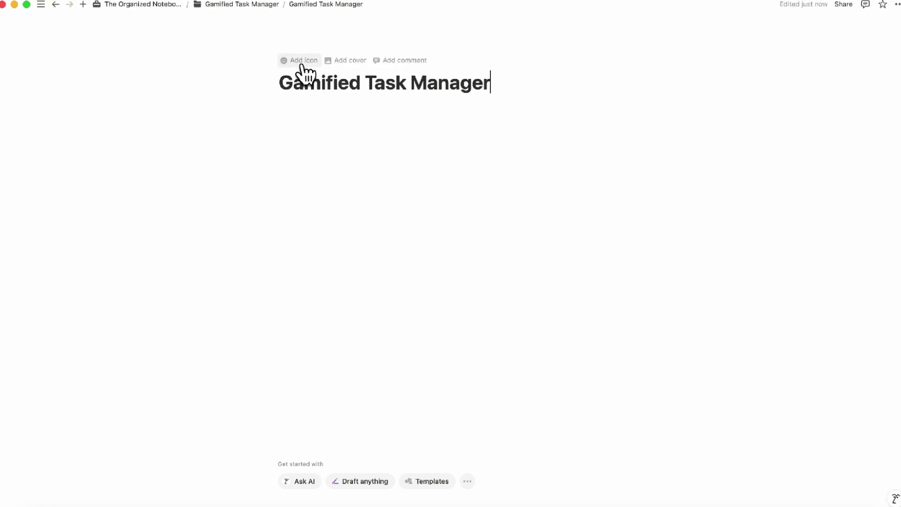
click(302, 62)
click(303, 65)
click(242, 111)
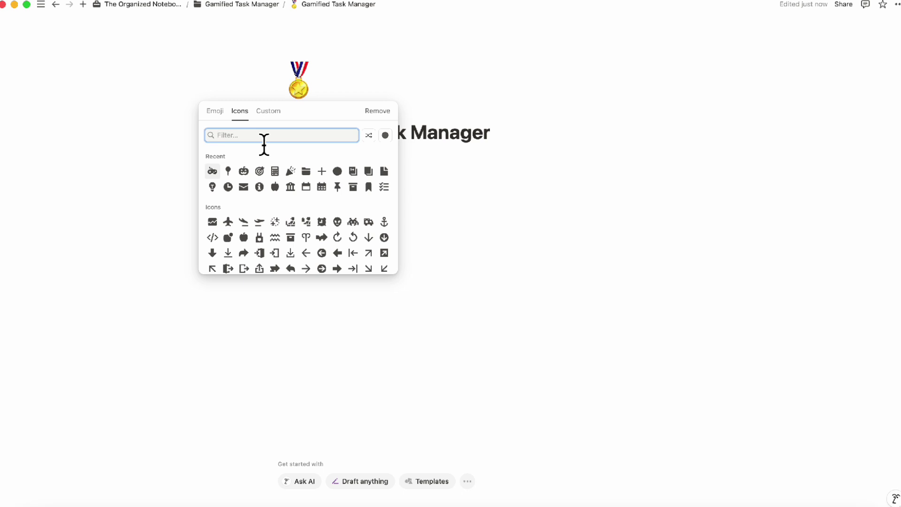
click(212, 172)
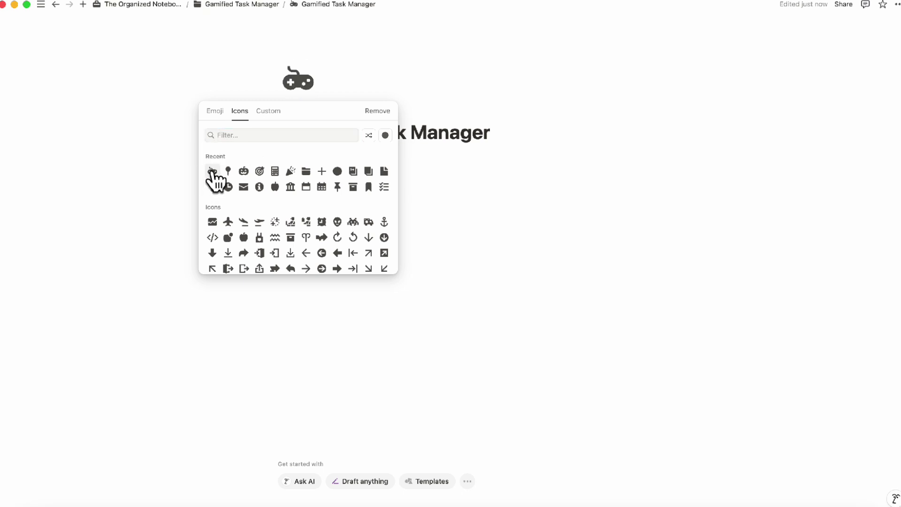
click(466, 115)
Step: Add a page cover using a blue cloudy-sky photo from Unsplash, reposition the image and save its position
mouse_move(412, 125)
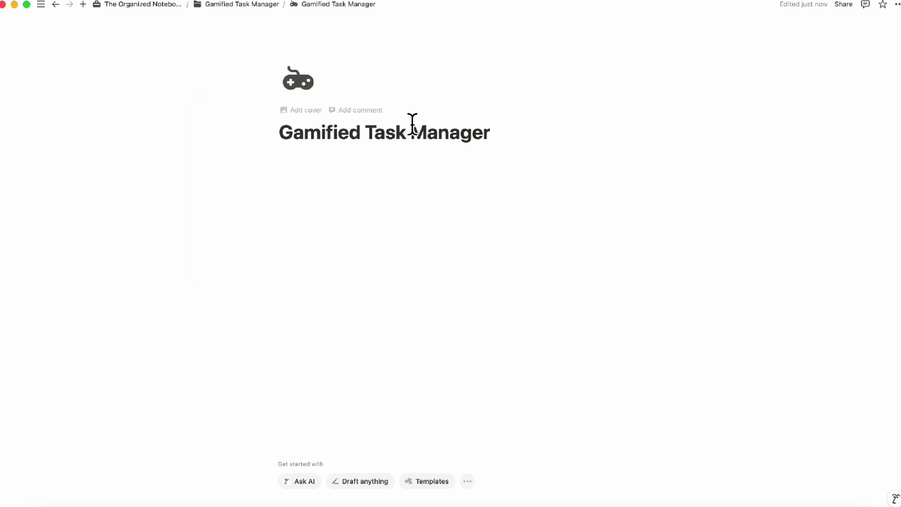
click(305, 113)
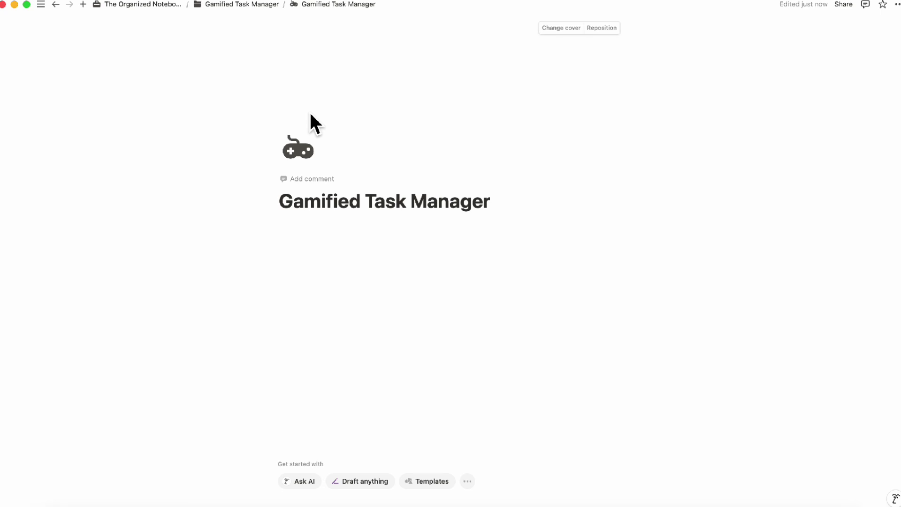
click(563, 29)
click(541, 47)
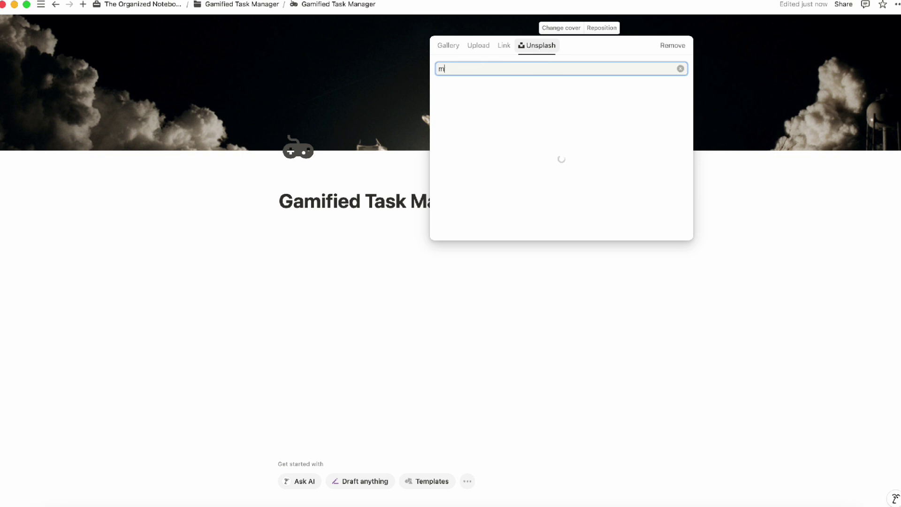
click(569, 51)
click(601, 28)
drag(557, 75, 535, 294)
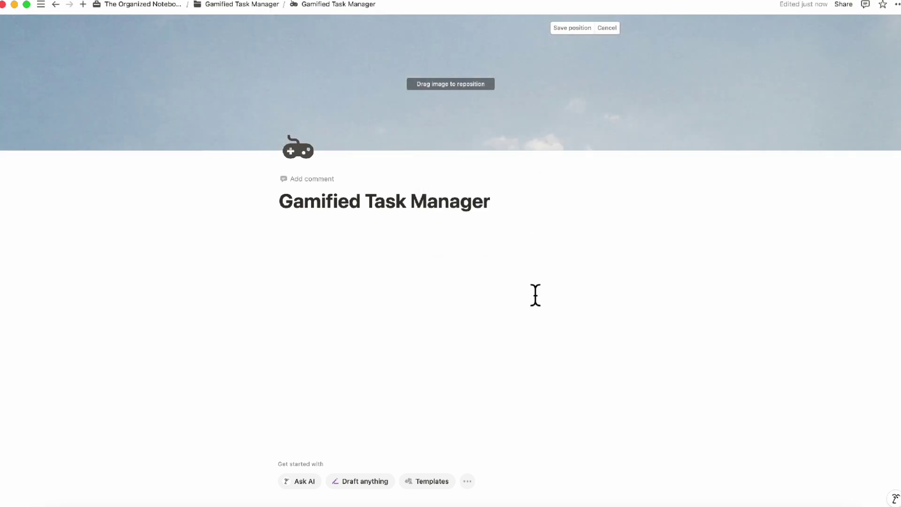
click(572, 28)
click(427, 242)
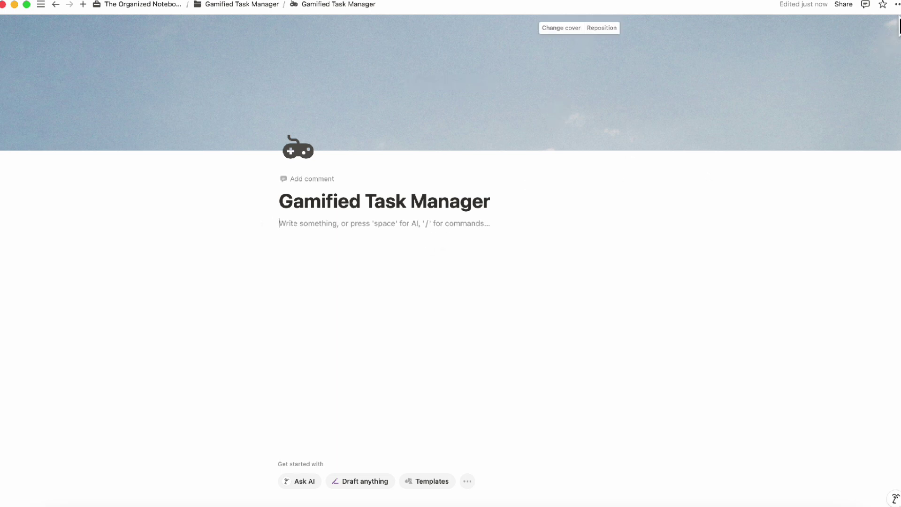
Step: Enable small text and full width for the page
click(897, 4)
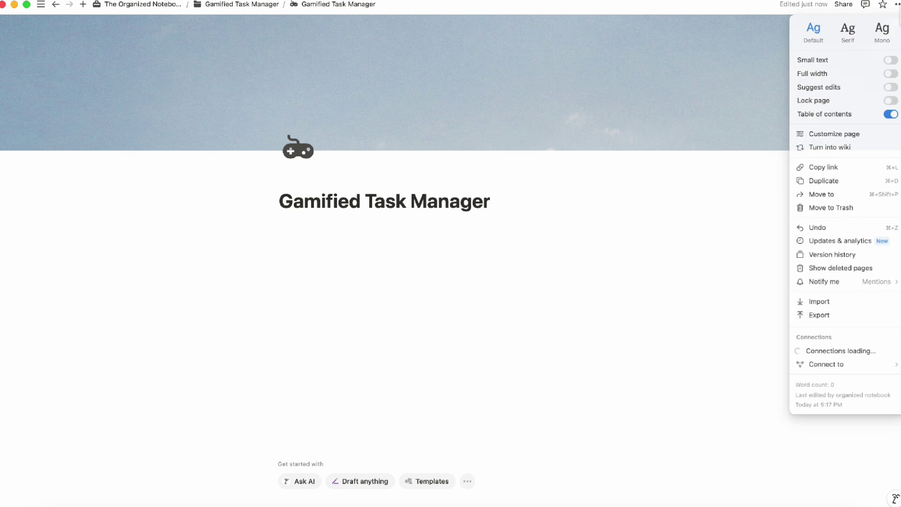
click(891, 61)
click(892, 74)
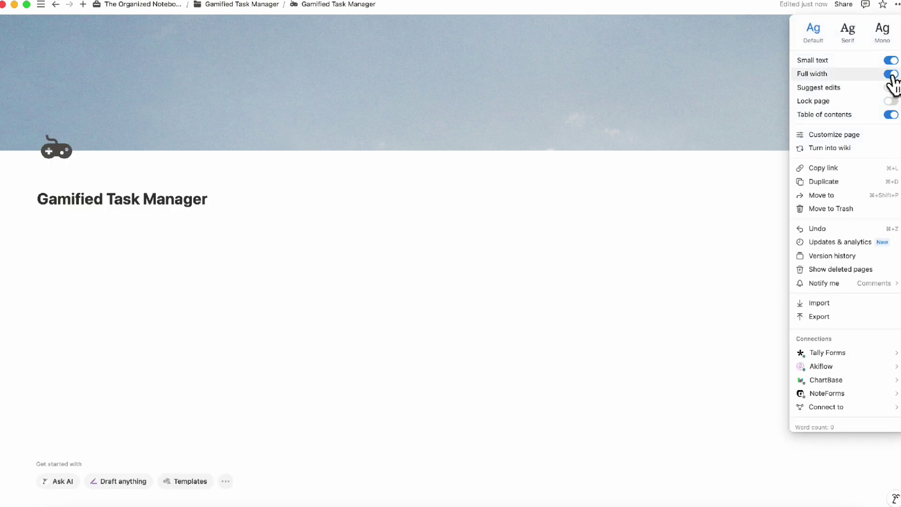
click(551, 198)
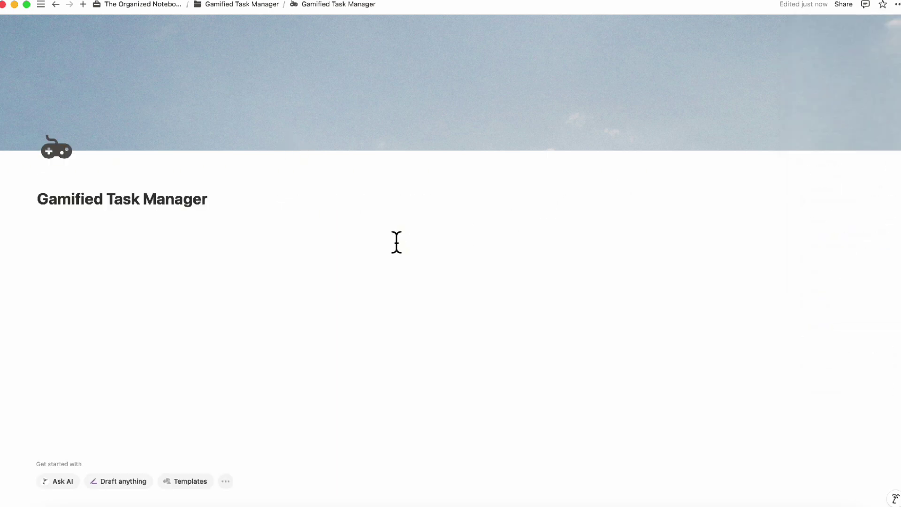
Step: Insert a two-column layout in the page body below the title
click(167, 230)
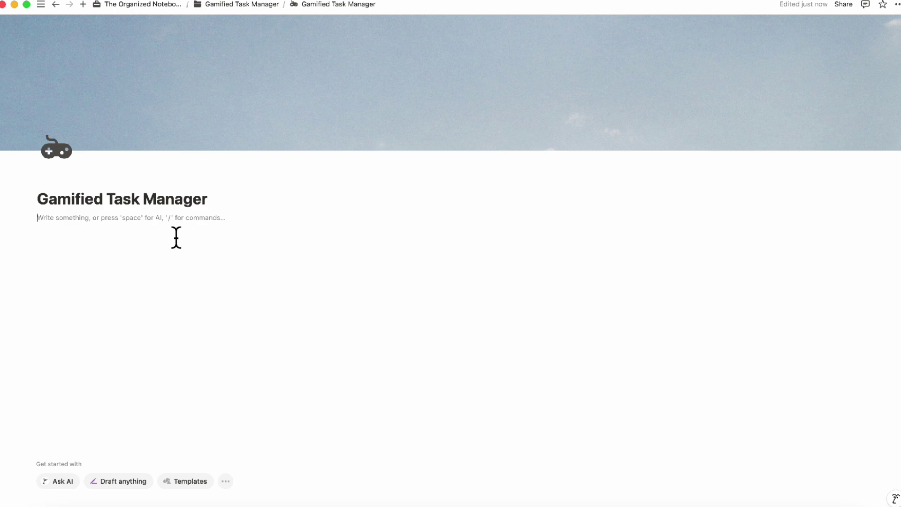
text(/col)
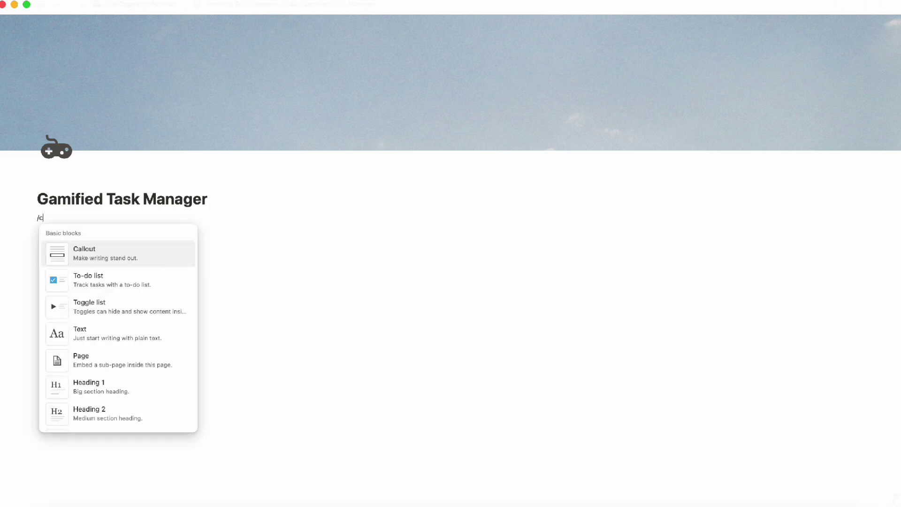
click(136, 257)
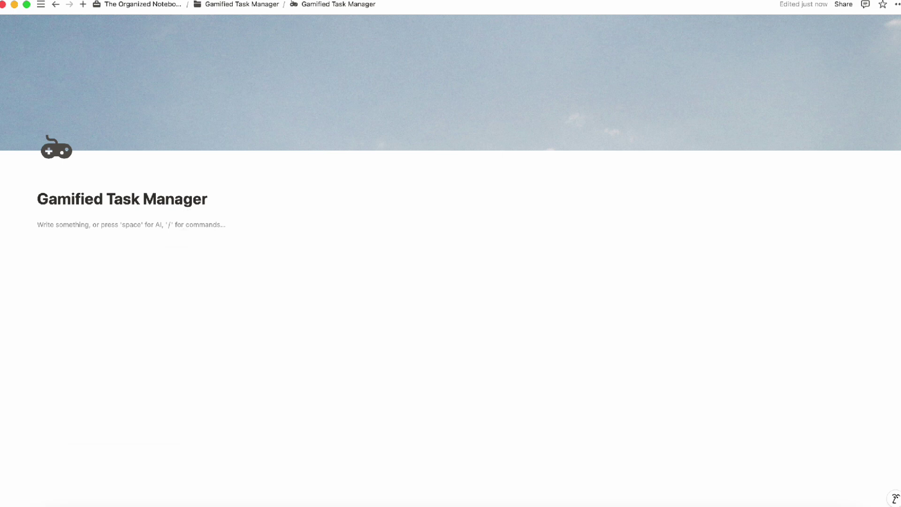
Step: Add the Heading 3 "Monthly Points Tracker" with a divider beneath it in the first column
text(/heading)
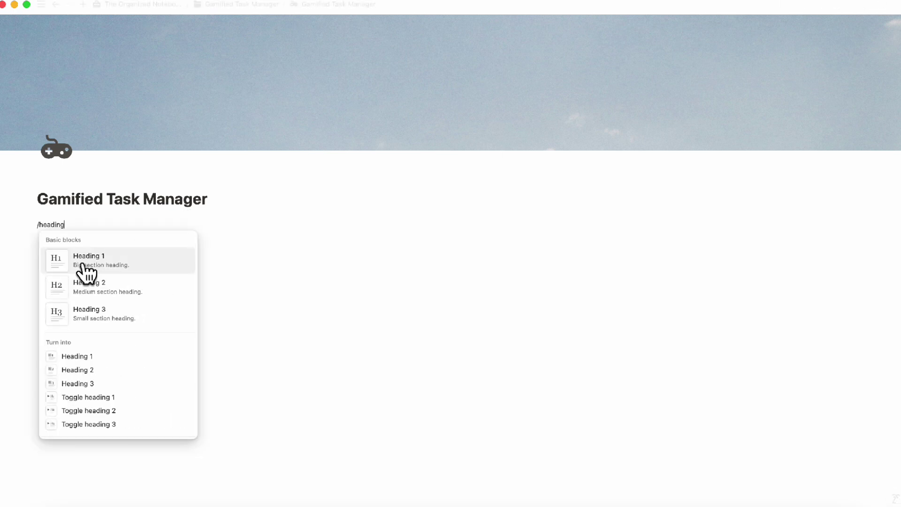
click(105, 315)
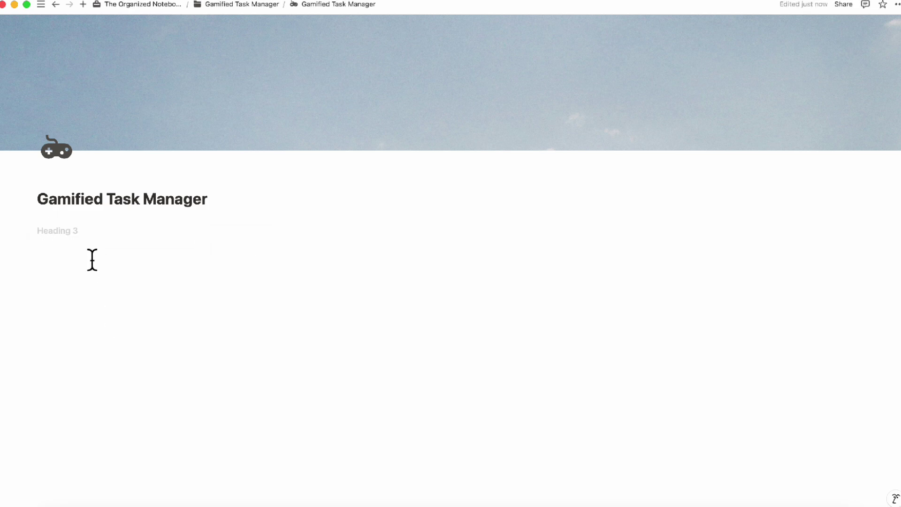
text(Monthly Points Tracker)
key(Return)
text(/divide)
key(Return)
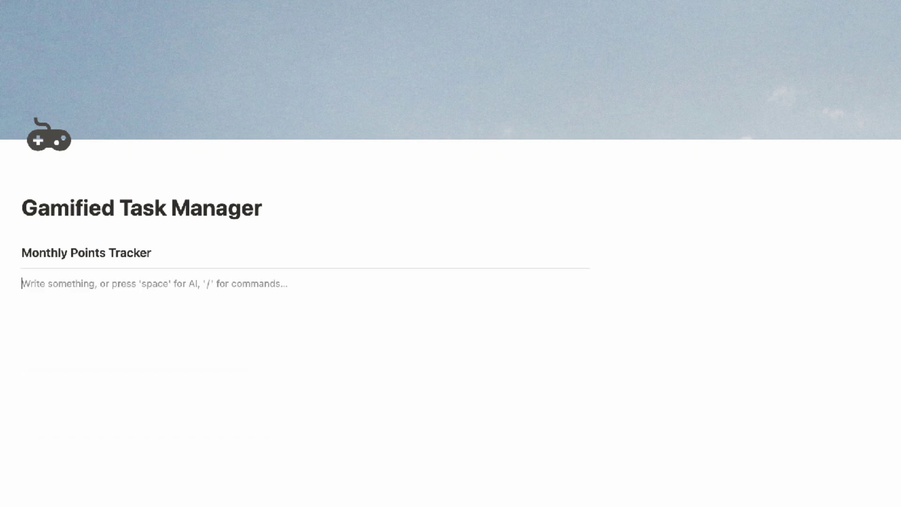
Step: Add the Heading 3 "Monthly Stats & Reward Progress" with a divider in the second column, and narrow the first column
click(716, 276)
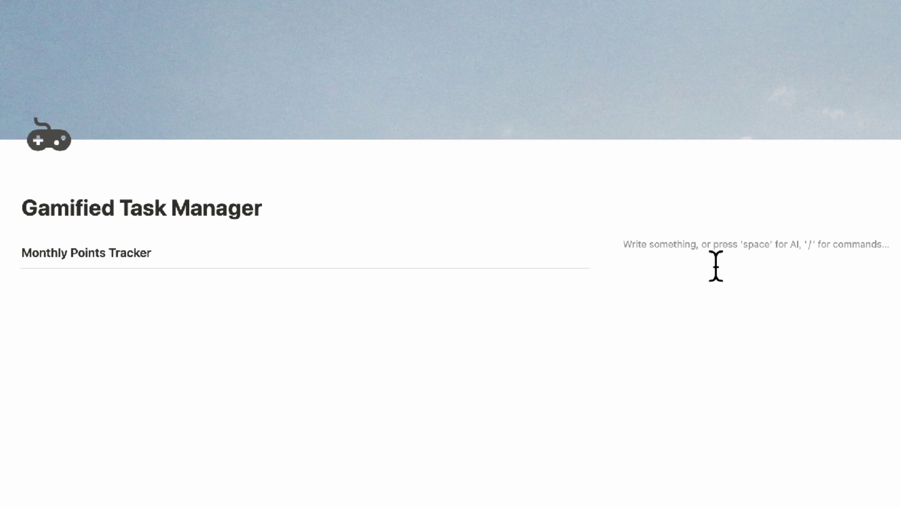
text(/heading)
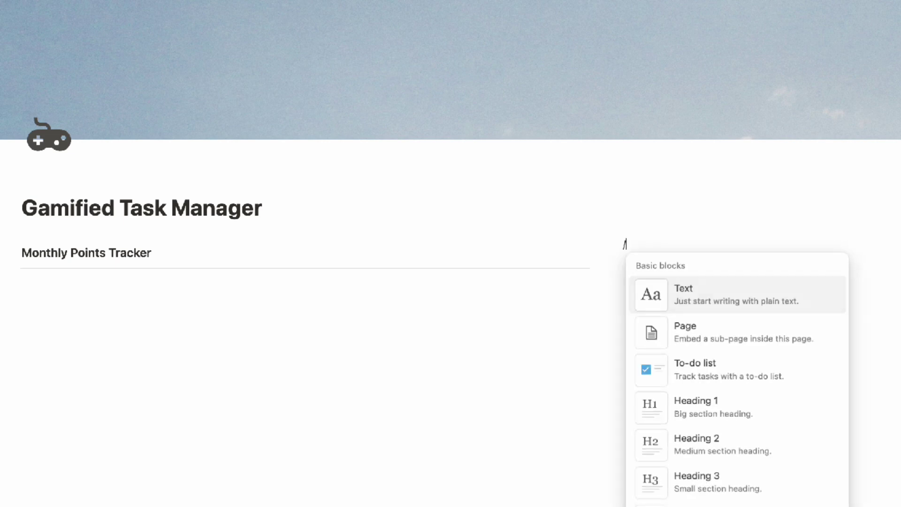
click(707, 373)
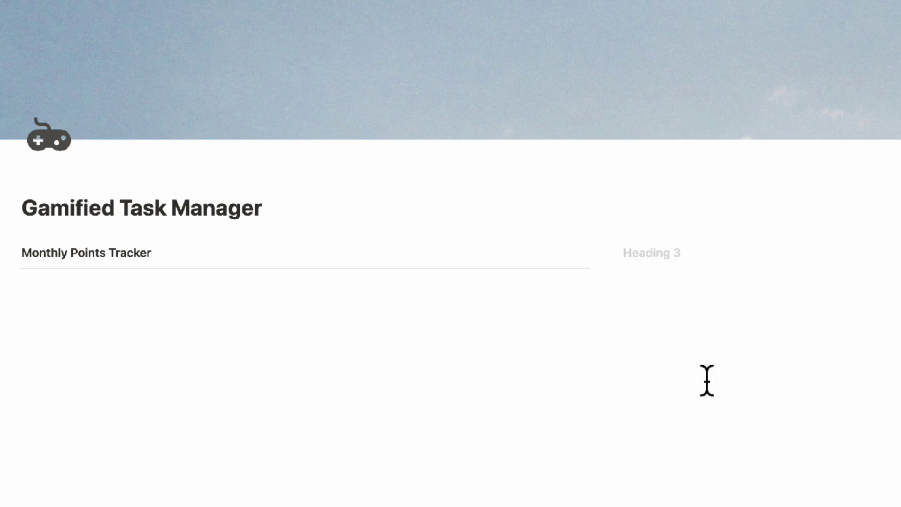
text(Monthly Stats & Reward Progress)
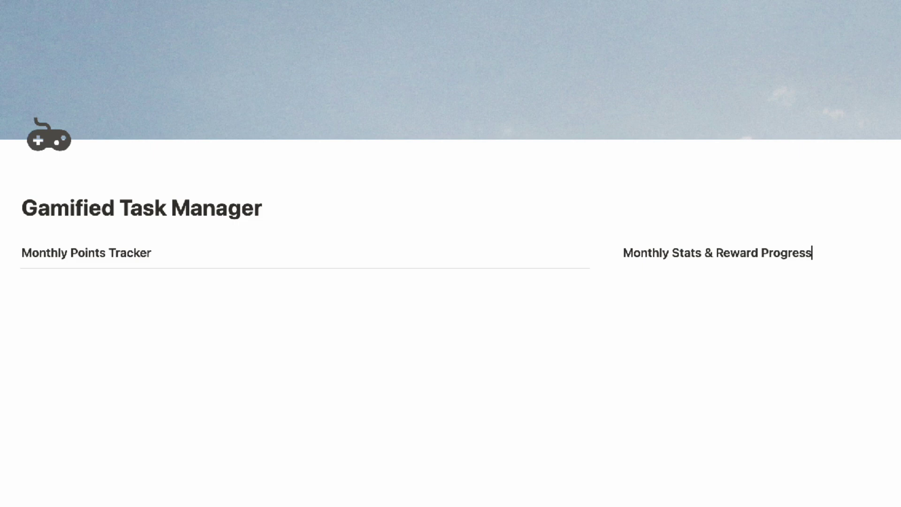
key(Return)
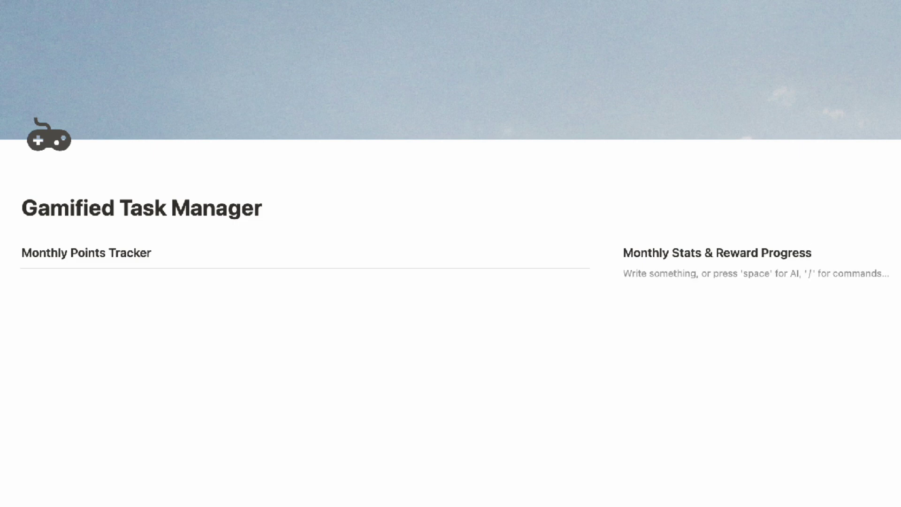
text(/divider)
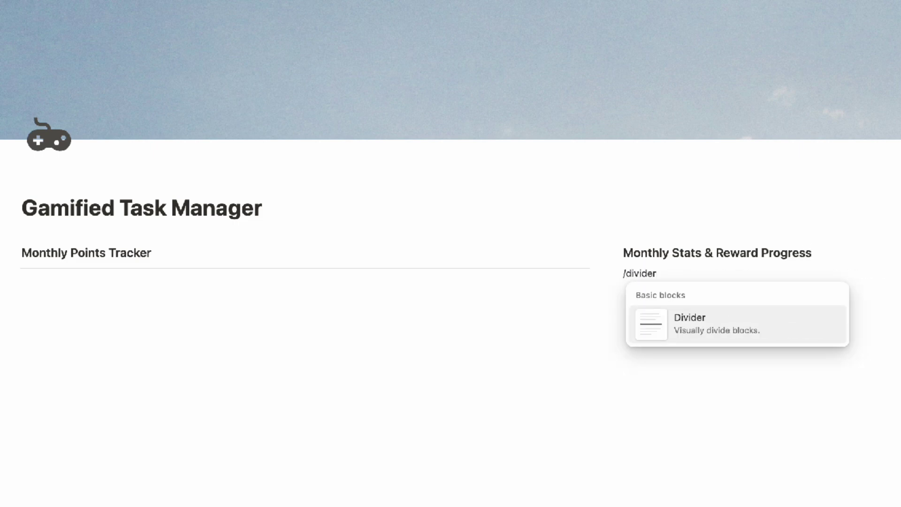
key(Return)
drag(617, 246, 348, 266)
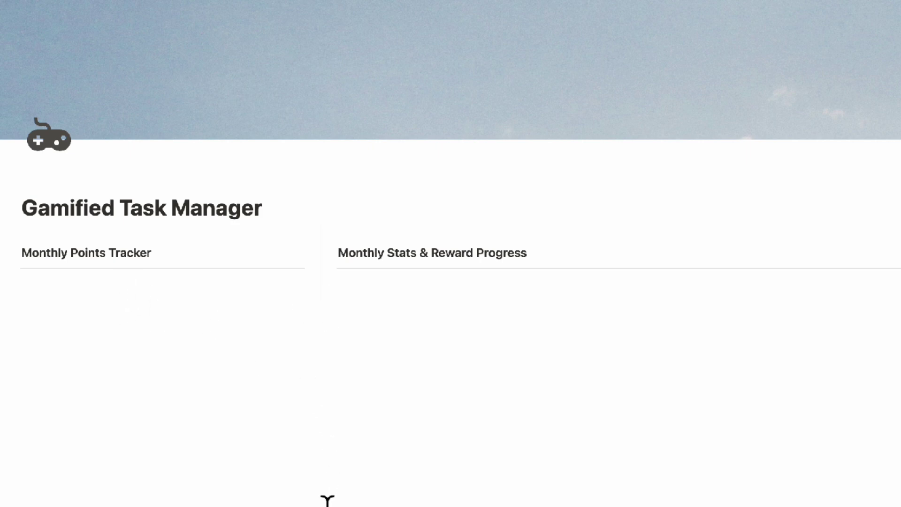
Step: Below the columns, leave blank lines and add the Heading 3 "Task List" with a divider beneath it
click(136, 312)
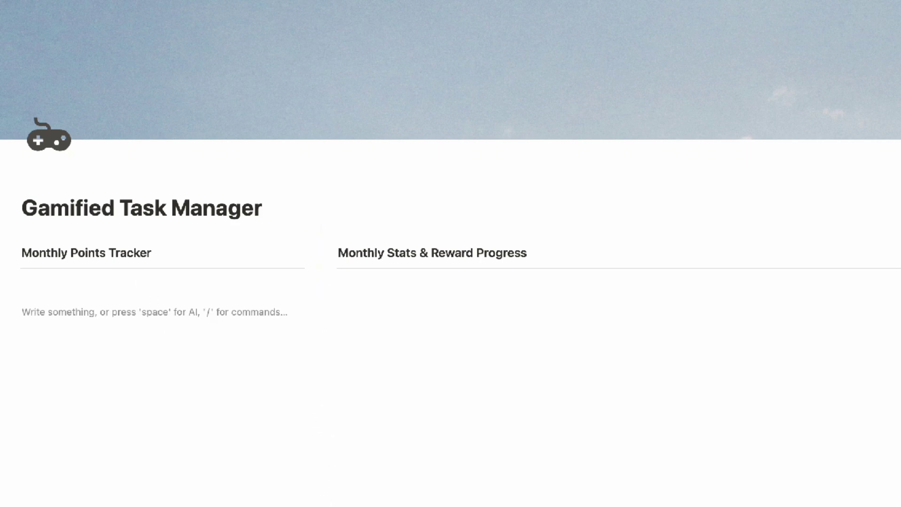
key(Return)
key(Return)
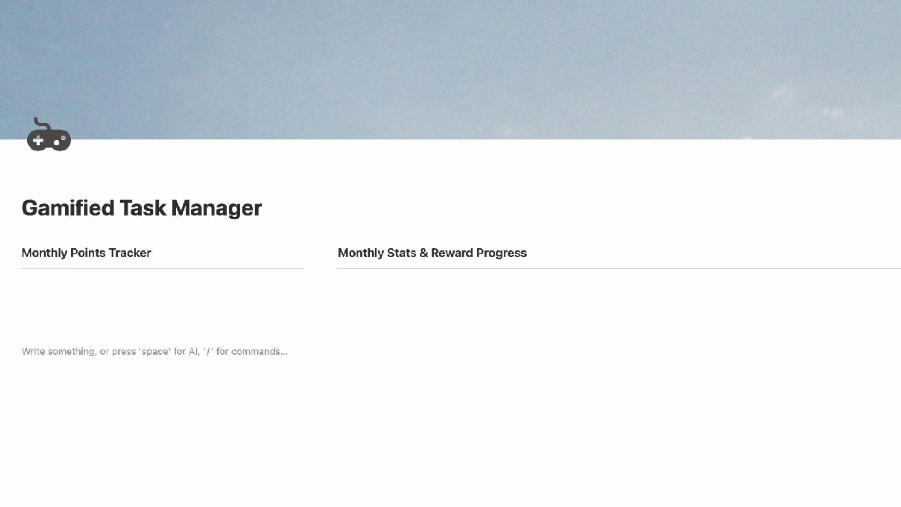
text(/heading)
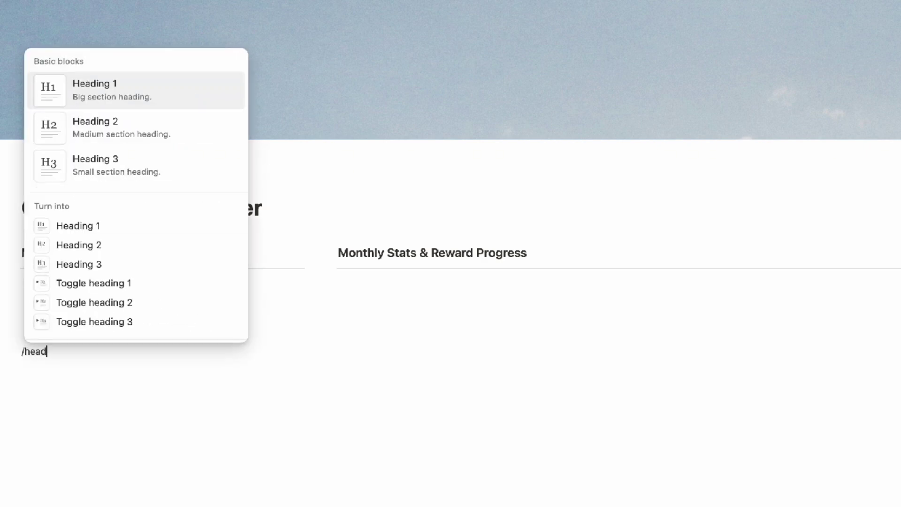
click(85, 170)
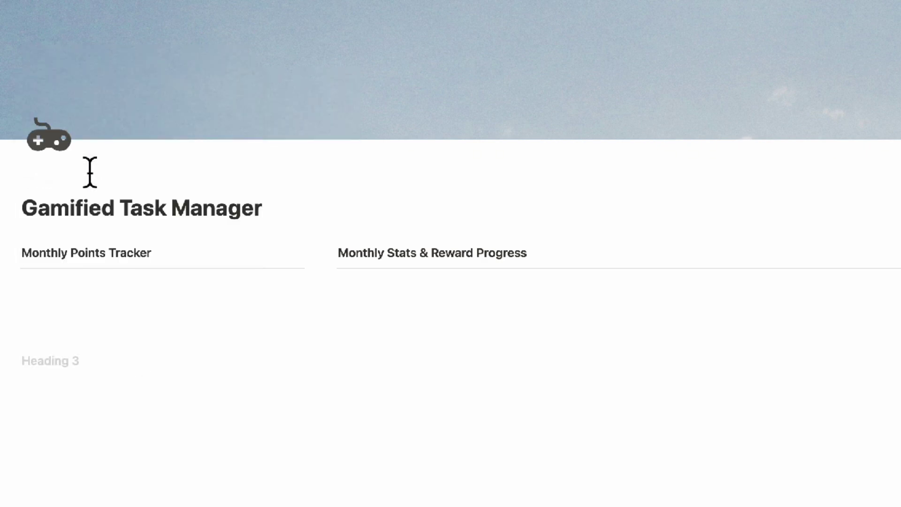
text(Task List)
key(Return)
text(/div)
key(Return)
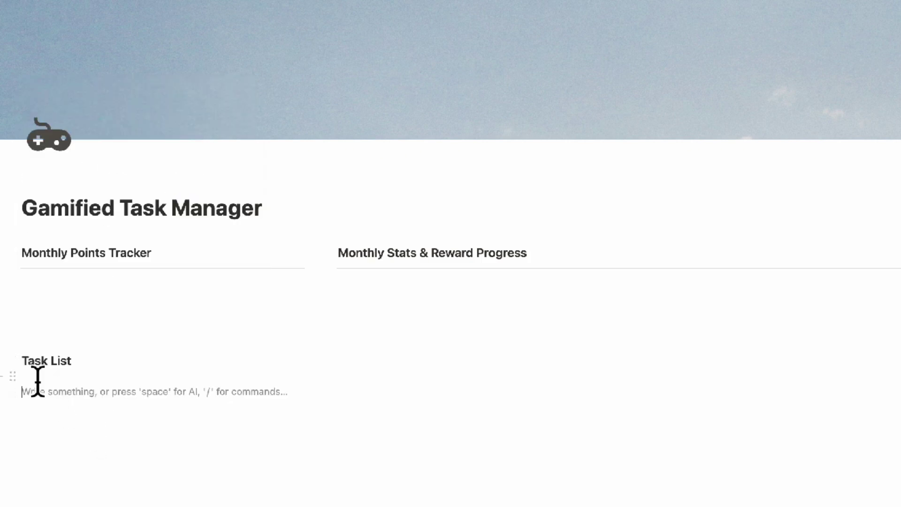
Step: Move the Task List heading and its divider down below the empty text line
drag(2, 359, 44, 392)
drag(14, 354, 124, 497)
click(302, 381)
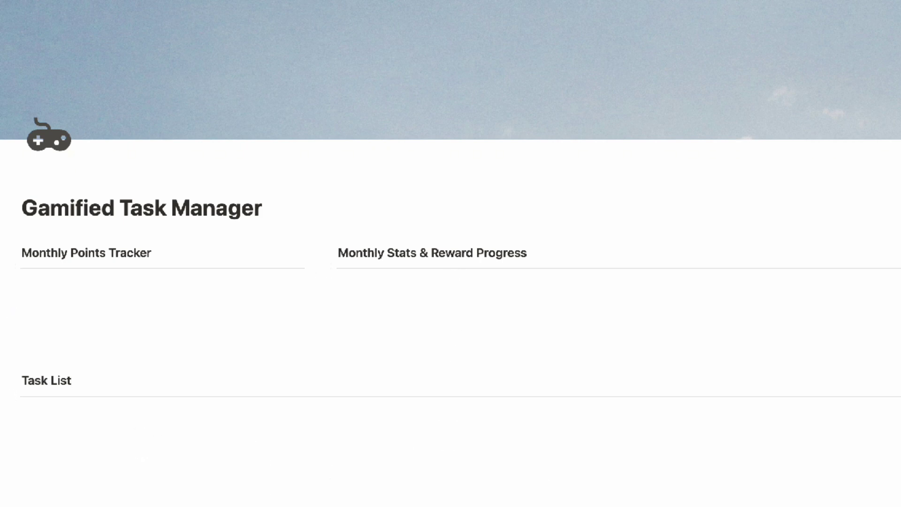
Step: Insert a new table view database under the Task List divider and title it "Task List"
click(471, 412)
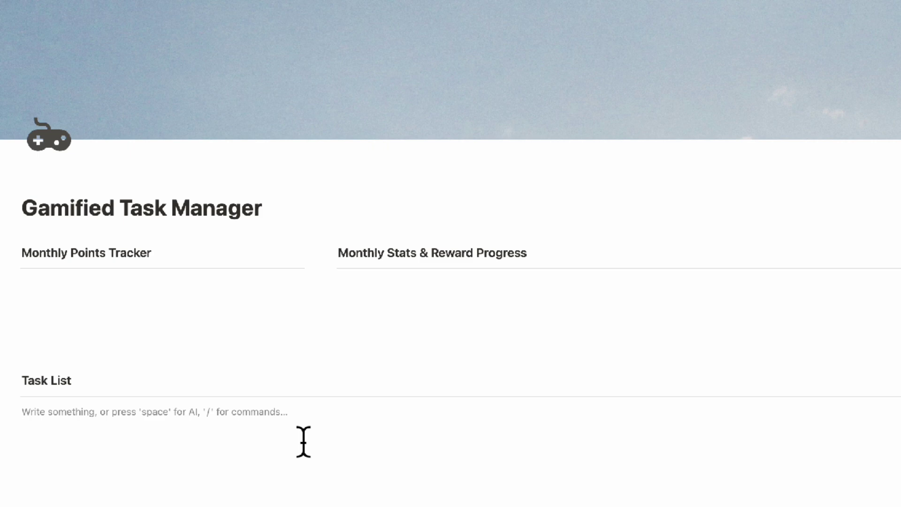
text(/tab)
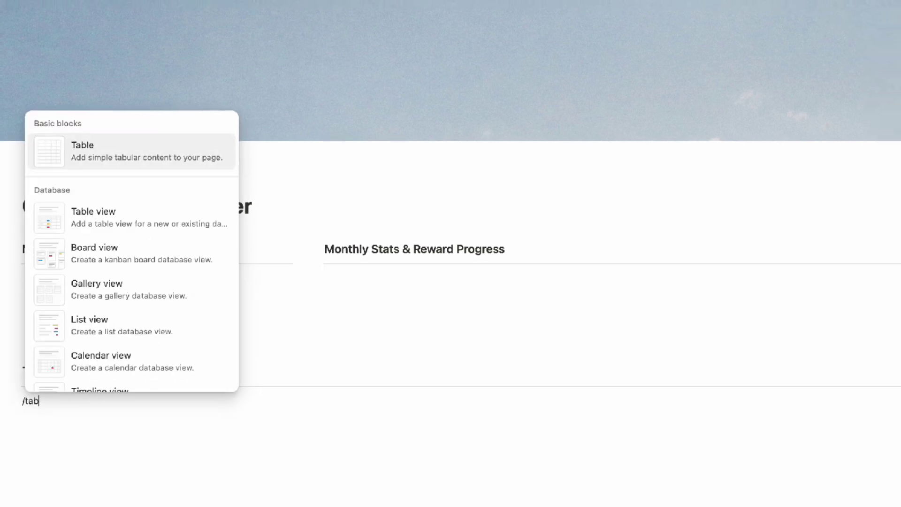
text(le)
click(132, 317)
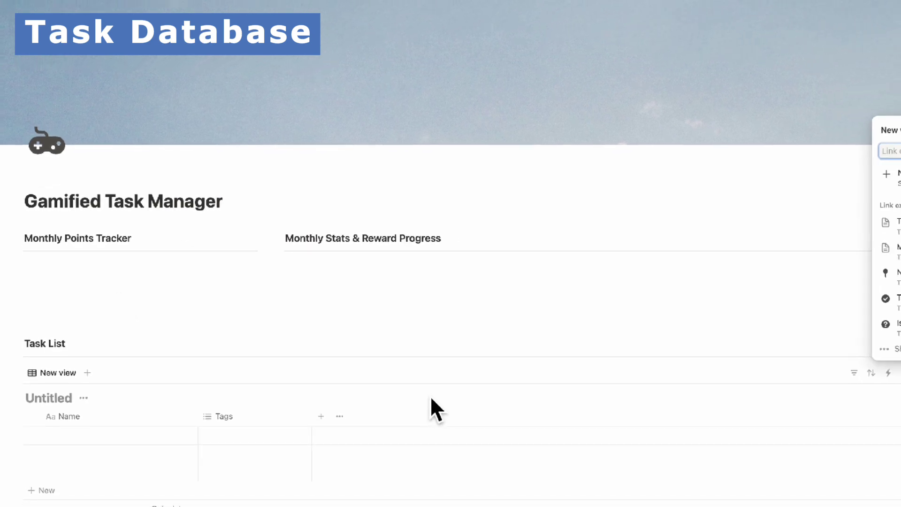
click(896, 177)
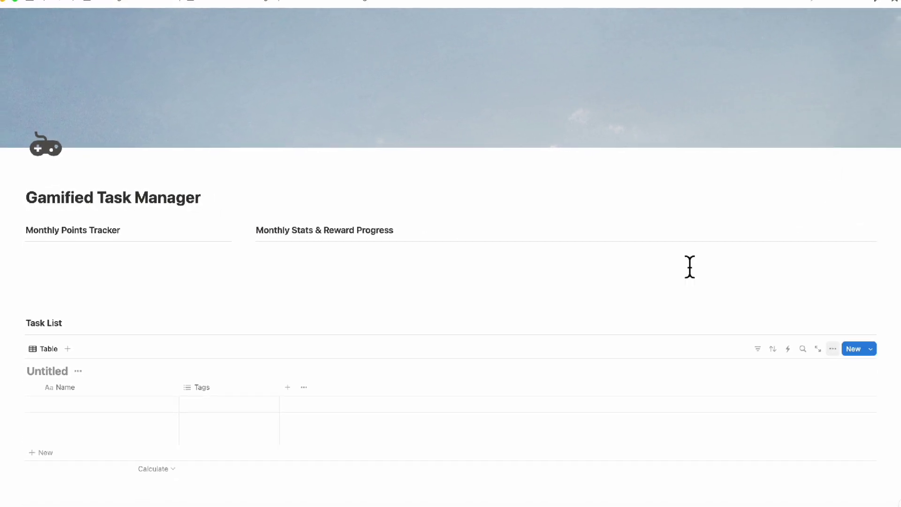
click(46, 377)
text(Task List)
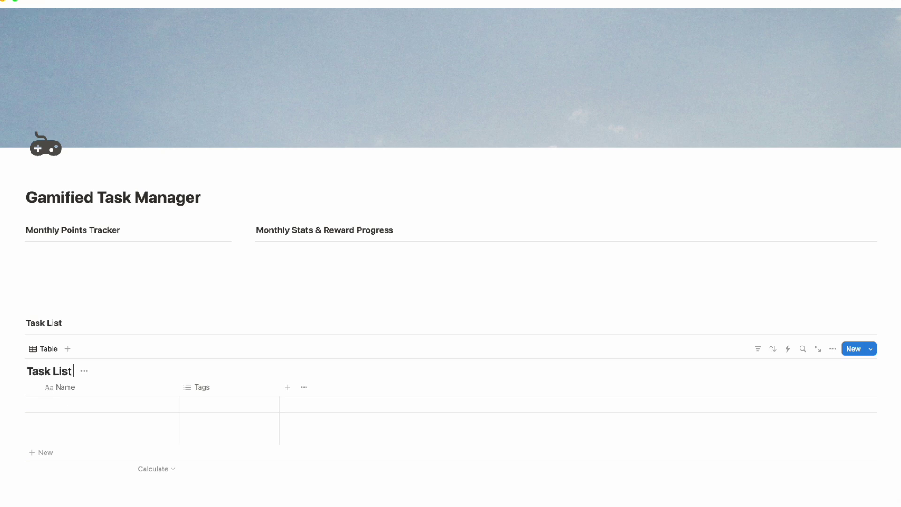
Step: Complete the database title as "Task List (Gamified)" and rename its table view as "Incomplete"
text( (Gamified)
scroll(91, 418, down, 2)
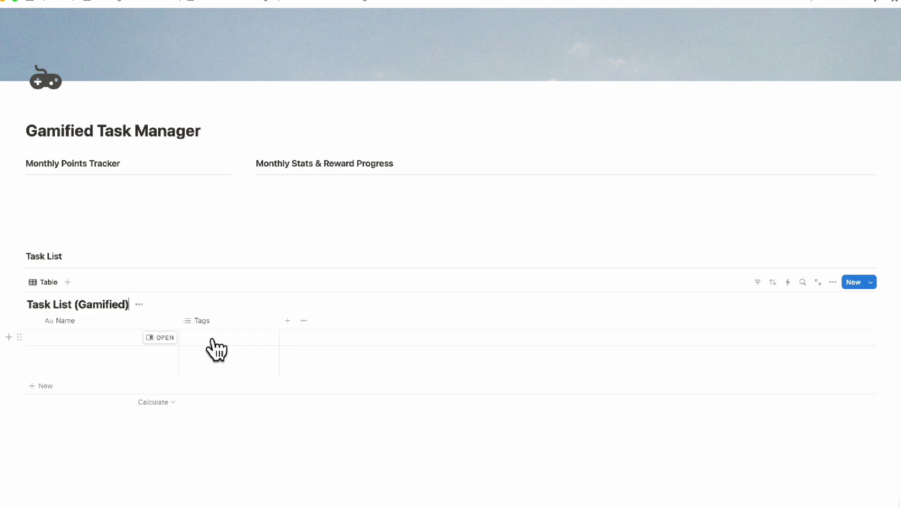
click(55, 282)
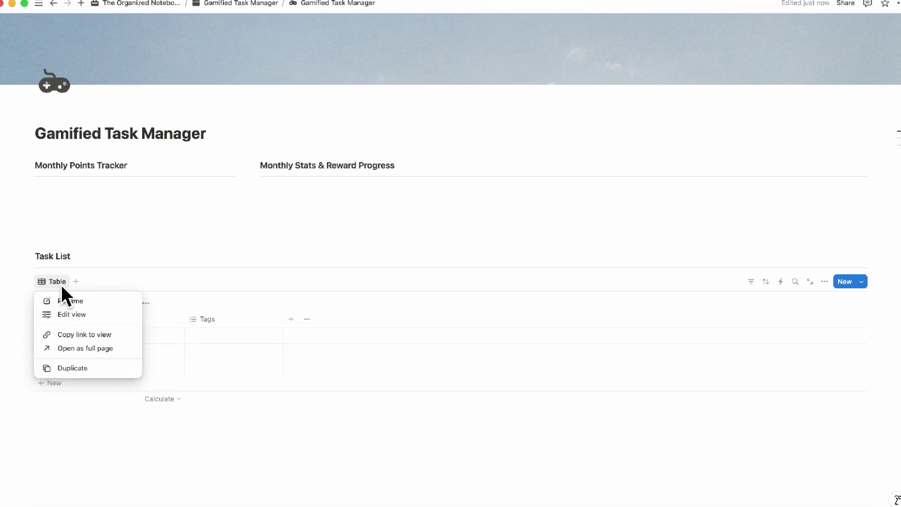
click(92, 300)
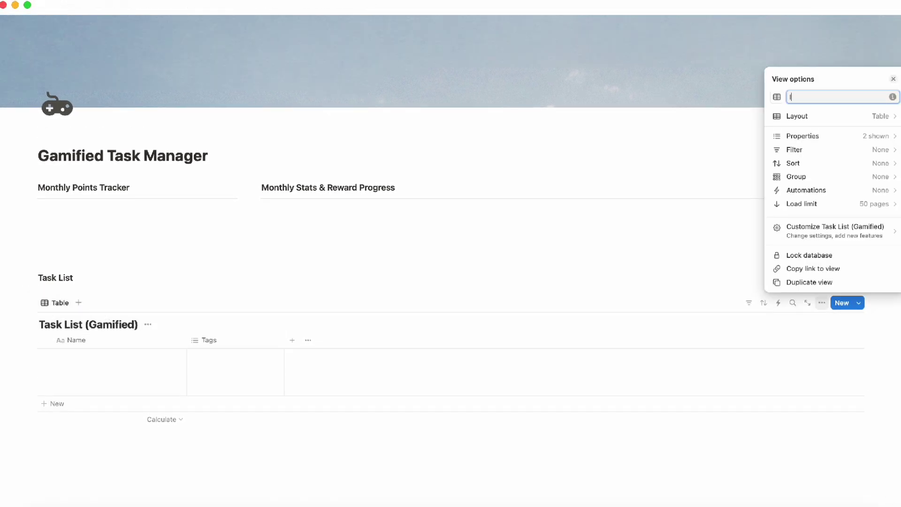
text(Incomplete)
key(Return)
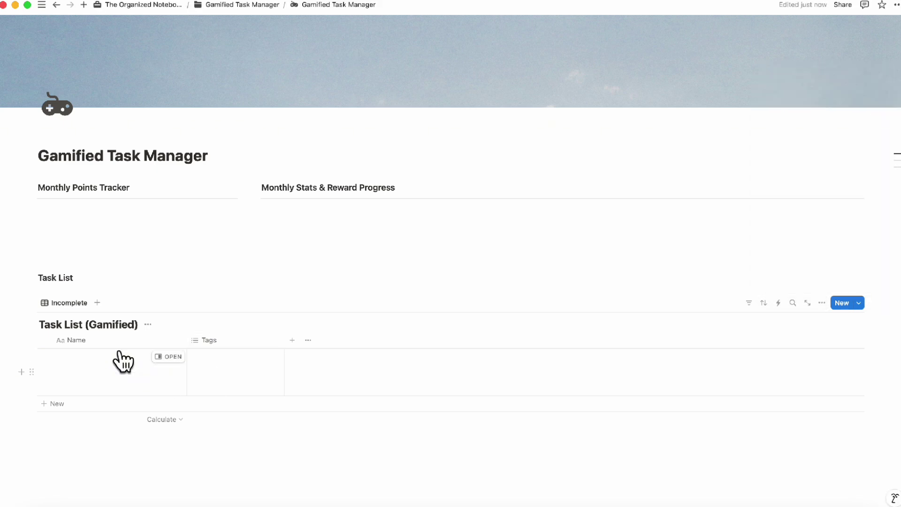
Step: Add a Checkbox property to the task database, move it in front of the Name column, and narrow it
click(299, 346)
text(check)
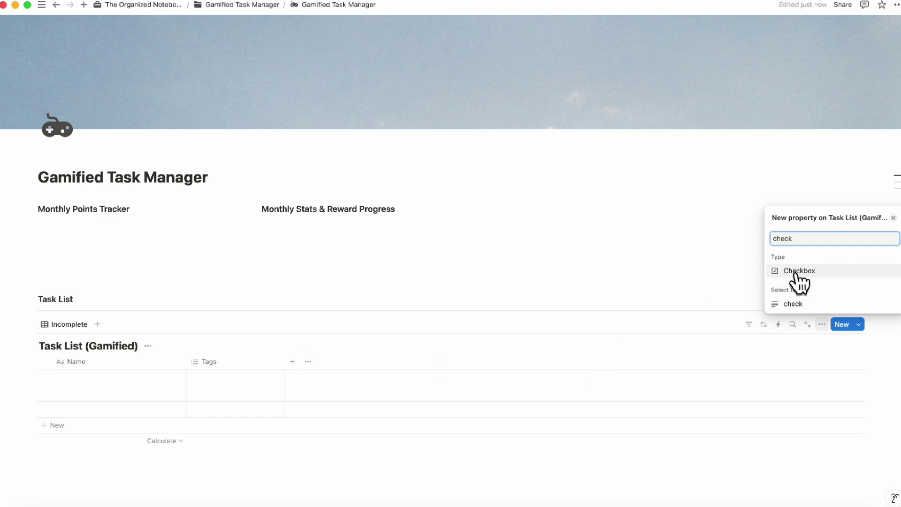
click(796, 271)
click(424, 346)
drag(340, 361, 136, 361)
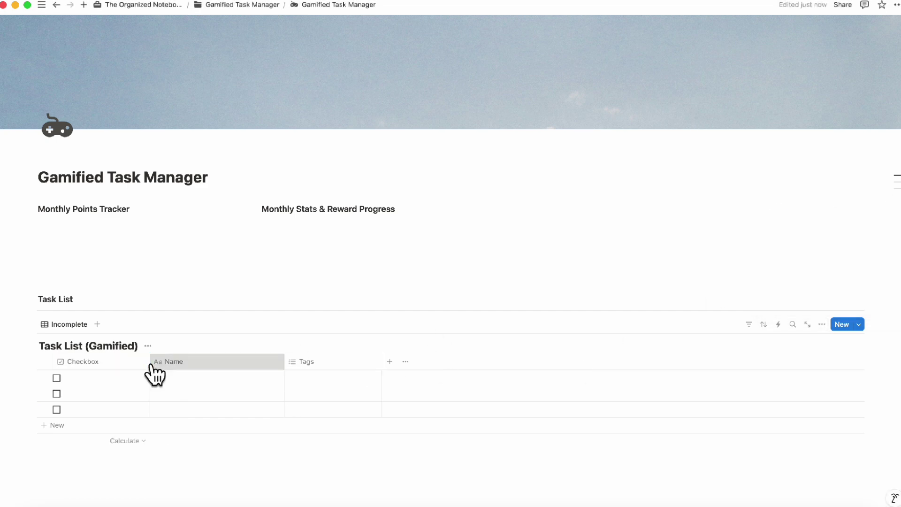
drag(159, 373, 123, 373)
Step: Rename the checkbox property as "Done"
click(91, 362)
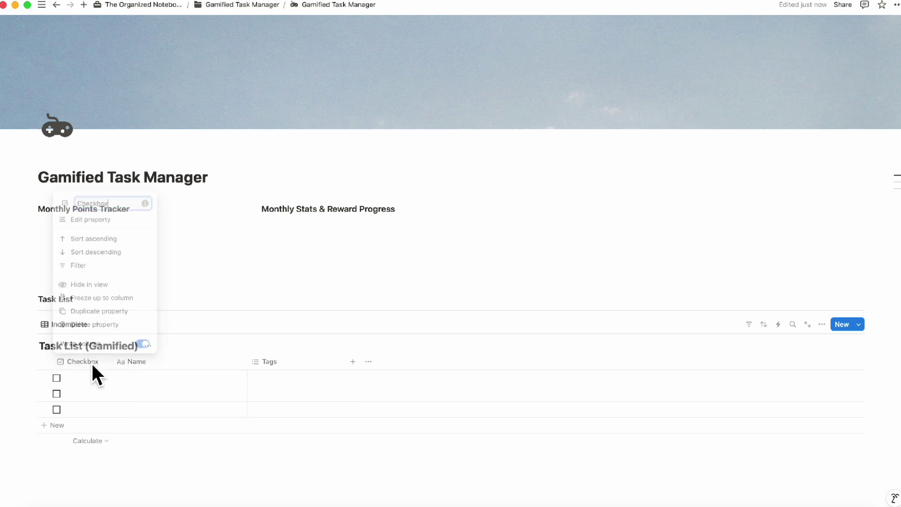
text(Done)
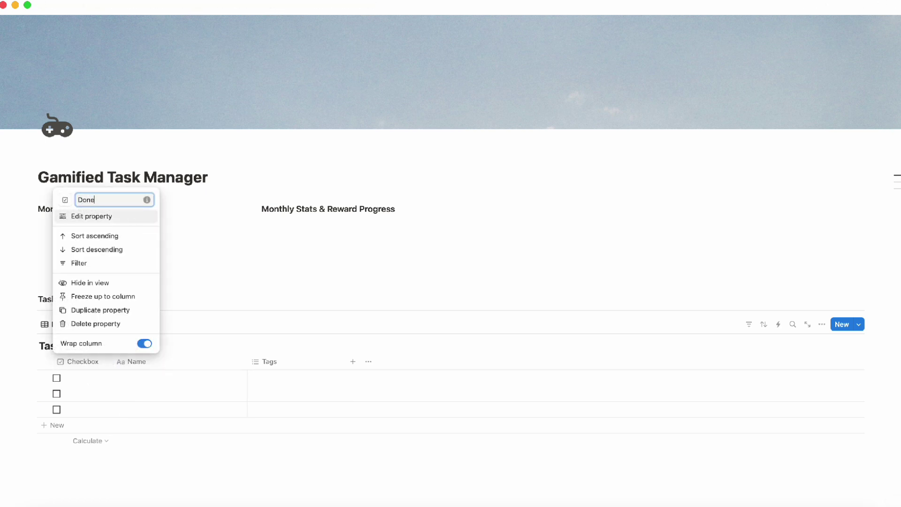
key(Return)
Step: Add the suggested Due Date property to the task database
scroll(171, 404, down, 1)
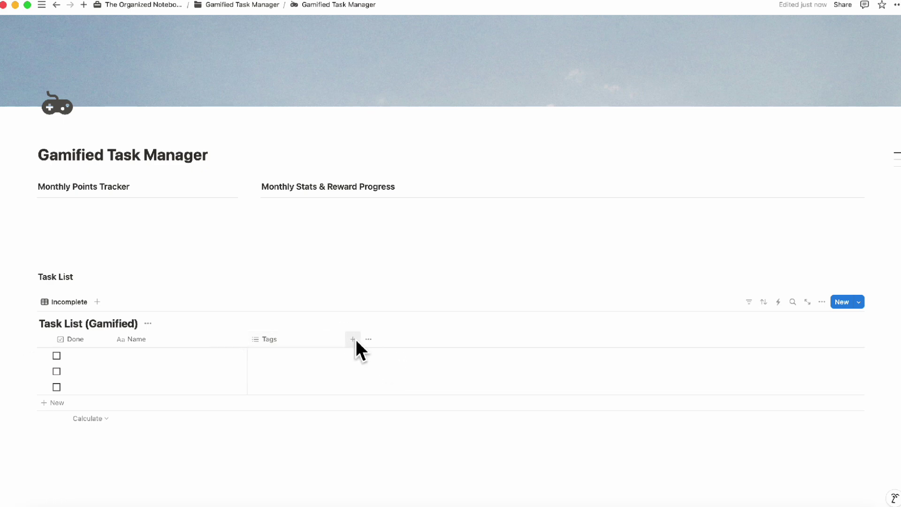
click(356, 339)
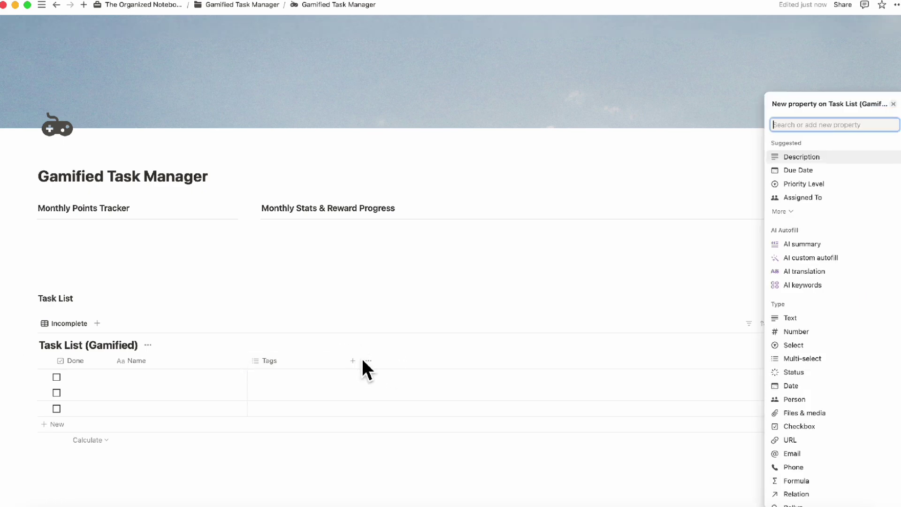
text(date)
click(801, 399)
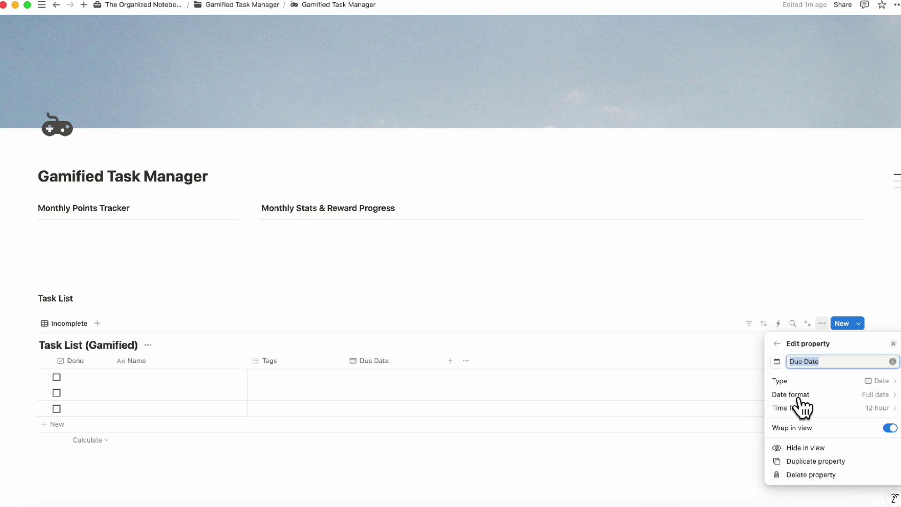
click(502, 373)
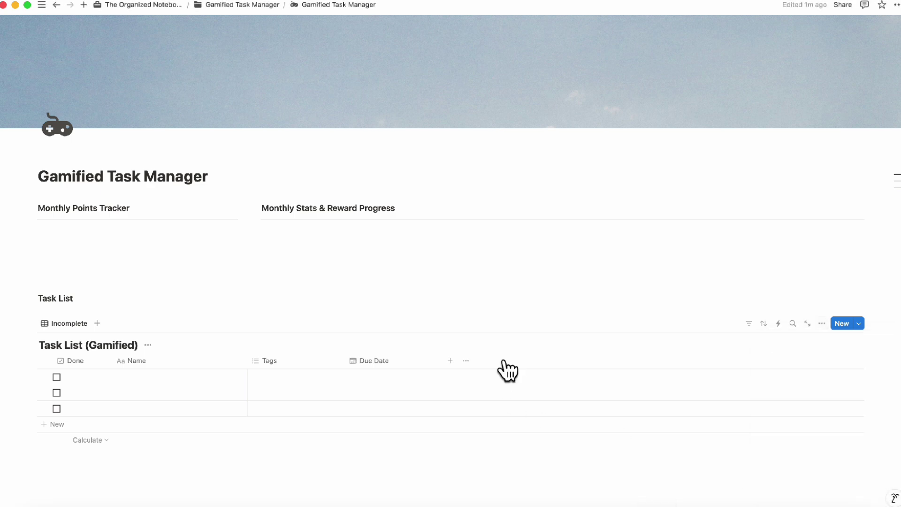
Step: Add a Number property named "Points Worth" and give it the party popper icon
click(450, 361)
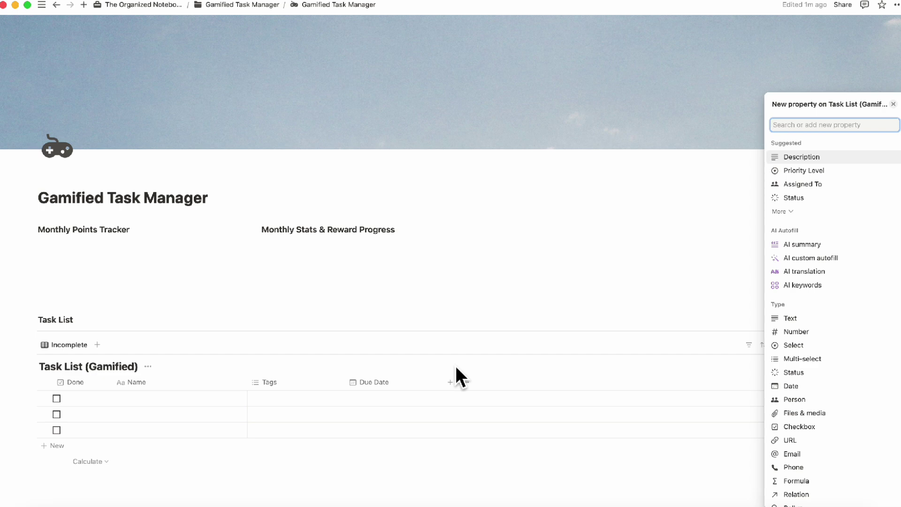
text(numb)
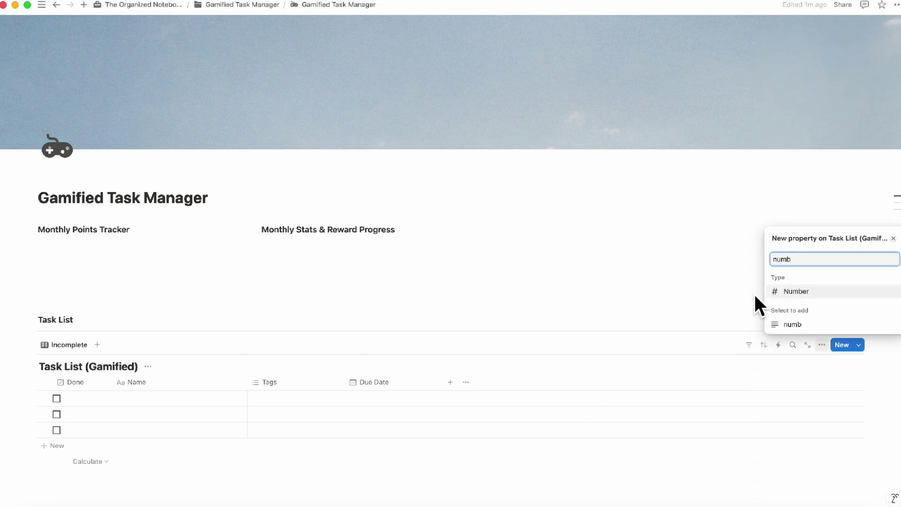
click(788, 291)
key(BackSpace)
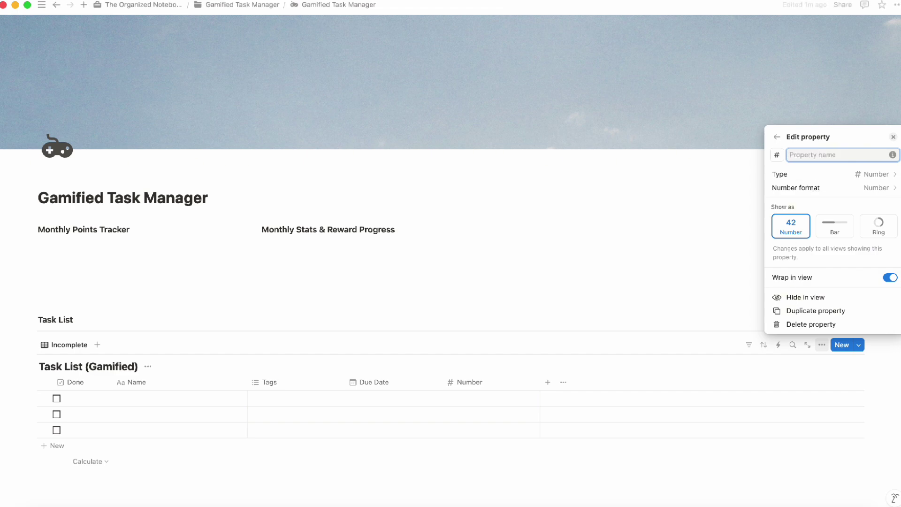
text(Points Worth)
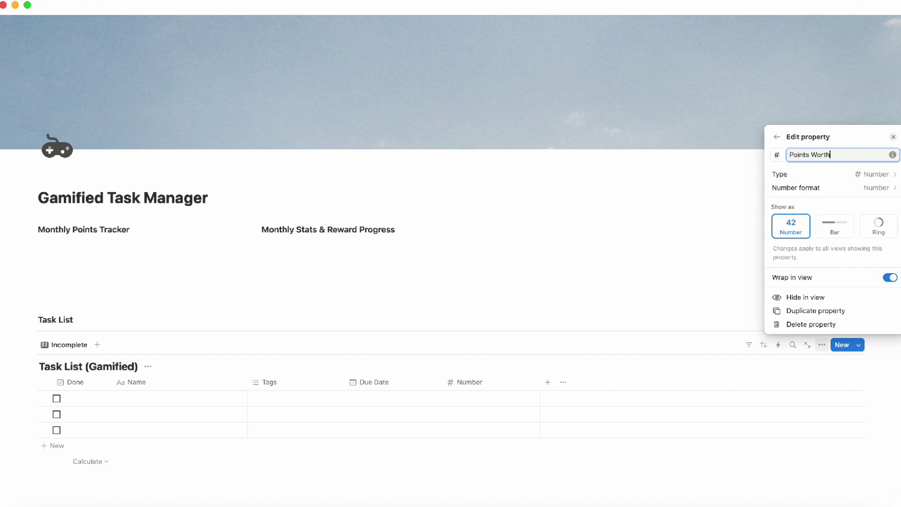
click(776, 155)
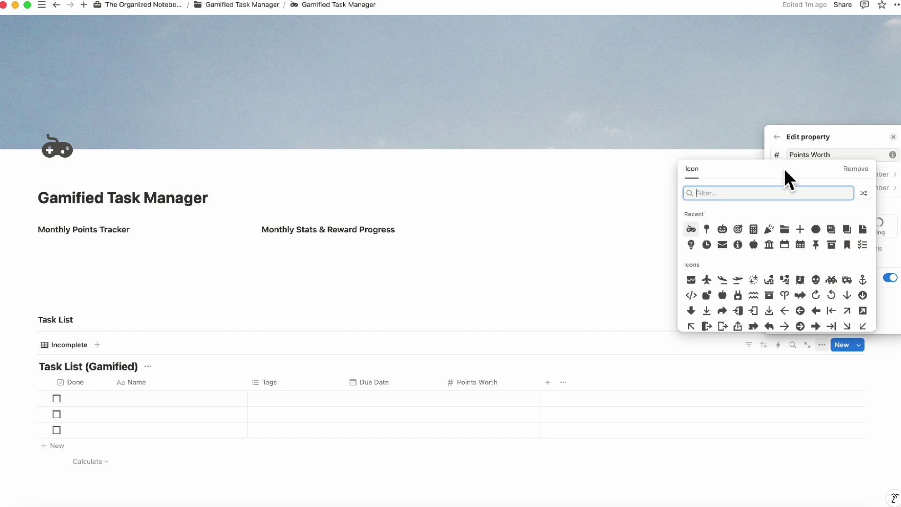
click(769, 229)
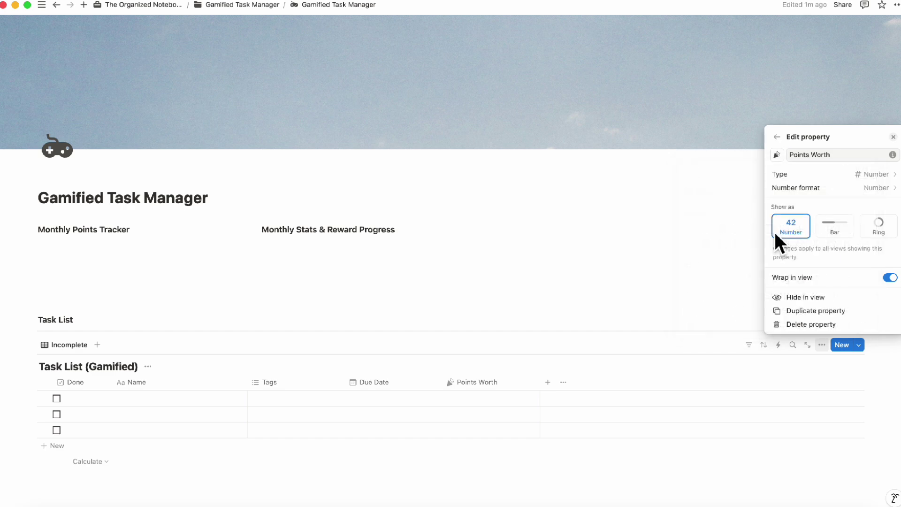
click(750, 266)
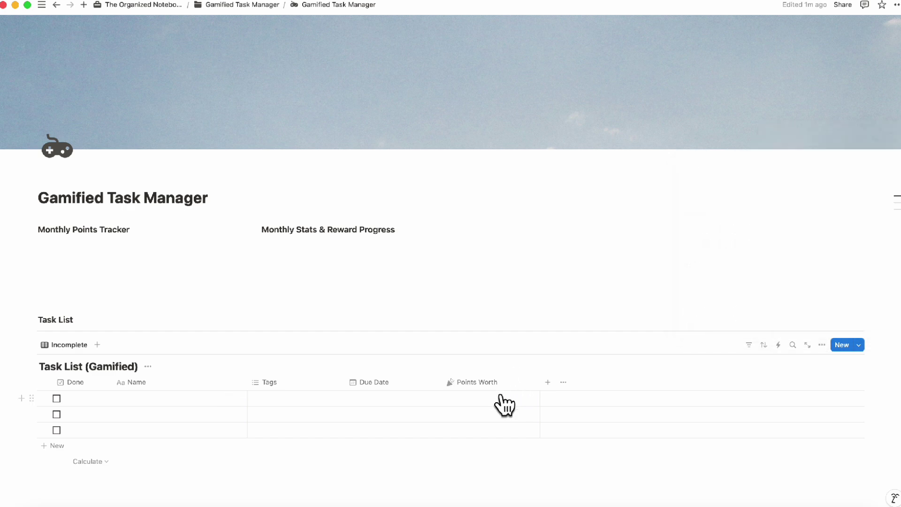
Step: Add a Formula property named "Points Awarded" and give it the calculator icon
click(547, 383)
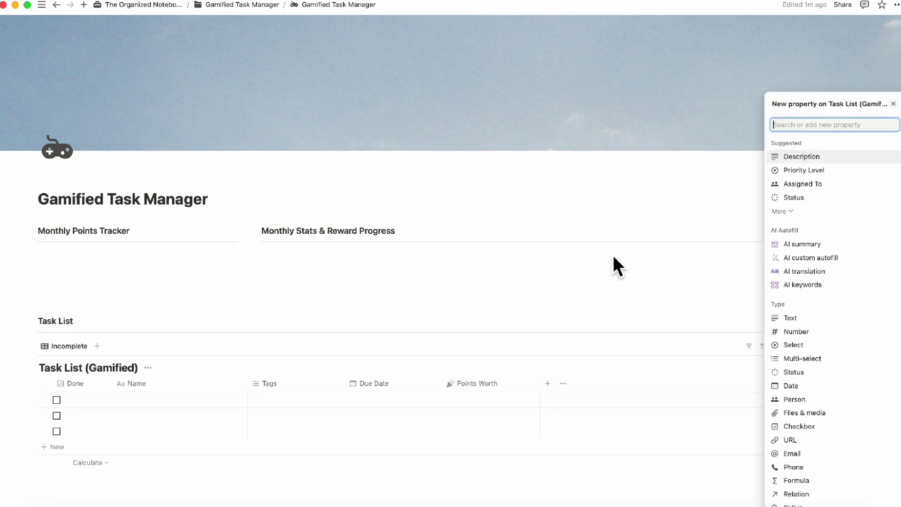
text(formula)
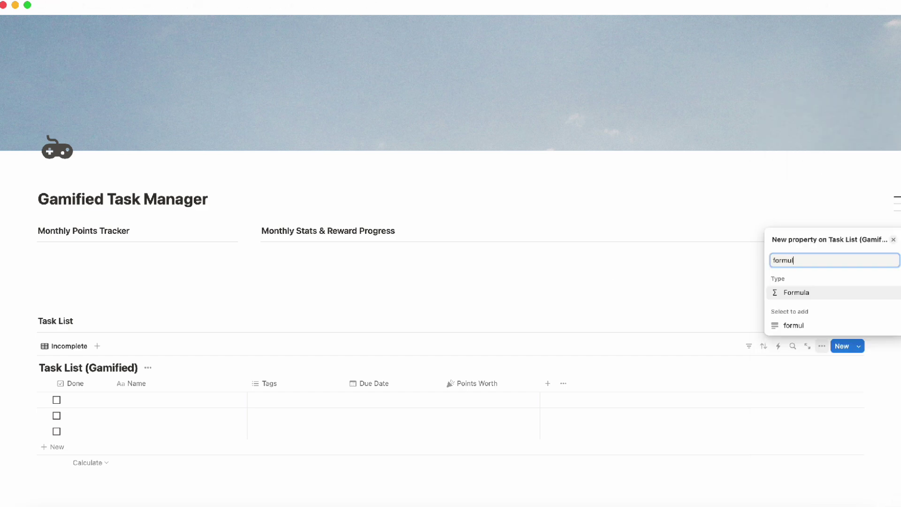
key(Return)
text(Poin)
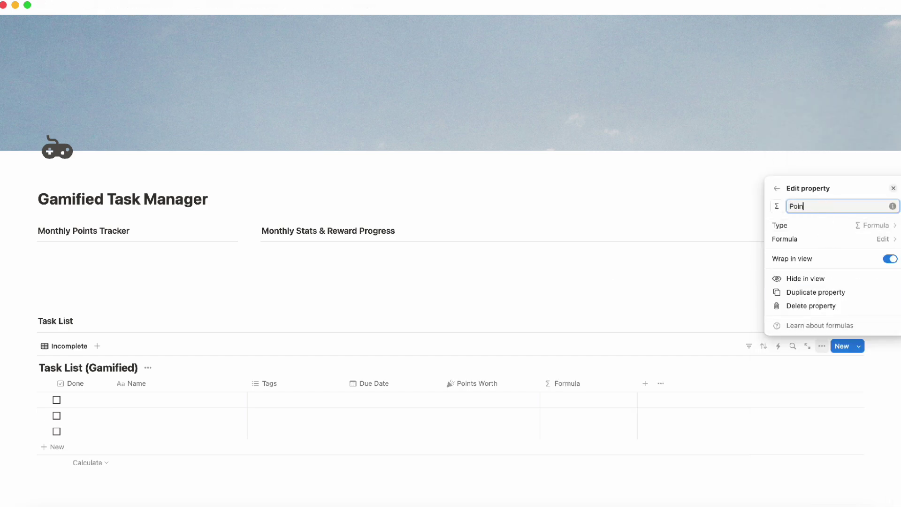
text(ts Awarded)
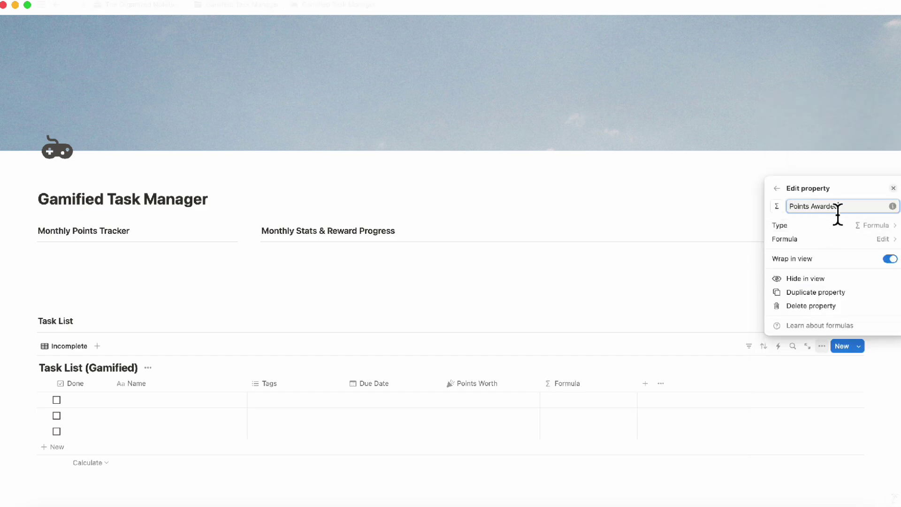
click(777, 205)
click(769, 281)
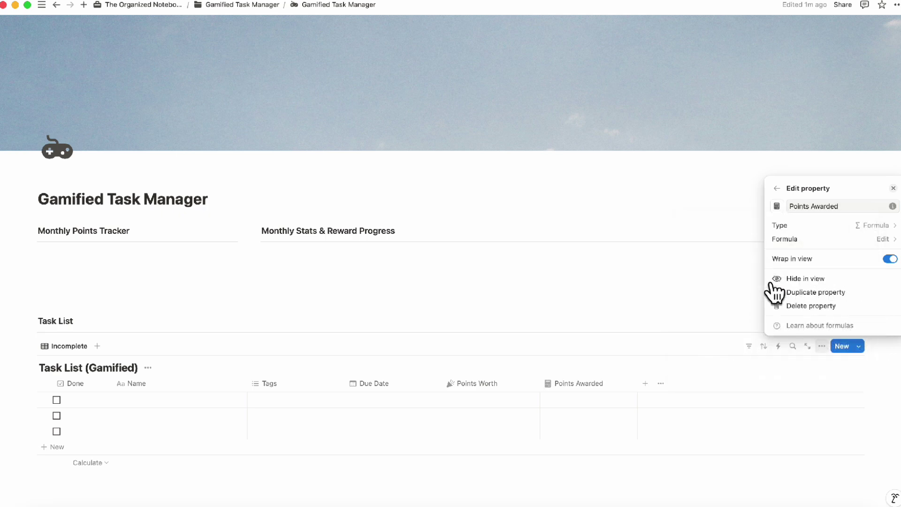
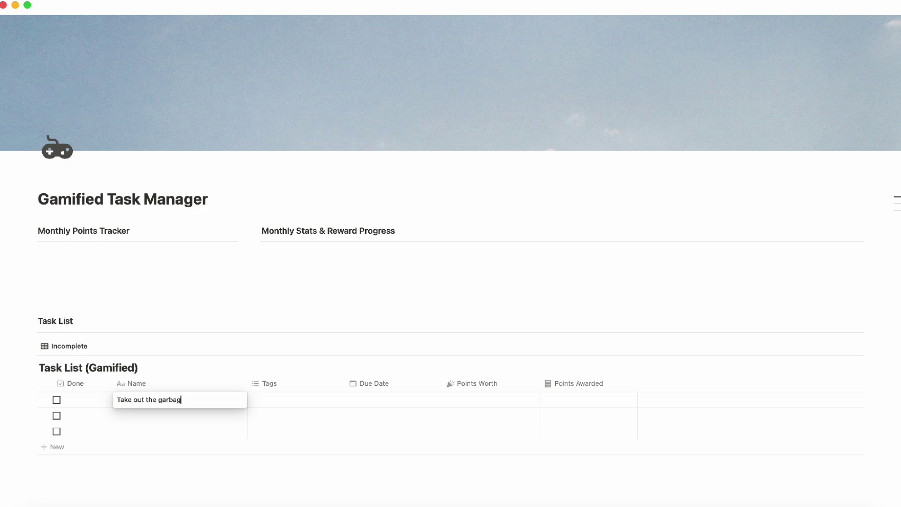
Step: Create a "Household" tag and assign it to the "Take out the garbage" task
click(287, 402)
click(299, 406)
text(Household)
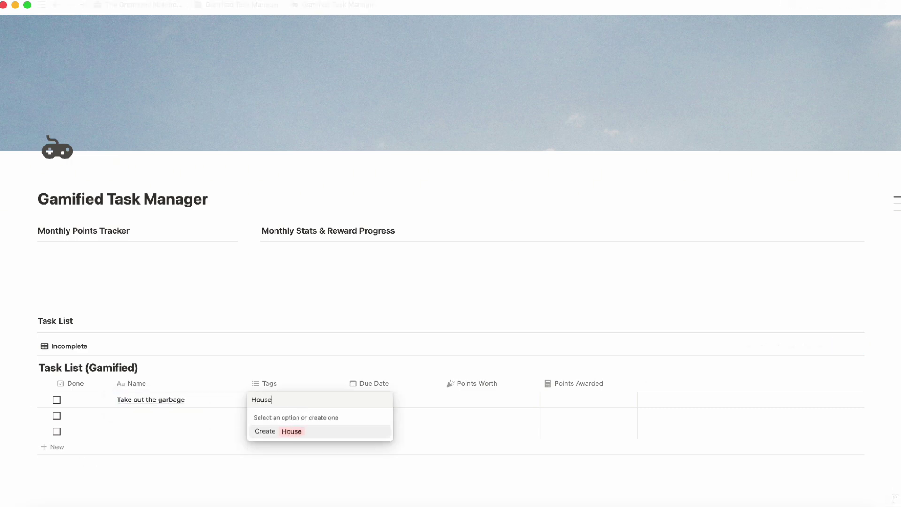
key(Return)
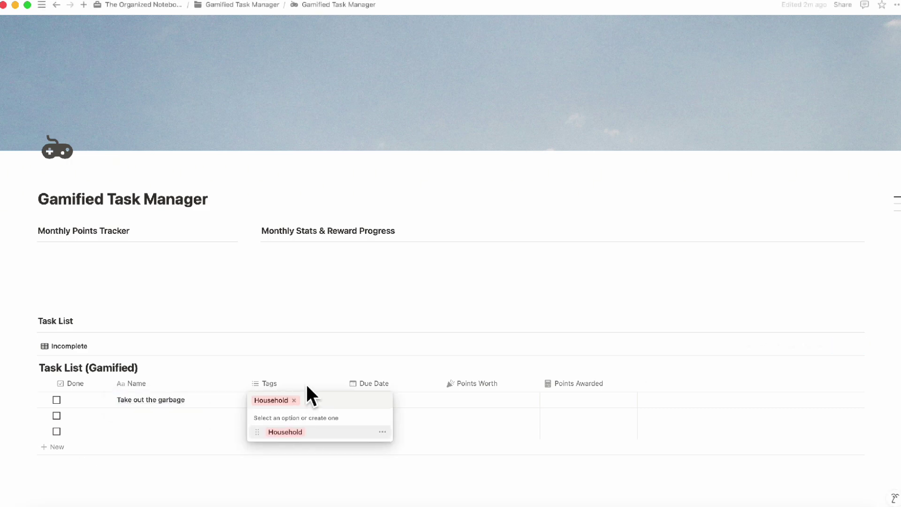
key(Escape)
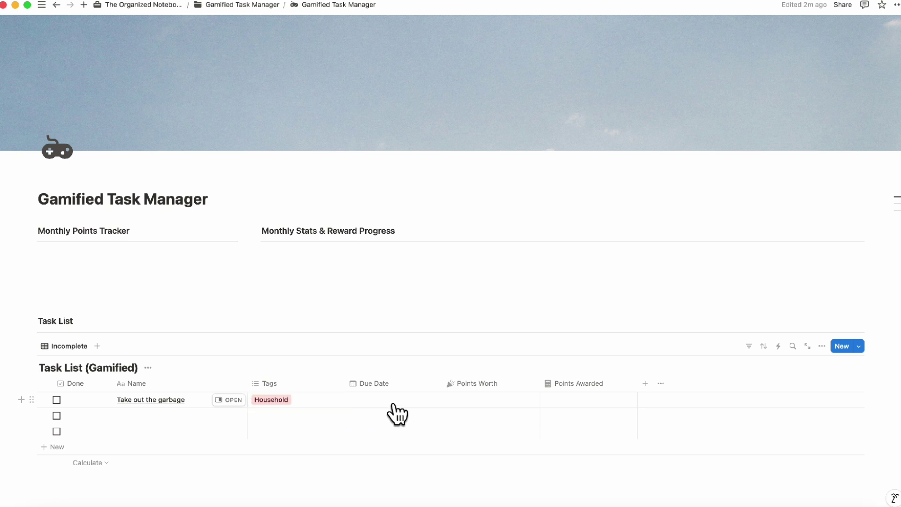
Step: Set the due date of the "Take out the garbage" task to October 11, 2024
click(394, 407)
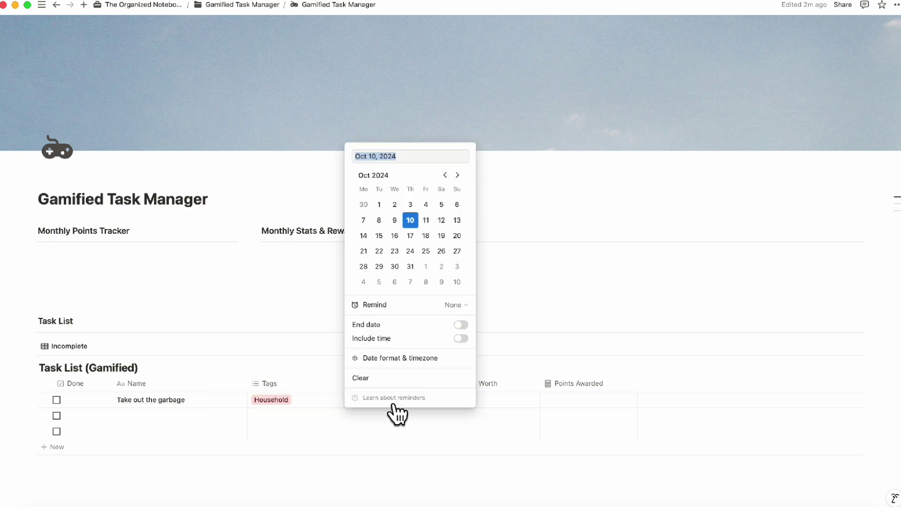
click(425, 221)
click(512, 333)
Step: Enter 10 as the Points Worth value in all three task rows
click(501, 401)
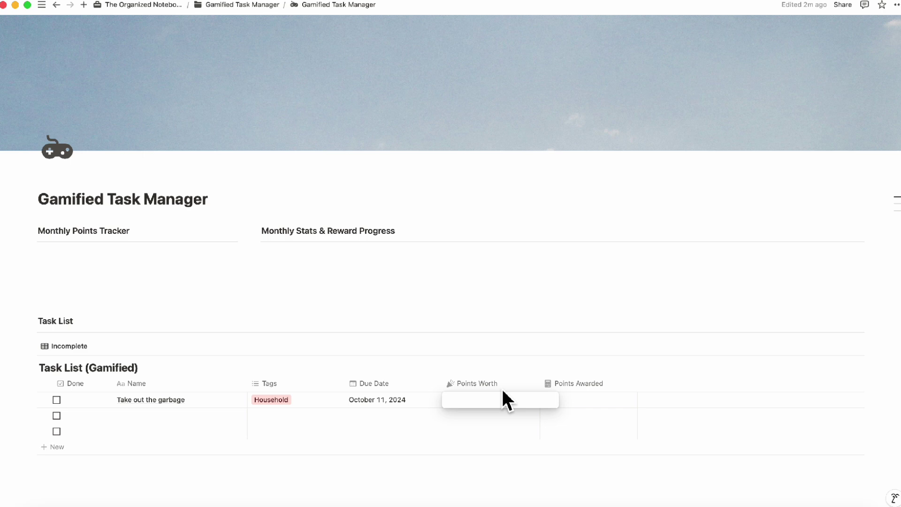
key(Escape)
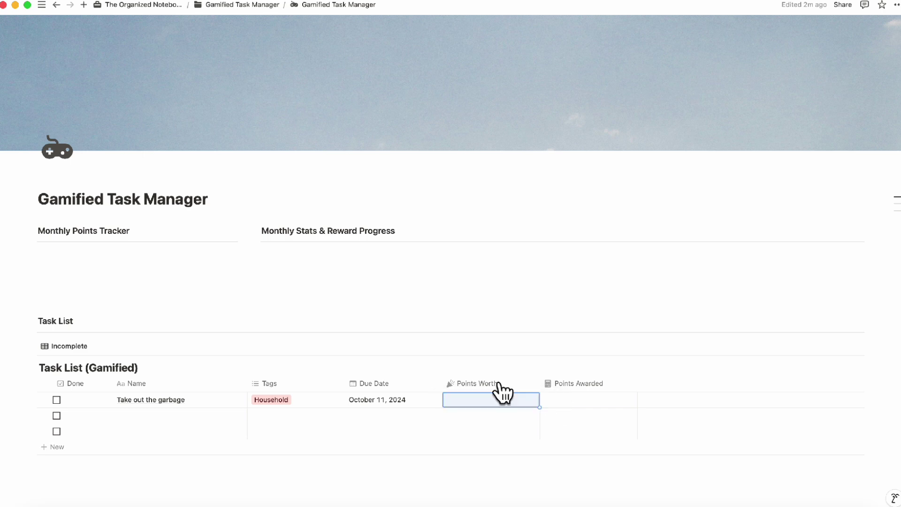
click(507, 403)
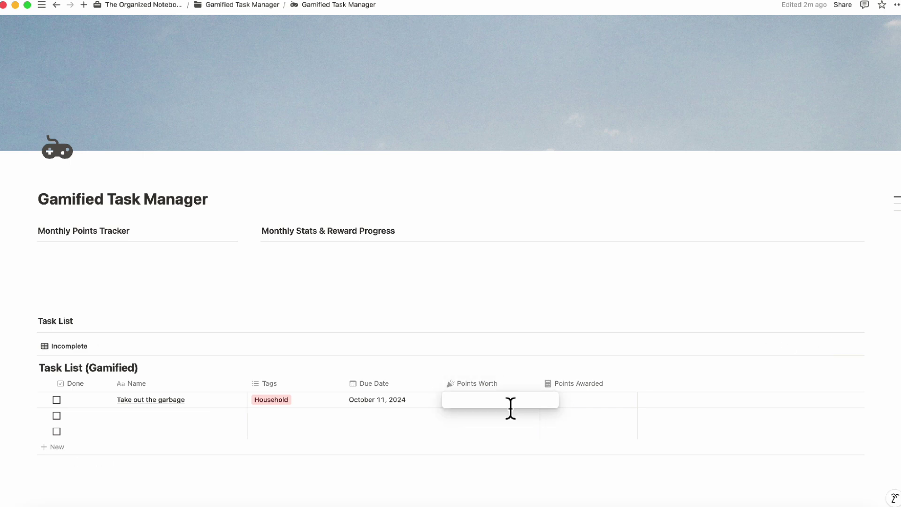
text(10)
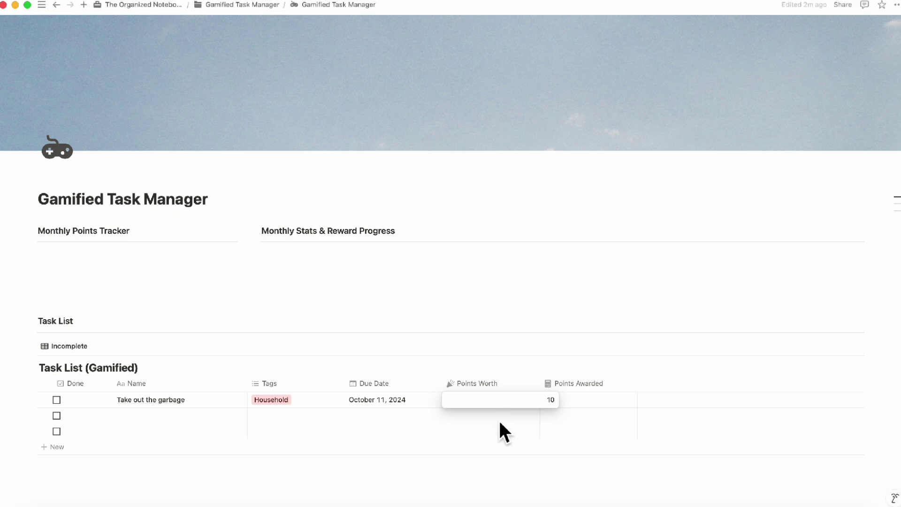
click(494, 422)
text(10)
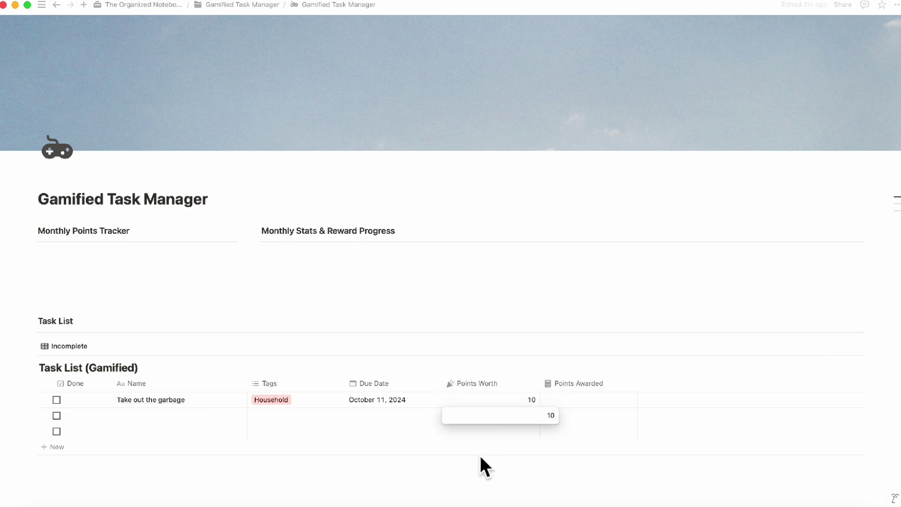
click(481, 433)
text(10)
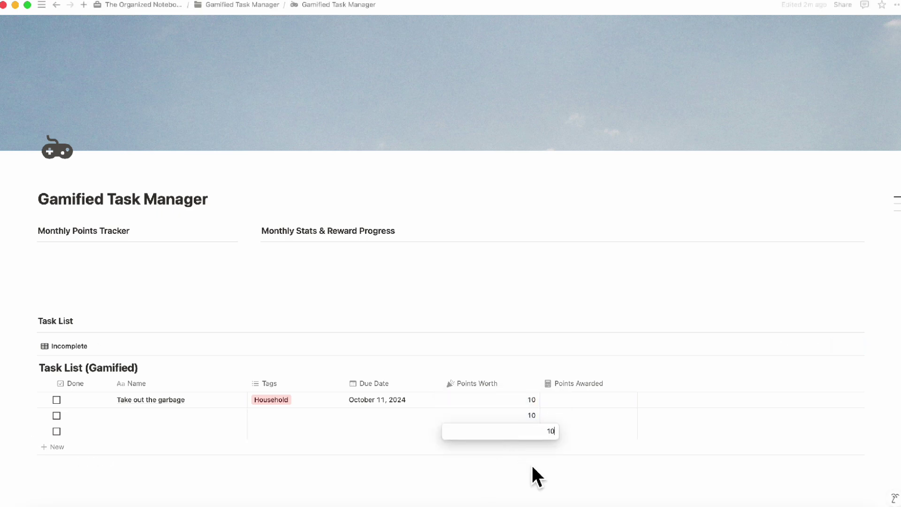
Step: Name the second task "Task 2" and assign it a new "Work" tag
key(Return)
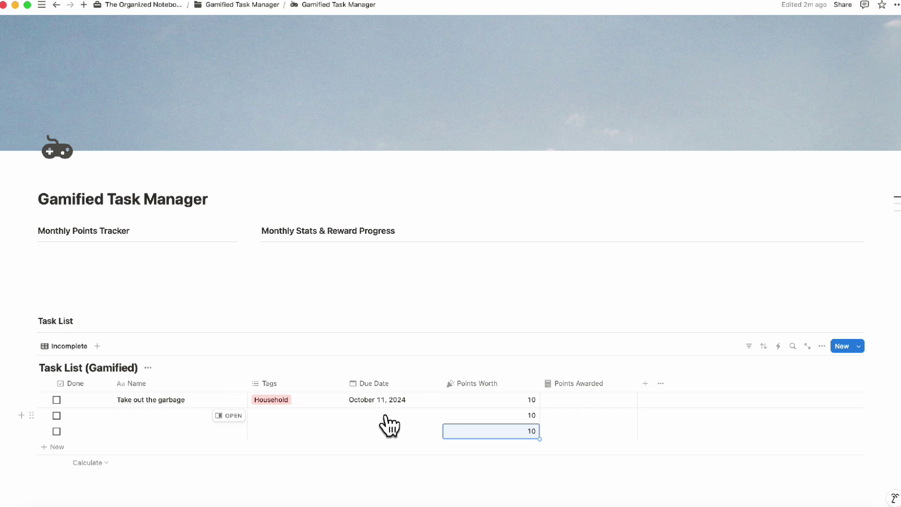
click(168, 419)
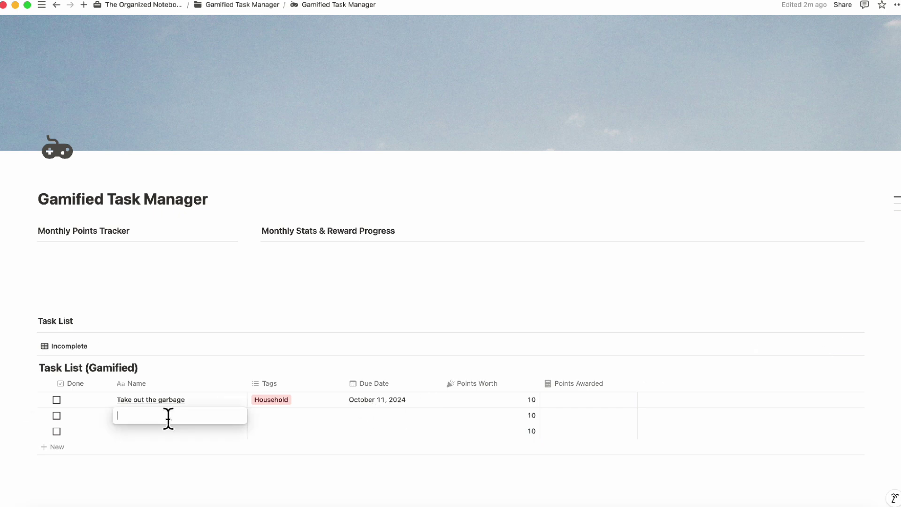
text(Task 2)
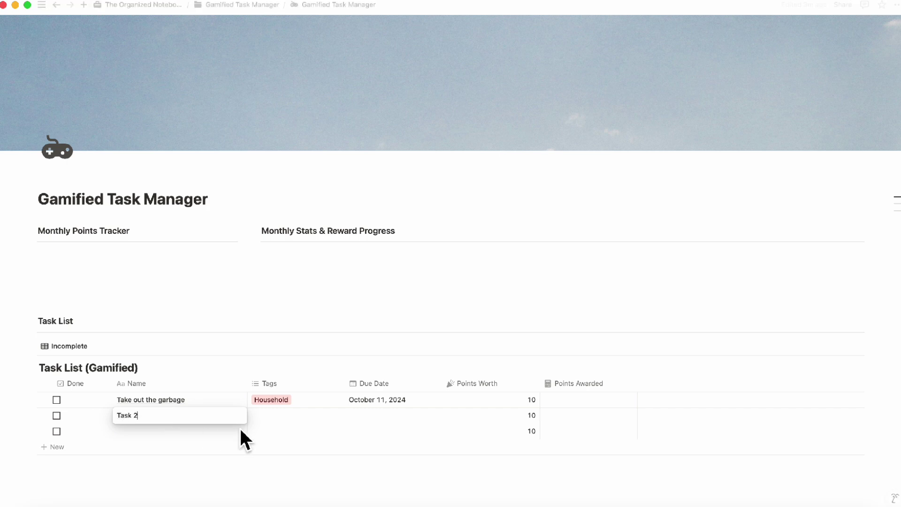
key(Escape)
click(277, 420)
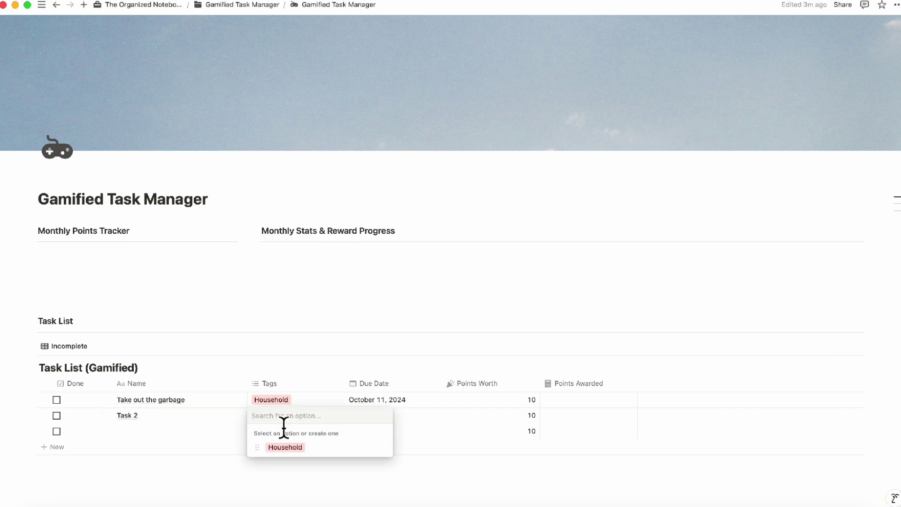
text(Work)
key(Return)
key(Escape)
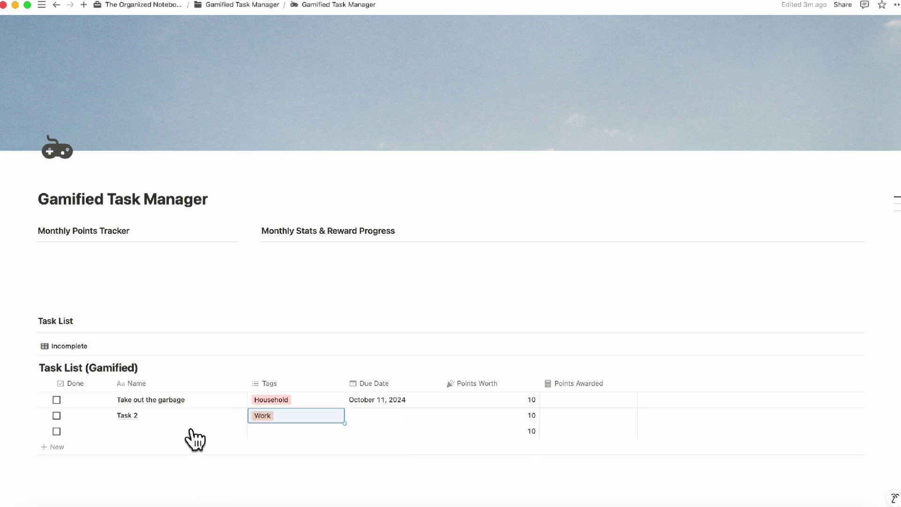
Step: Name the third task "Task 3" and assign it a new "Family" tag
click(190, 430)
text(Task 3)
key(Escape)
click(303, 432)
text(Family)
key(Return)
Step: Set the due dates of Task 2 to October 16, 2024 and Task 3 to October 8, 2024
click(375, 430)
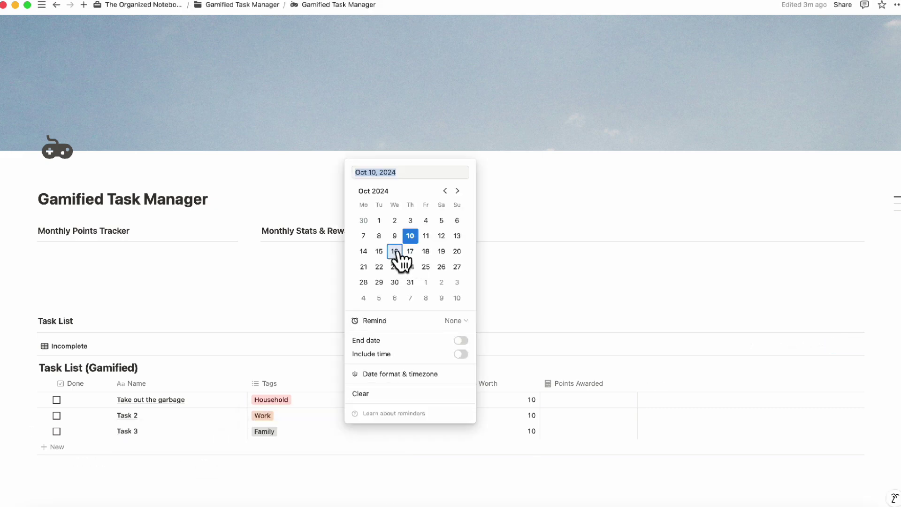
click(395, 251)
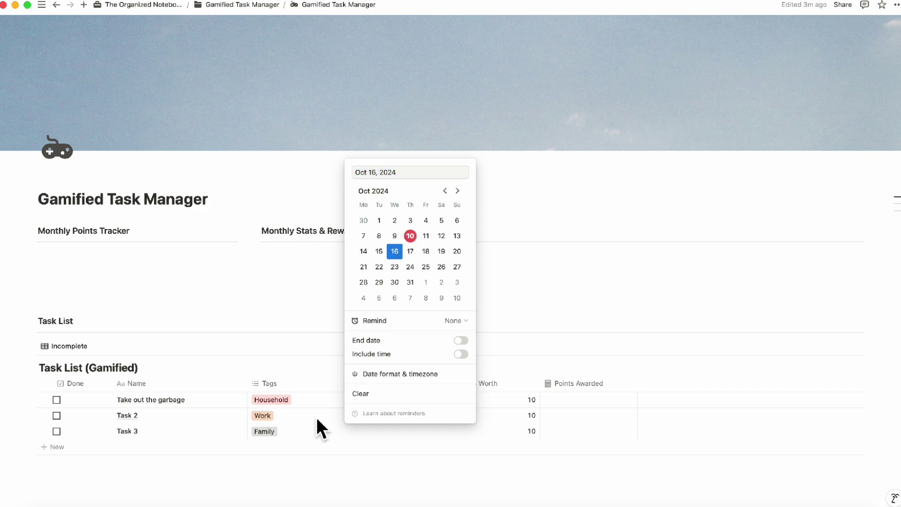
key(Escape)
click(350, 430)
key(Escape)
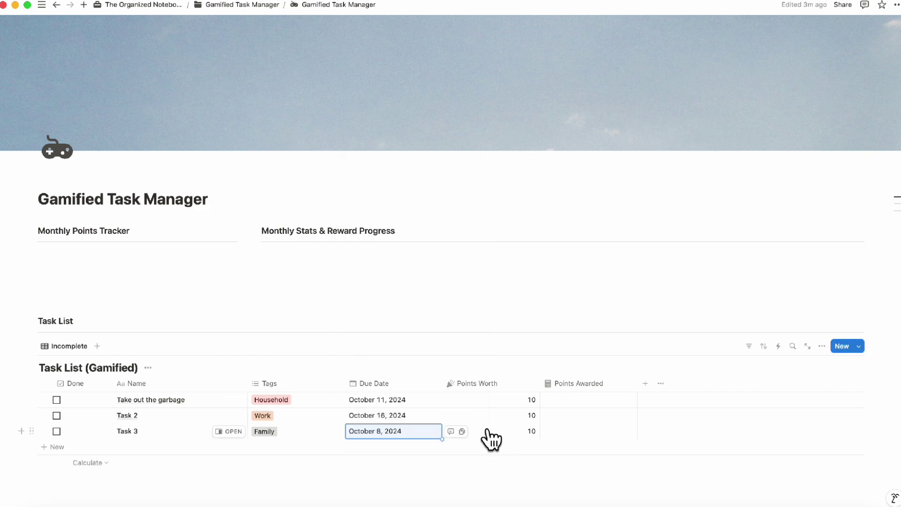
Step: Sort the task list by Due Date in ascending order and save the sort for everyone
click(764, 345)
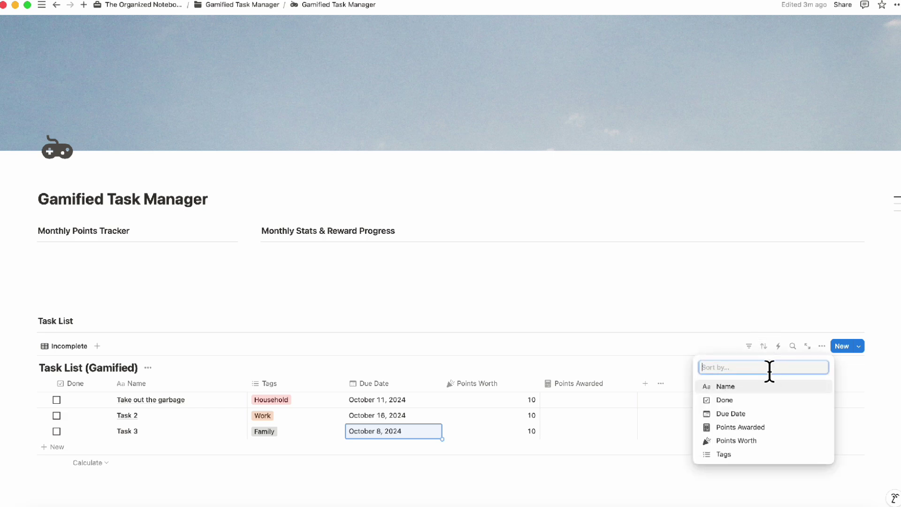
click(767, 414)
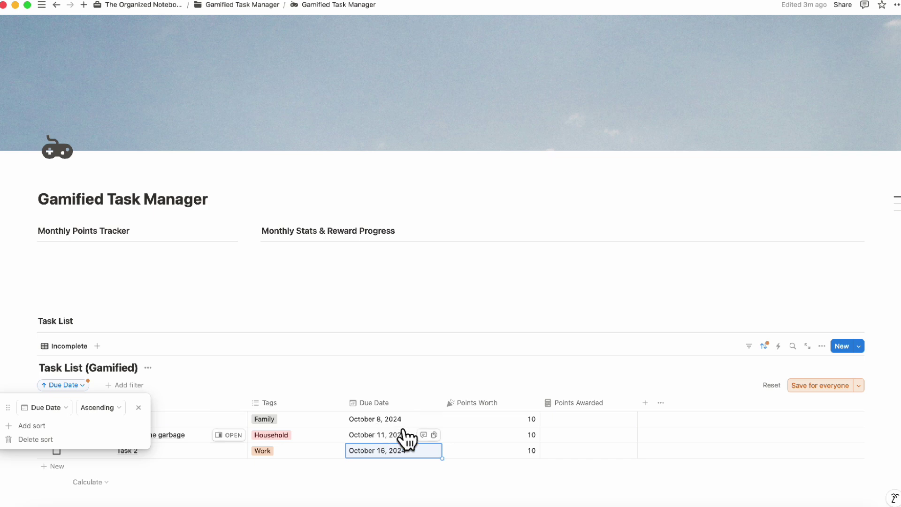
click(819, 385)
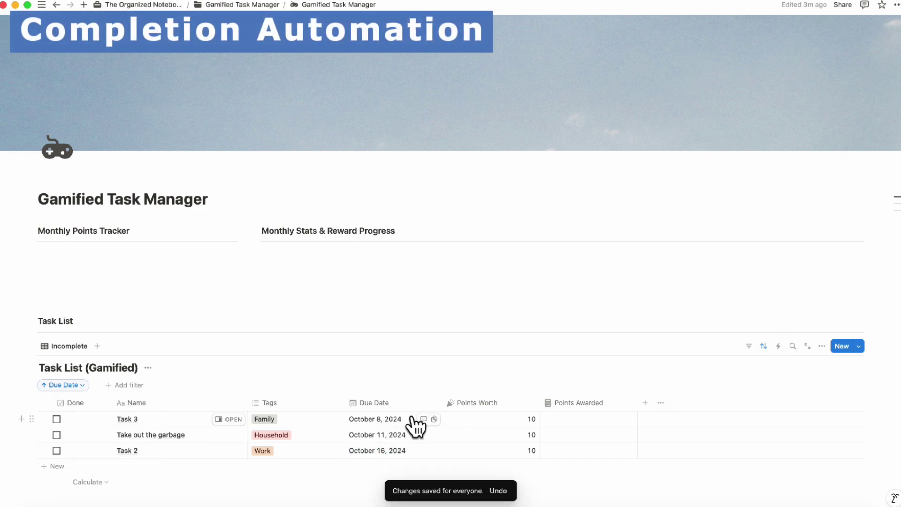
Step: Add a Date property named "Completion Date" and move it between Due Date and Points Worth
click(644, 403)
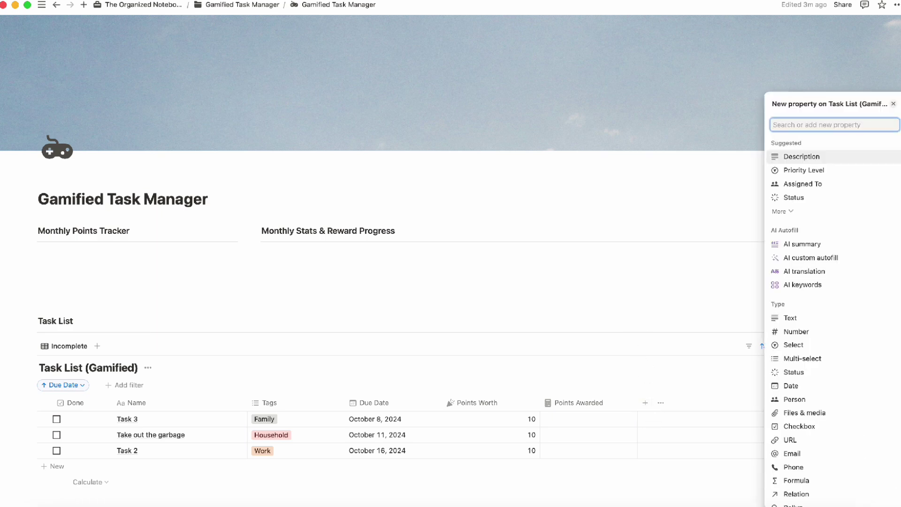
text(date)
click(796, 325)
text(Completion Date)
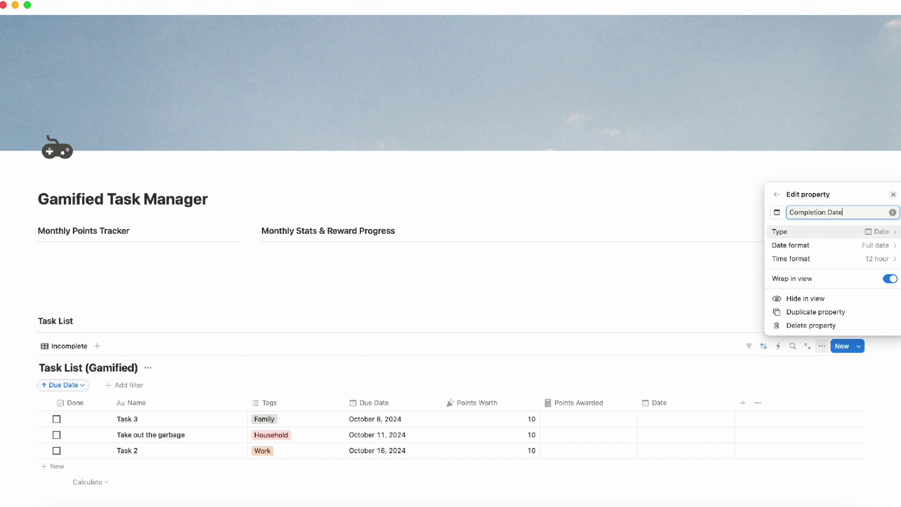
key(Escape)
drag(685, 404, 535, 416)
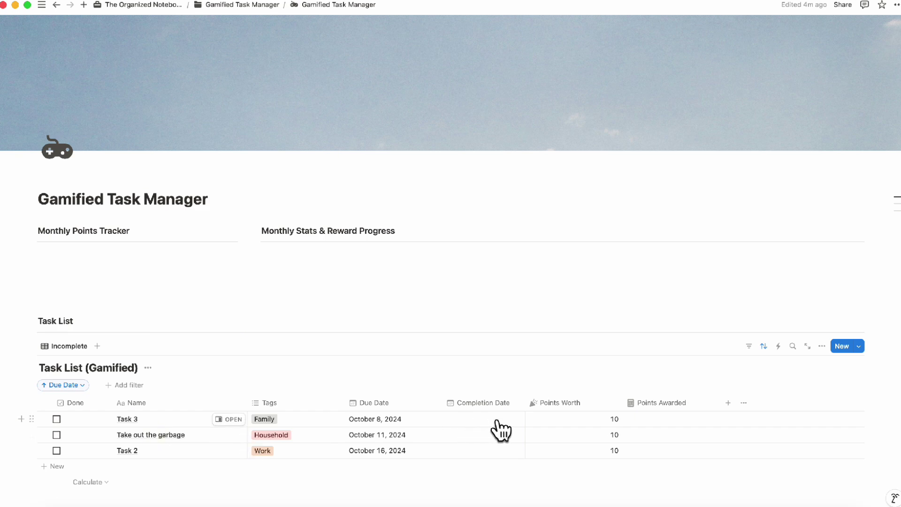
Step: Start a new automation for the task list that triggers when Done is set to checked
click(779, 348)
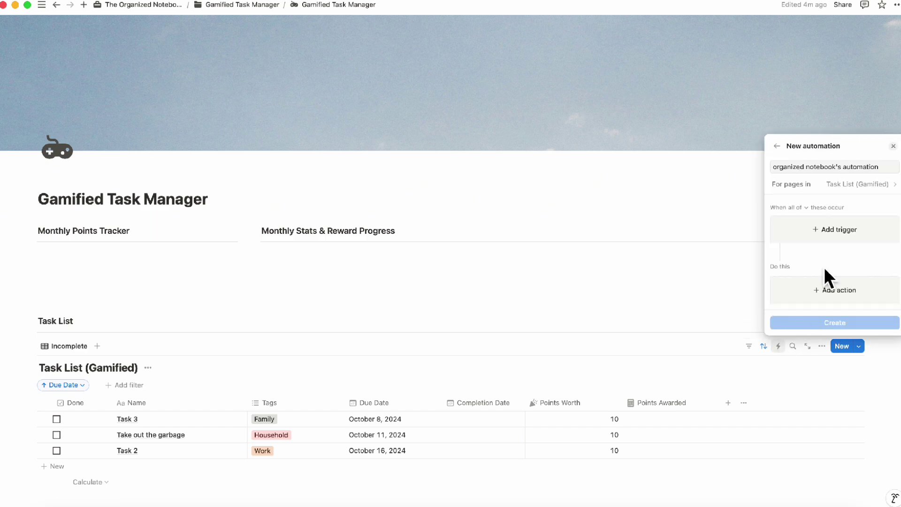
click(837, 233)
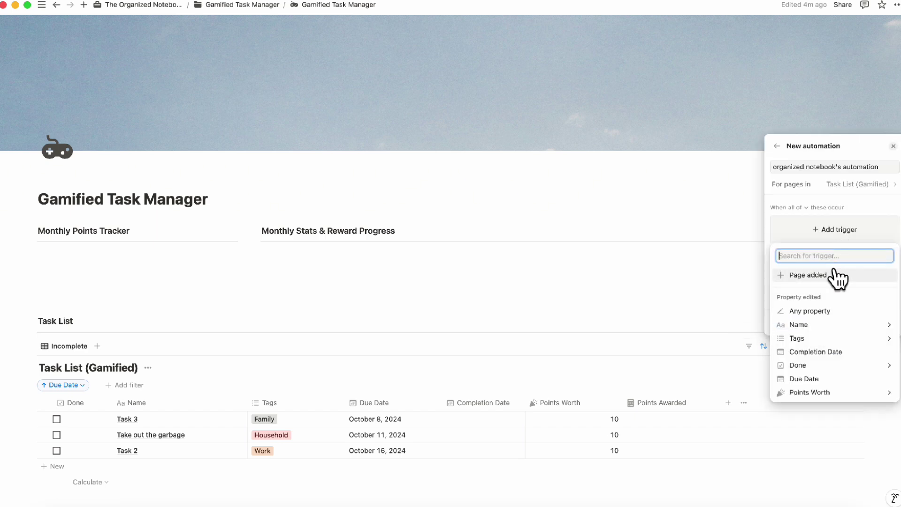
click(844, 366)
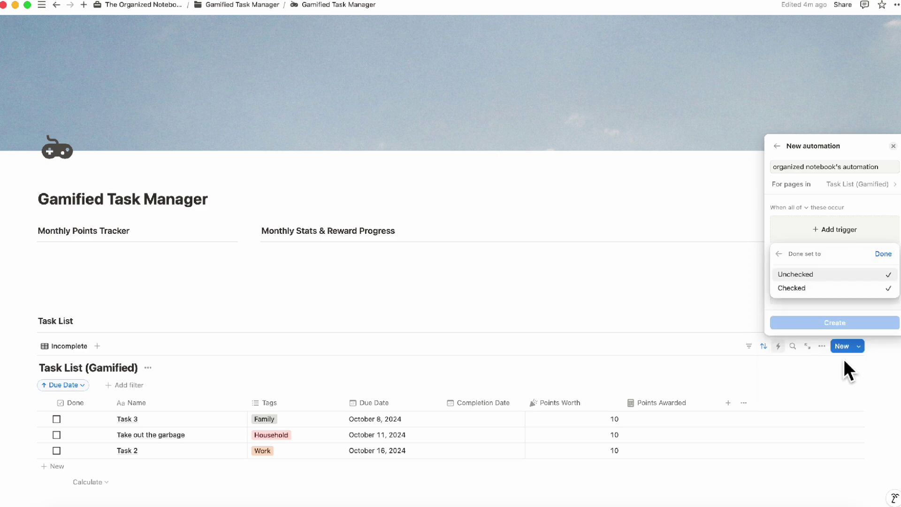
click(824, 291)
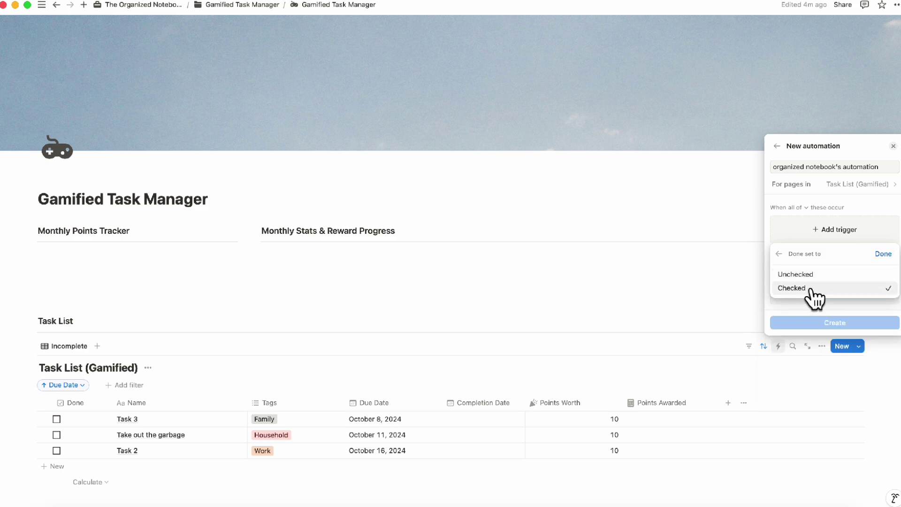
click(883, 254)
Step: Add an automation action that sets Completion Date to Date triggered, and create the automation
click(867, 287)
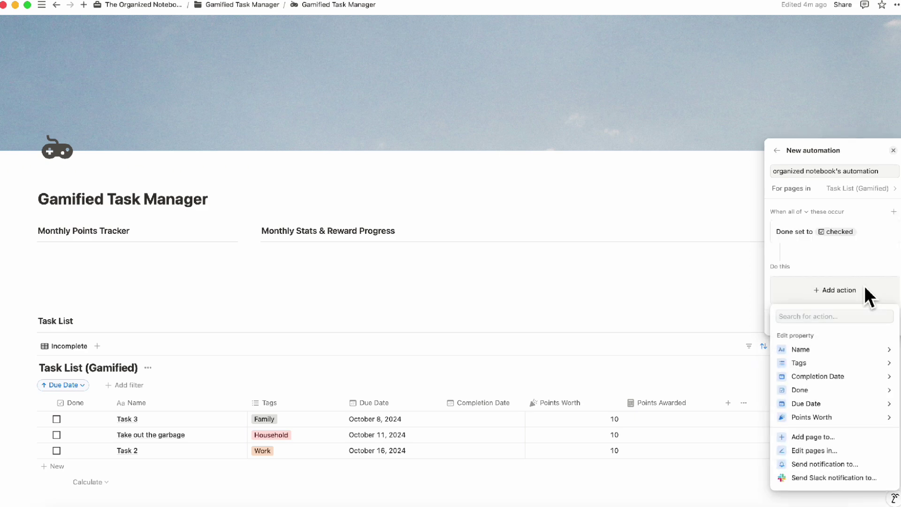
click(855, 378)
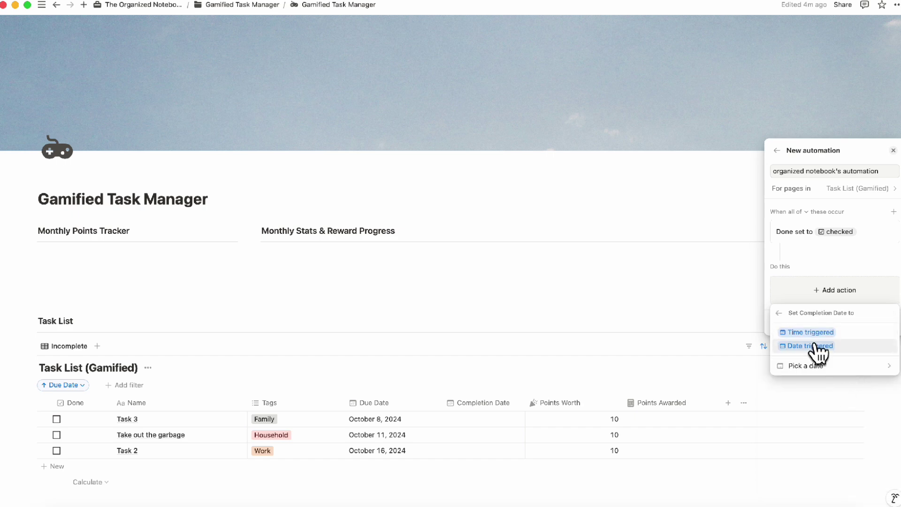
click(838, 352)
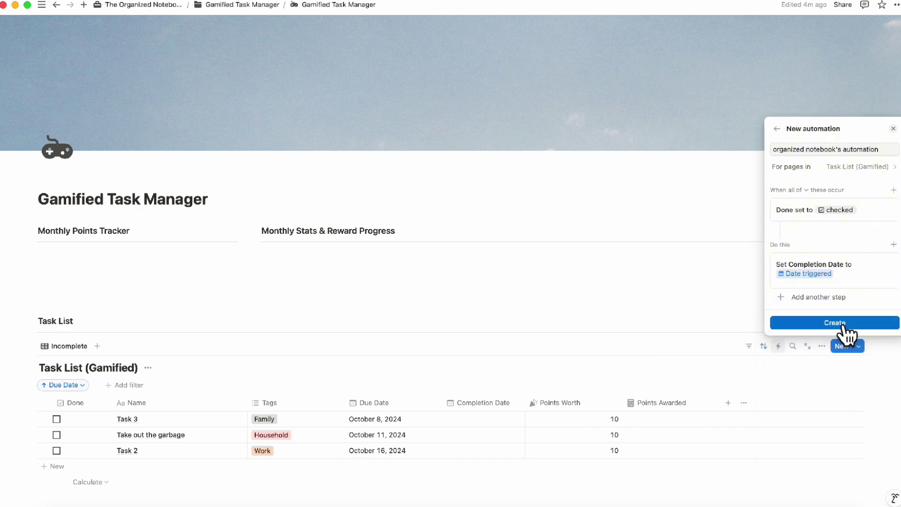
click(838, 324)
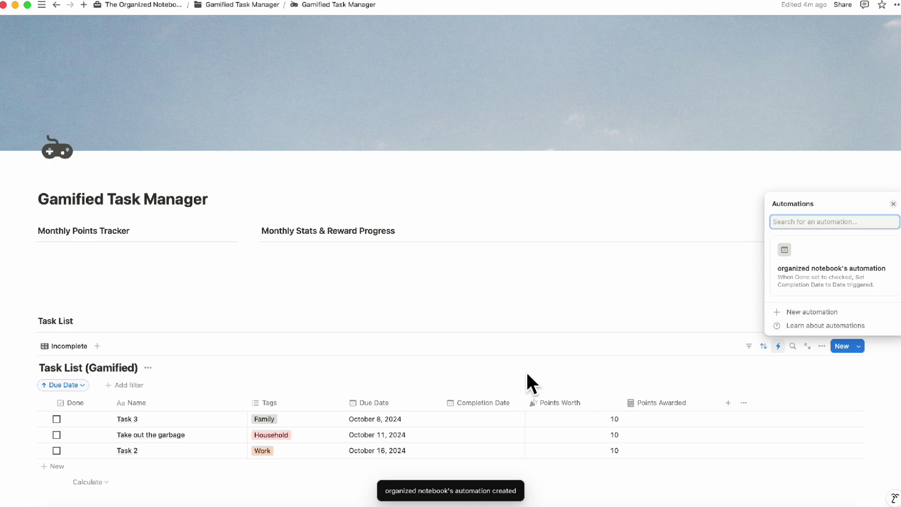
Step: Mark Task 3 as done to test the completion date automation
click(57, 420)
click(56, 419)
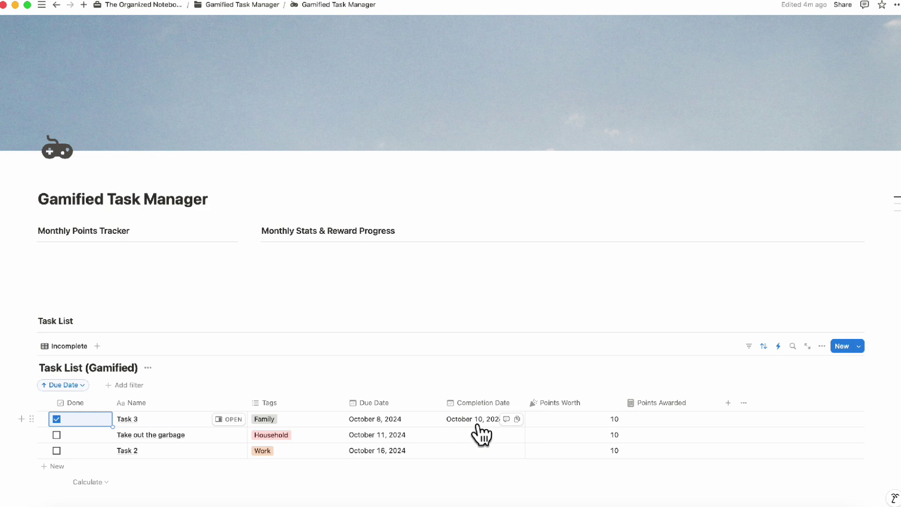
Step: Begin the Points Awarded formula with if(Done and empty(Due Date), and Points Worth as its result on a new line
click(662, 420)
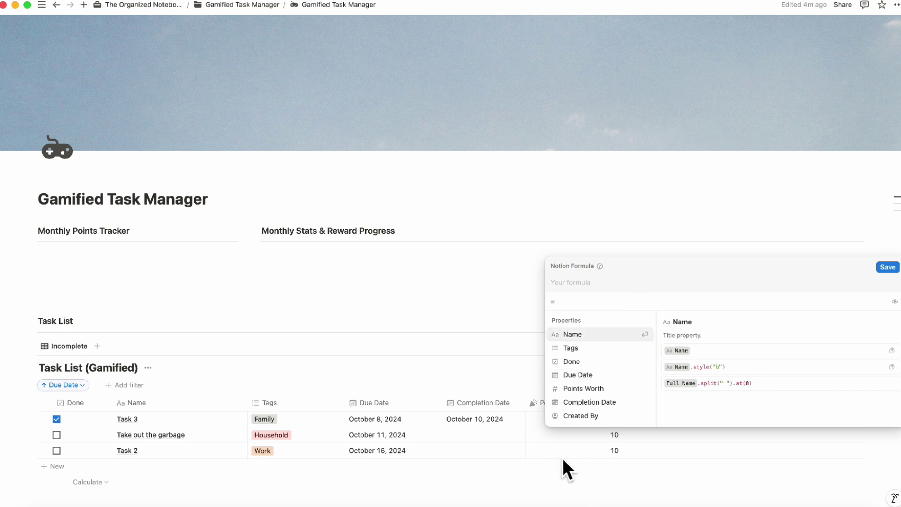
text(i)
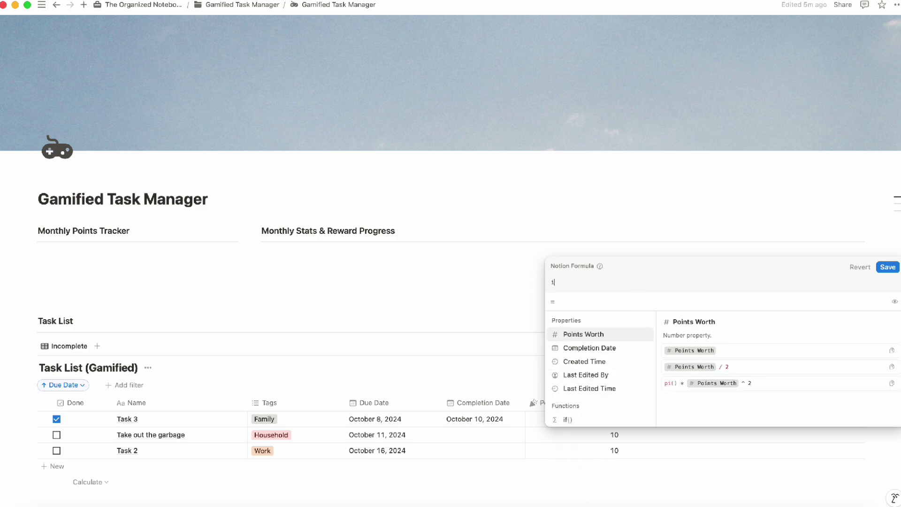
text(f(done)
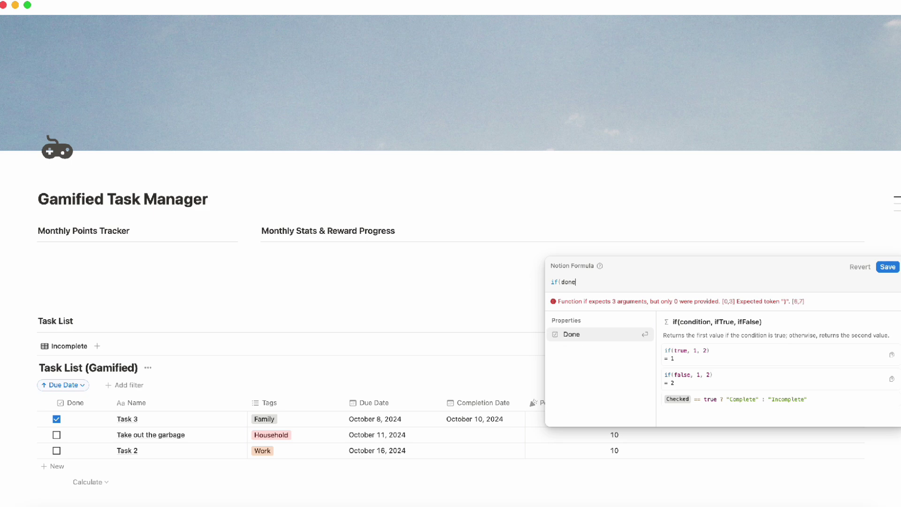
key(Return)
text(and empty()
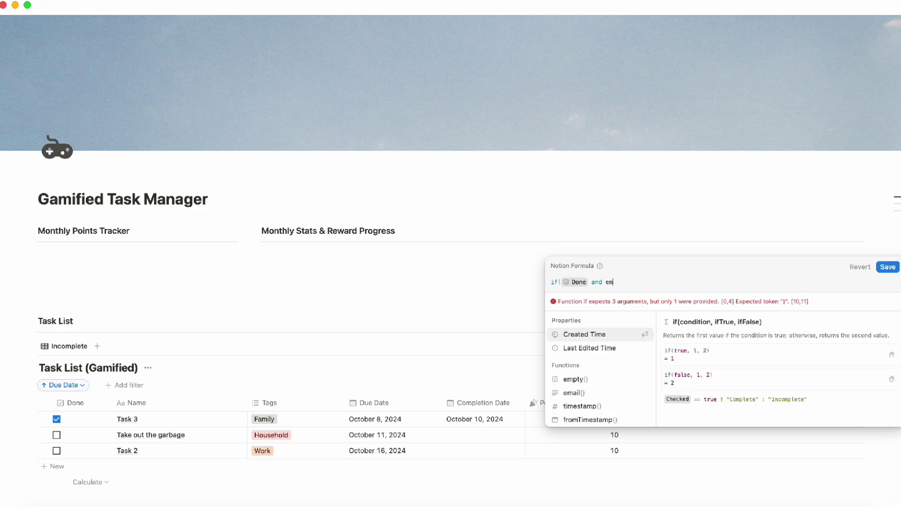
text(due)
key(Return)
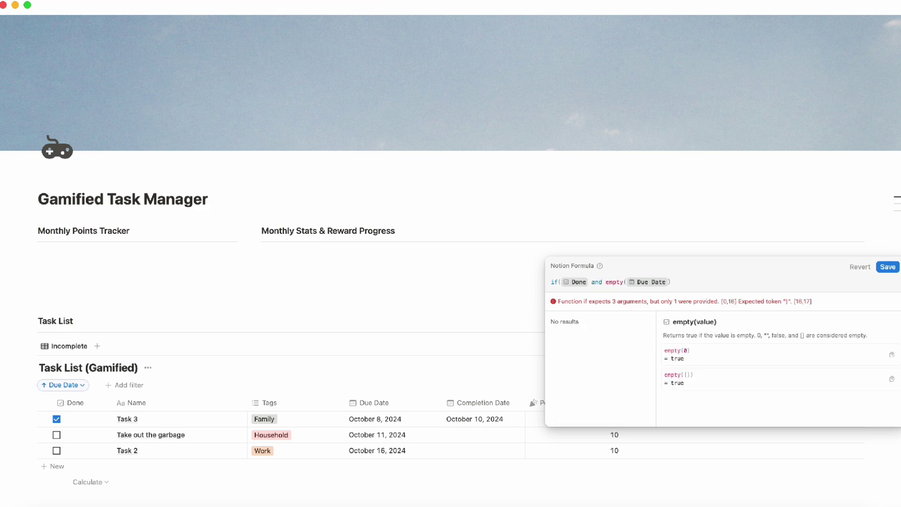
text(,)
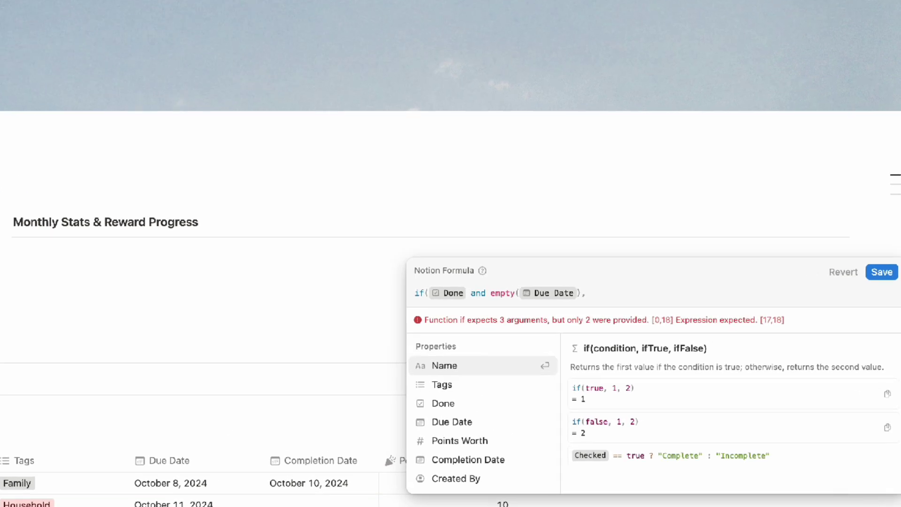
key(shift+Return)
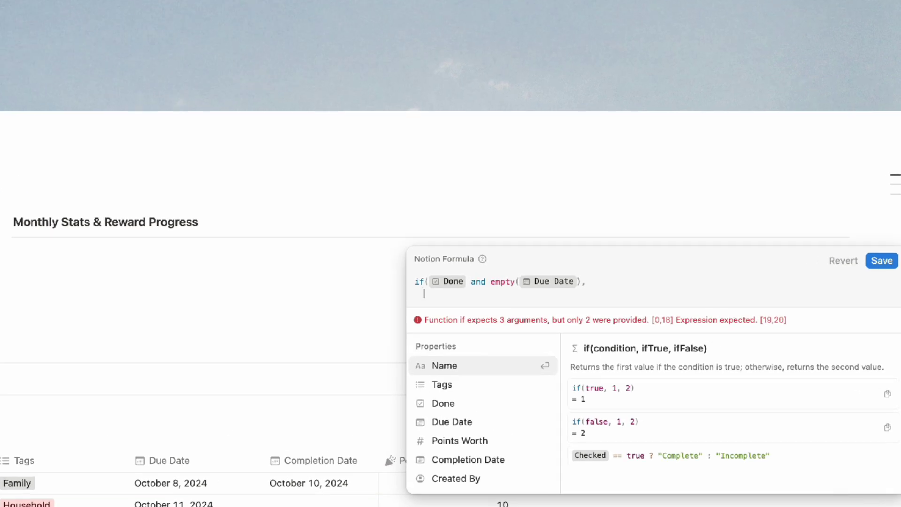
text(poin)
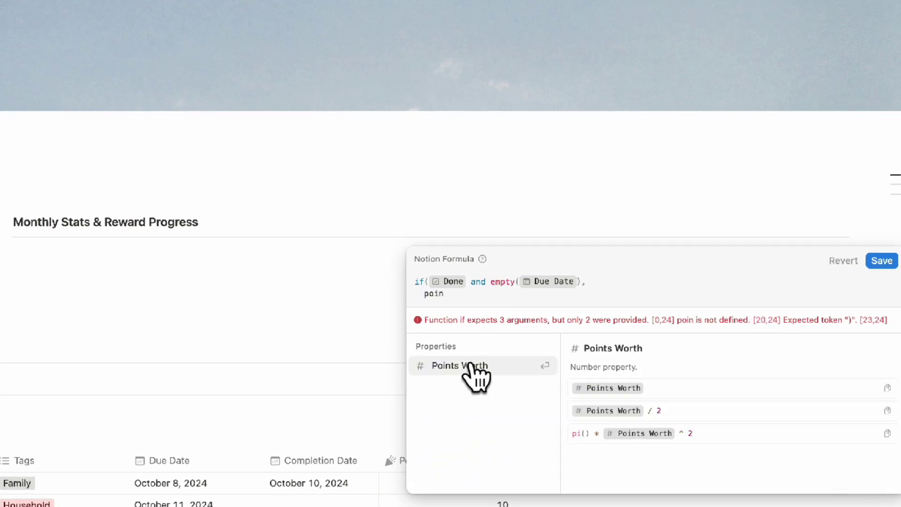
click(471, 365)
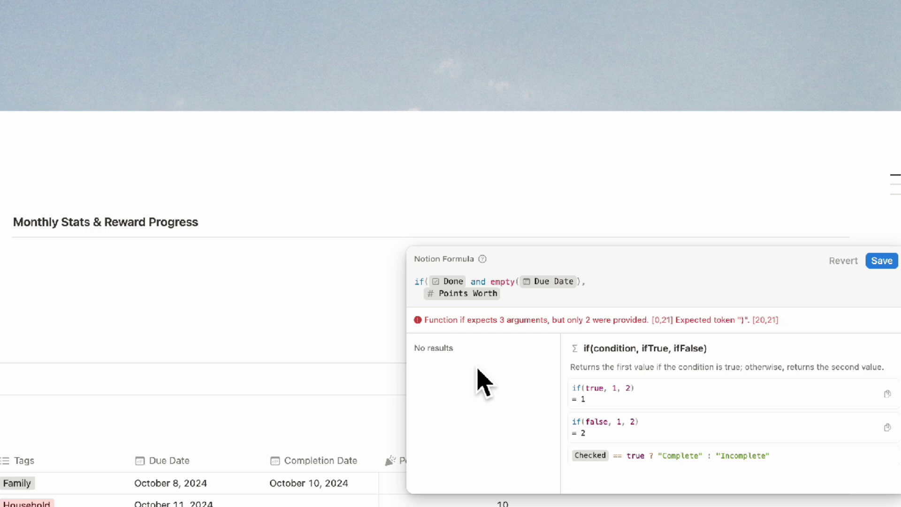
Step: Add a nested if to the Points Awarded formula with Done as its condition and Points Worth + starting its result
text(,)
key(shift+Return)
text(if ()
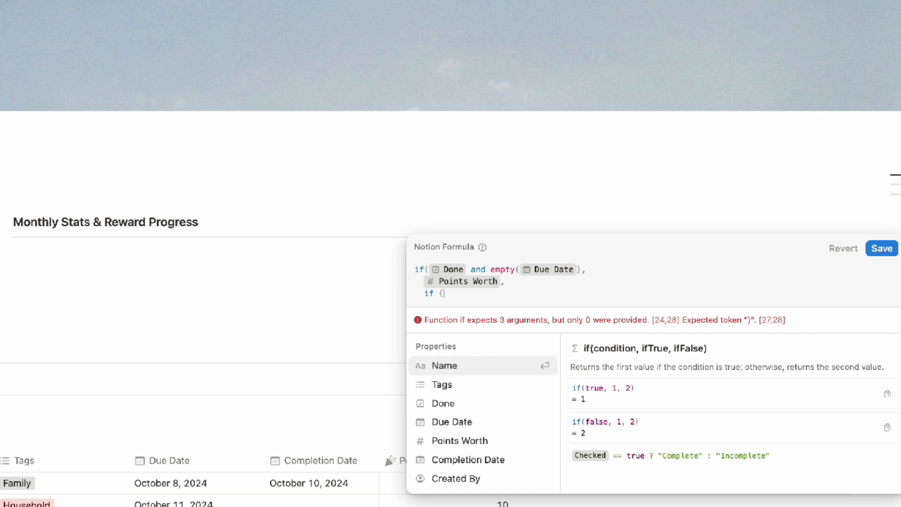
text(done)
click(455, 369)
text(, point)
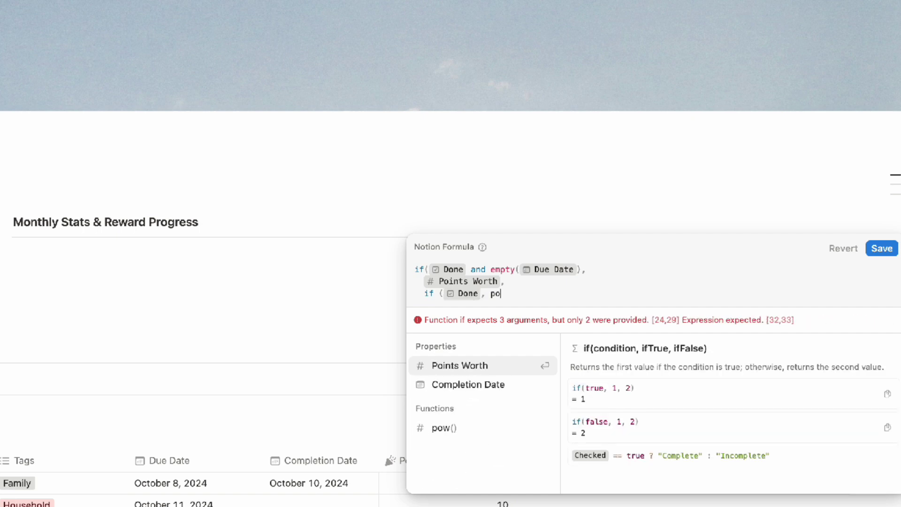
click(493, 366)
text(+)
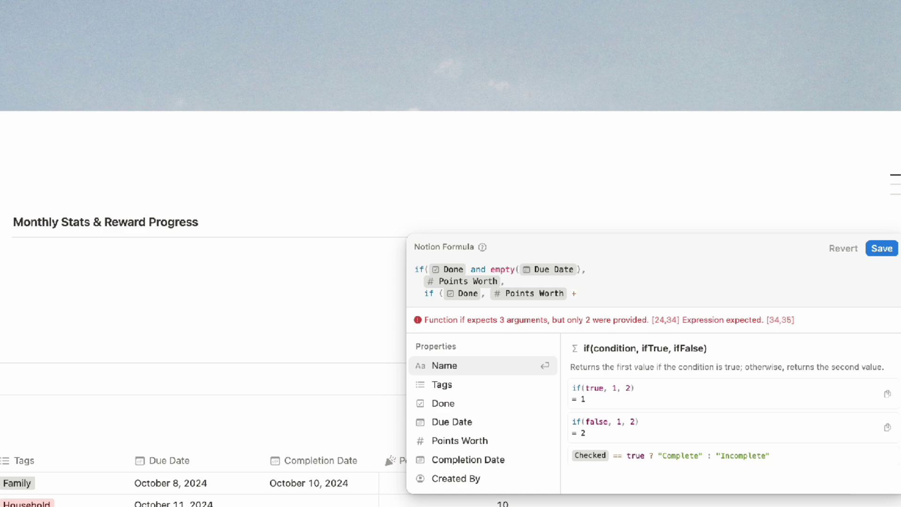
Step: Complete the nested result with dateBetween(Due Date, Completion Date, "days") followed by a comma
text(dateb)
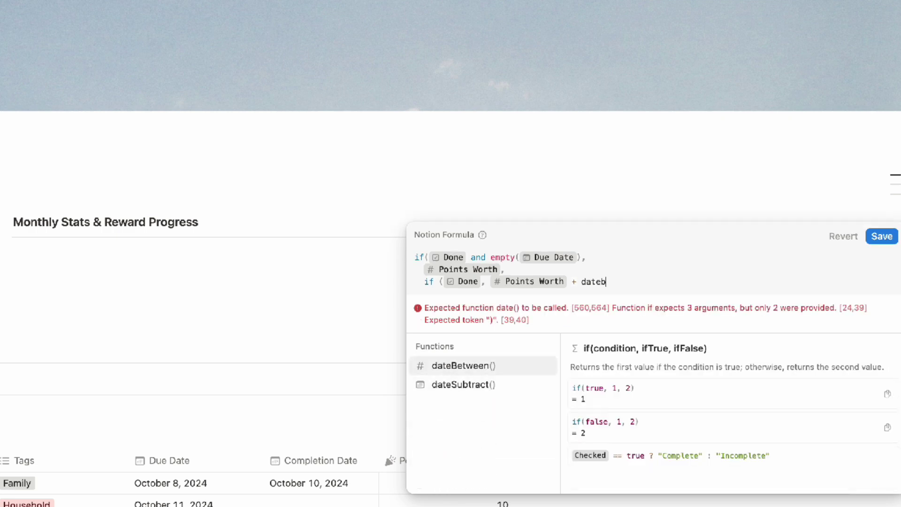
click(491, 367)
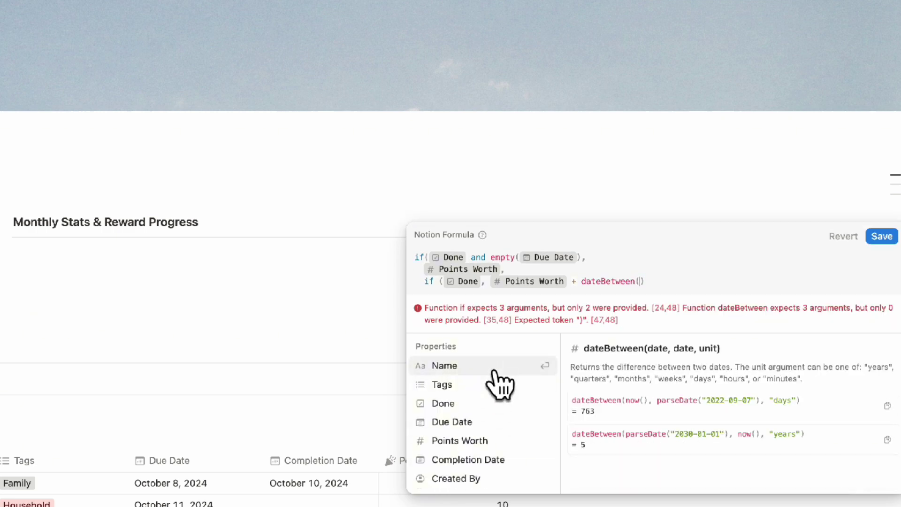
text(due)
click(462, 366)
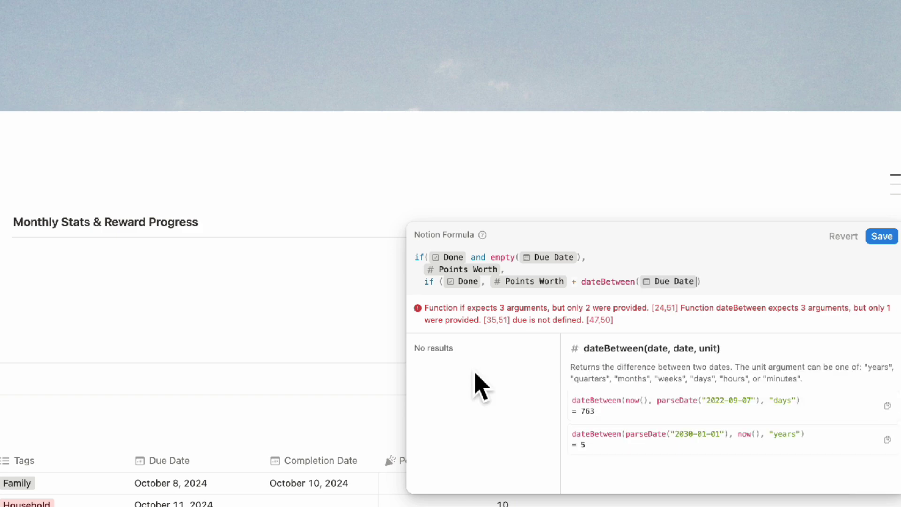
text(,com)
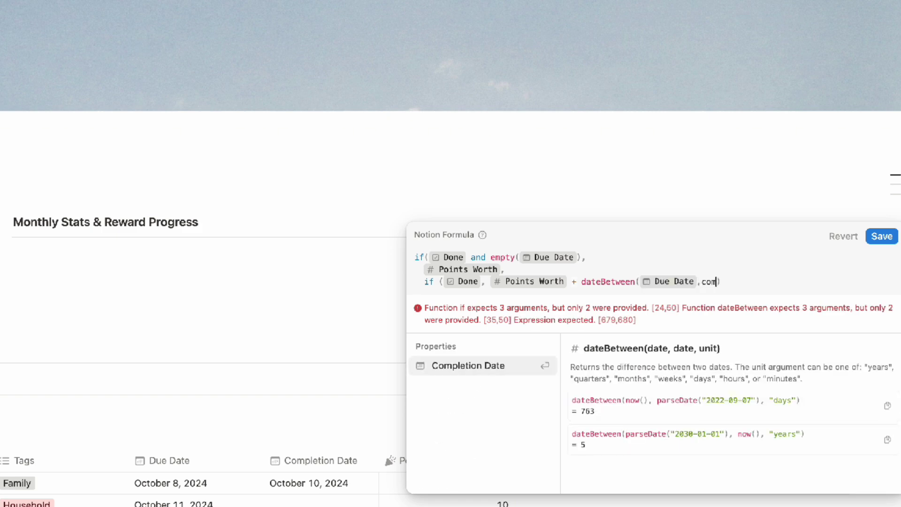
click(459, 369)
text(, ")
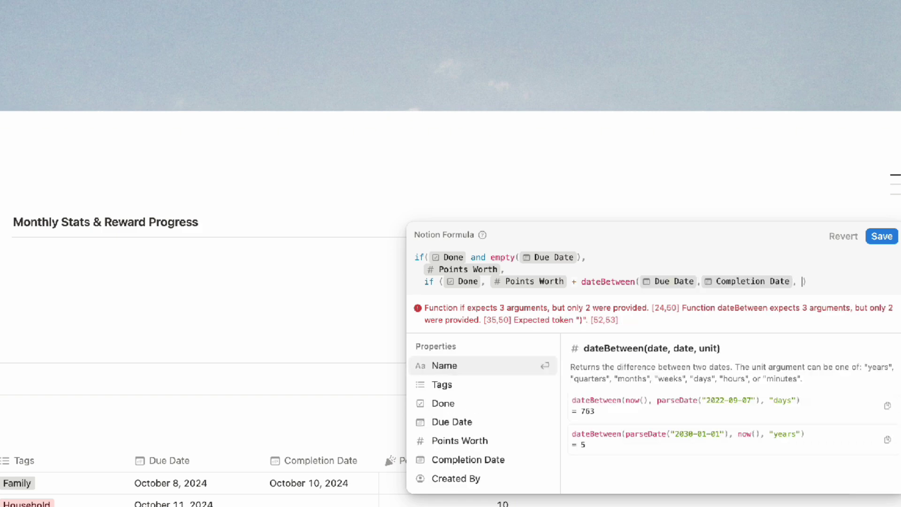
text(days)
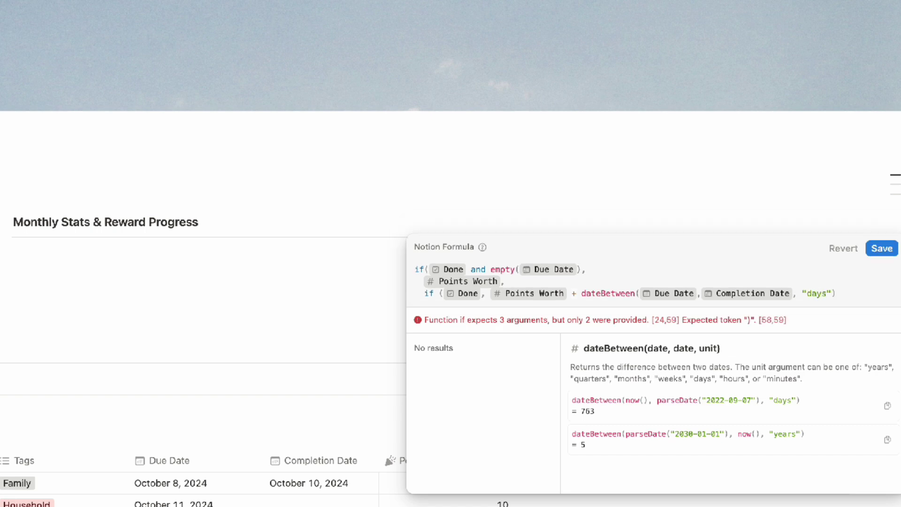
text("),)
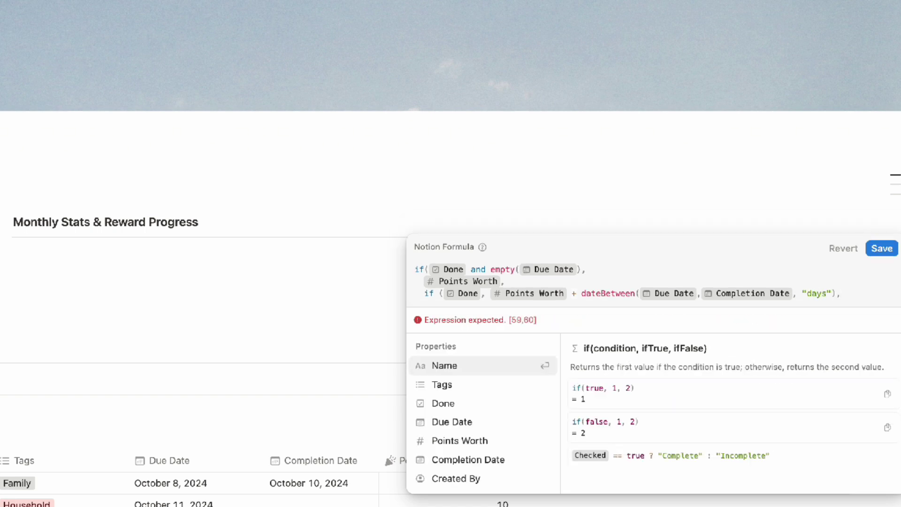
Step: Finish the formula with 0 as the fallback value, close its brackets, and save it
text(0)
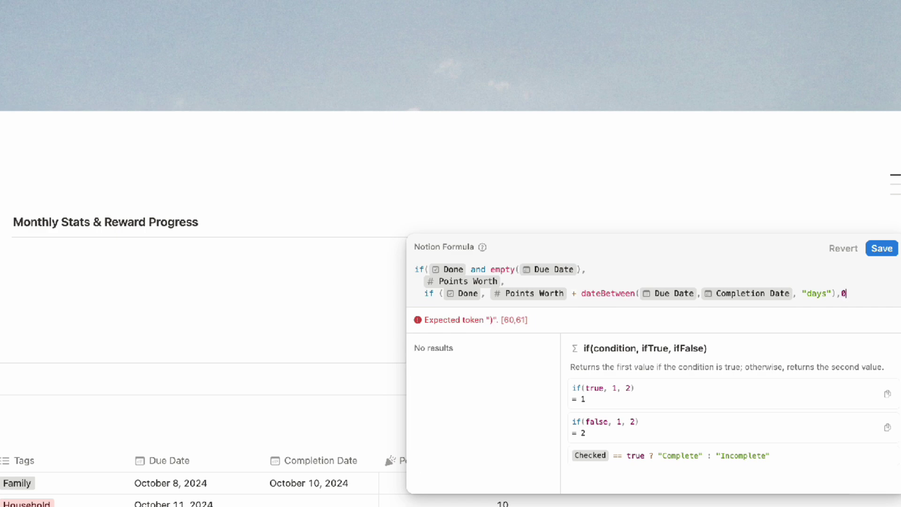
text())
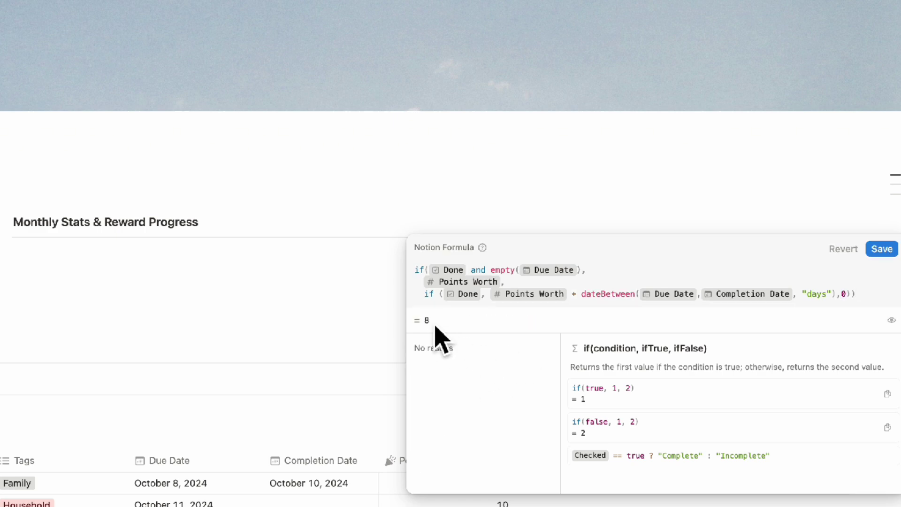
click(882, 248)
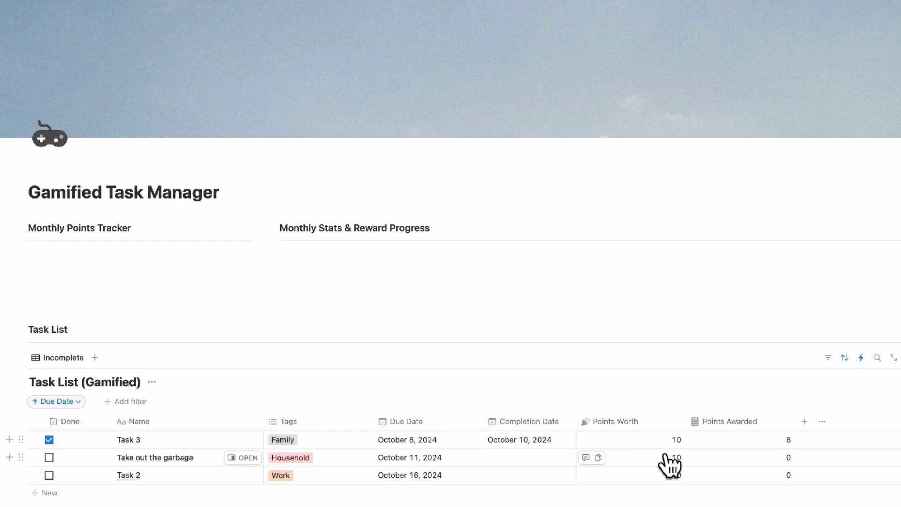
Step: Test the points formula by setting Task 3's Completion Date to October 5, October 10 and October 8, 2024 in turn
click(516, 442)
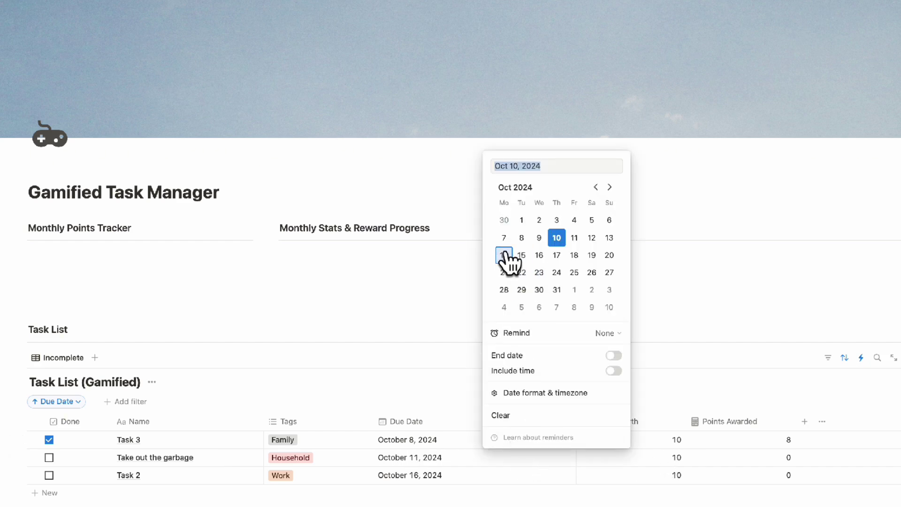
click(591, 220)
key(Escape)
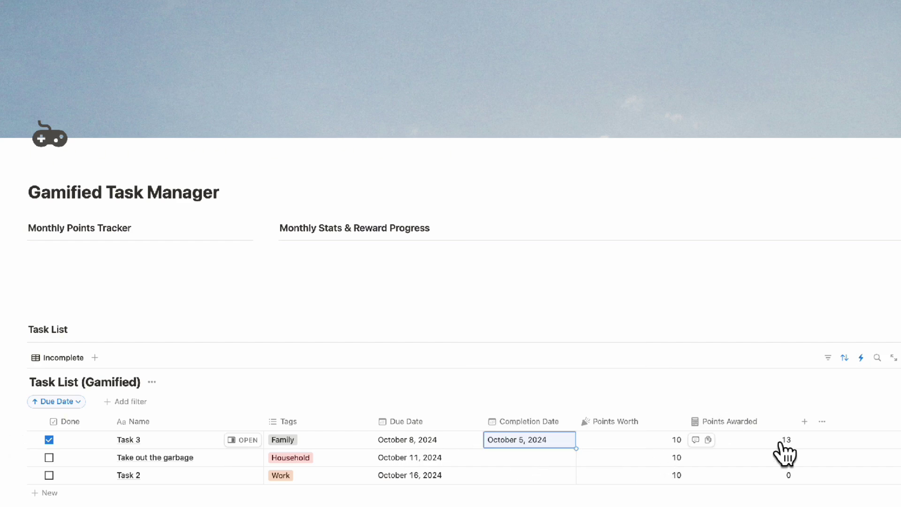
click(541, 442)
click(557, 237)
key(Escape)
click(538, 443)
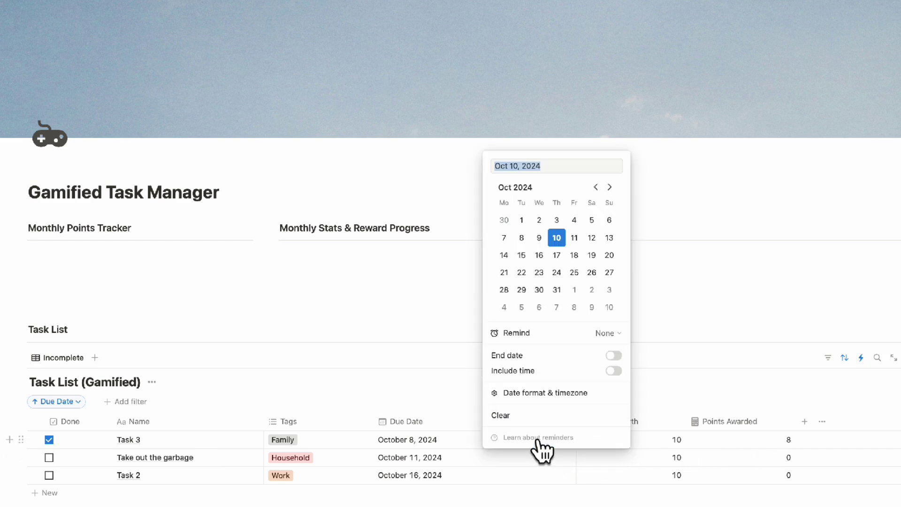
click(521, 237)
key(Escape)
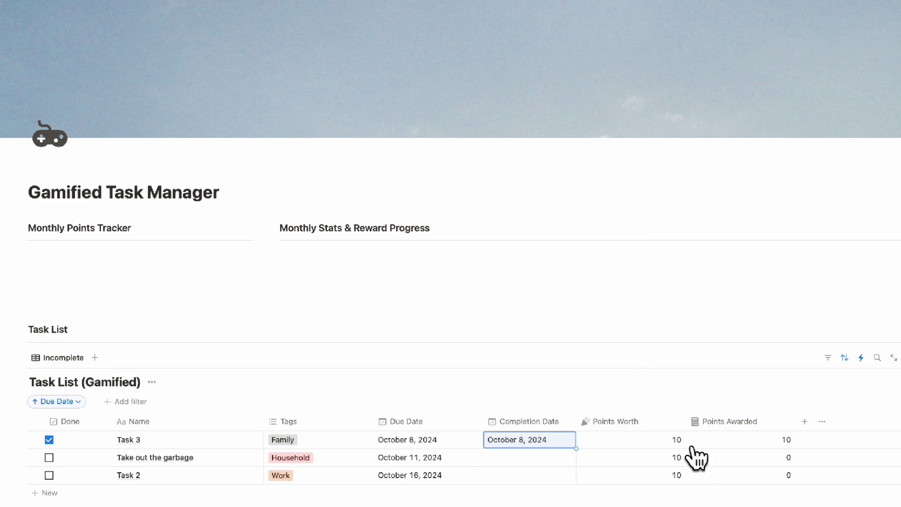
Step: Set Task 3's Completion Date to October 7, 2024
click(533, 448)
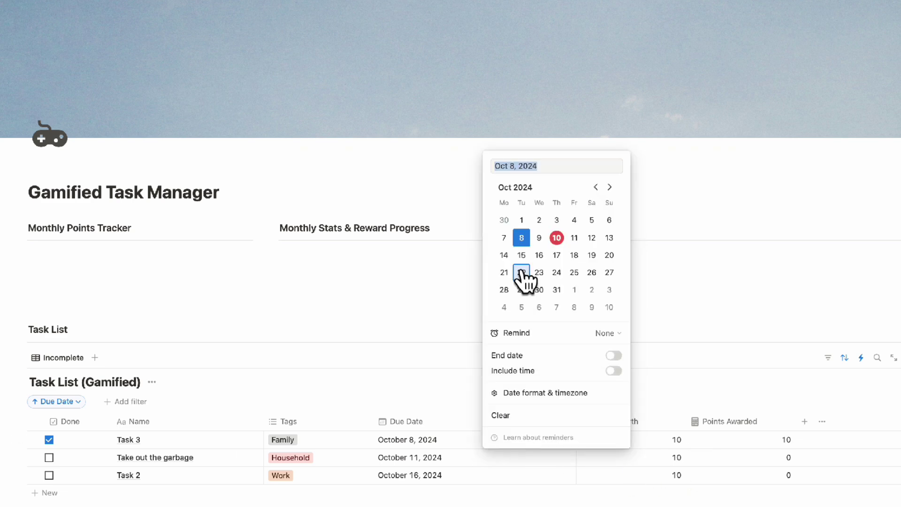
click(504, 237)
key(Escape)
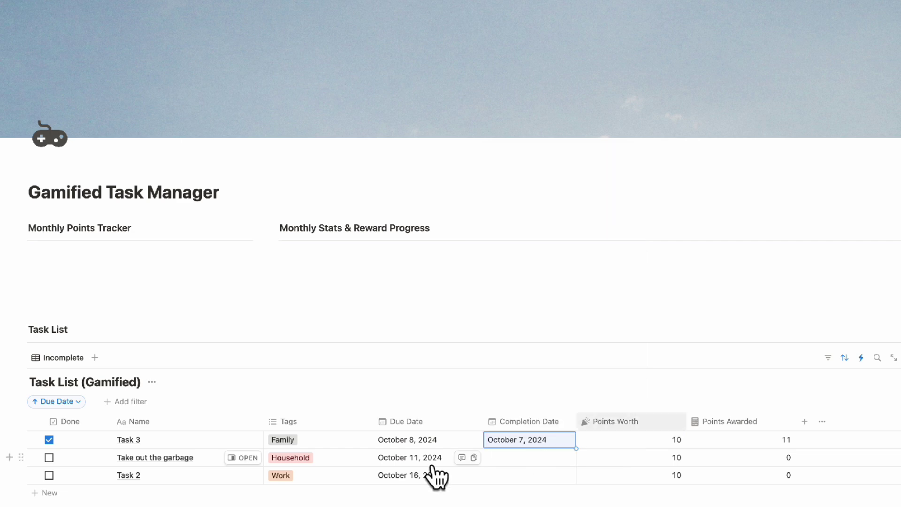
Step: Clear the Due Date of Take out the garbage and mark that task as done
click(402, 460)
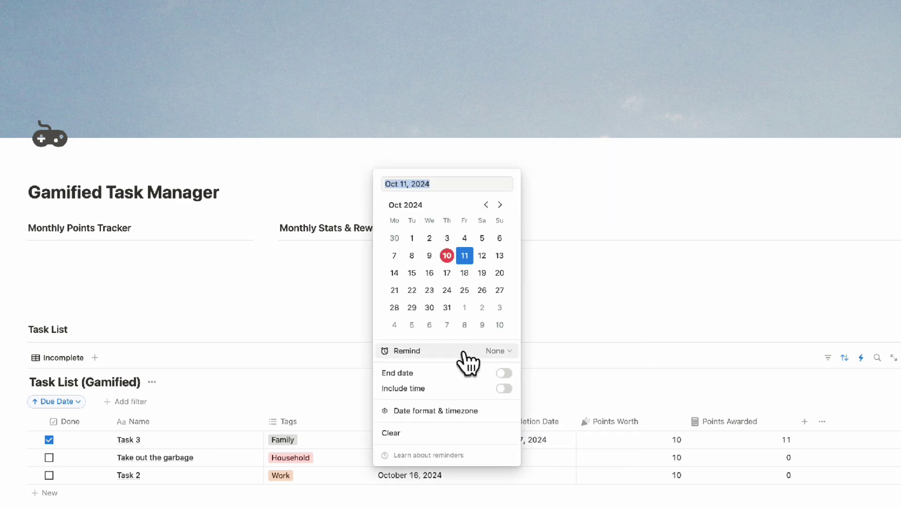
click(481, 433)
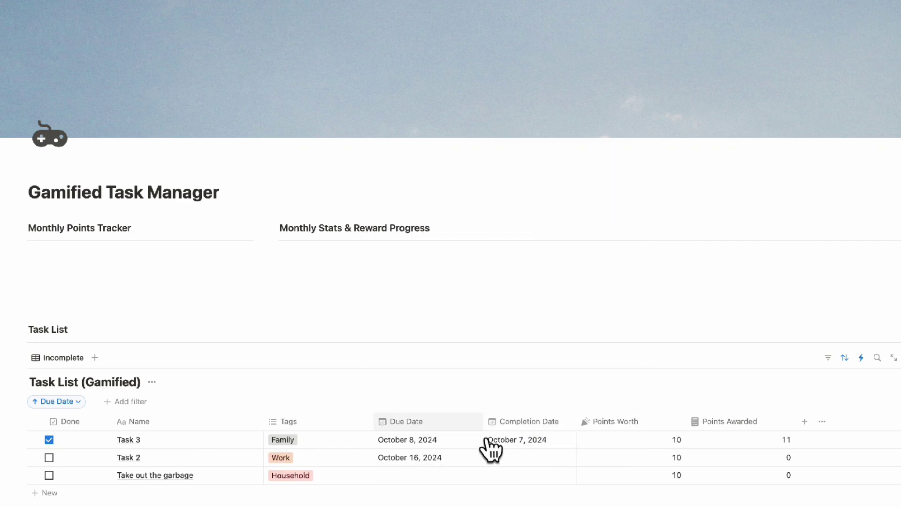
click(49, 475)
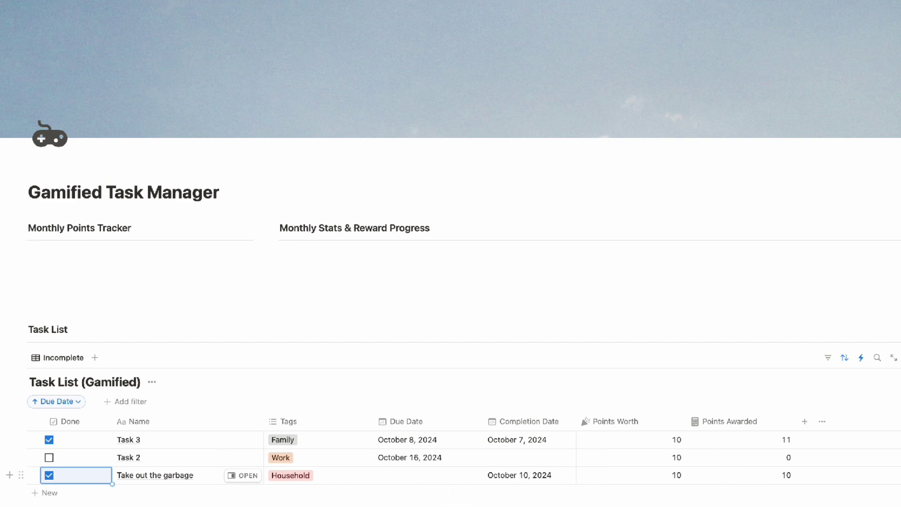
Step: Return Take out the garbage and Task 3 to not done, and filter the task list to Done unchecked
key(ctrl+z)
key(ctrl+z)
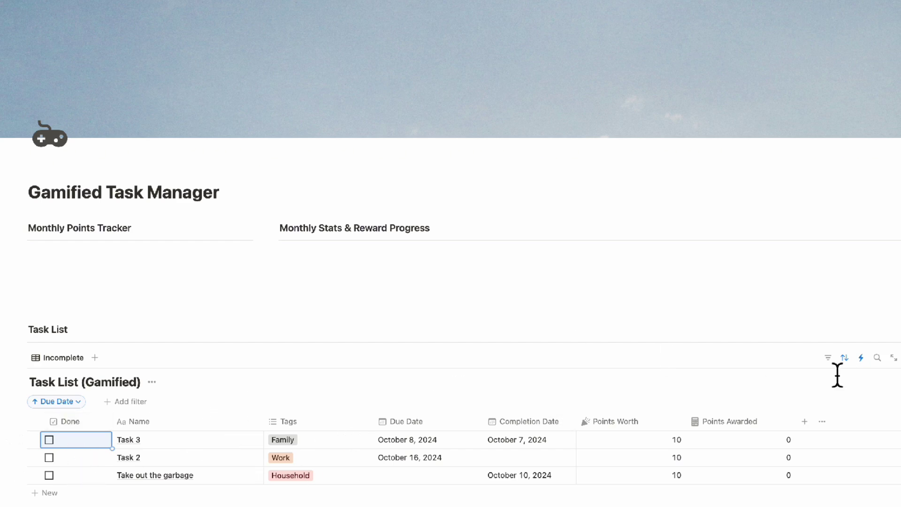
click(828, 359)
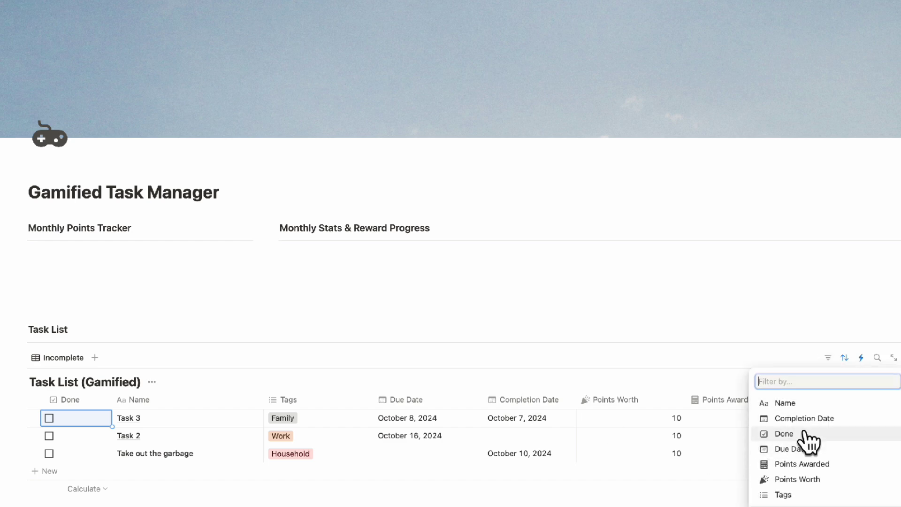
click(793, 434)
click(142, 437)
click(886, 401)
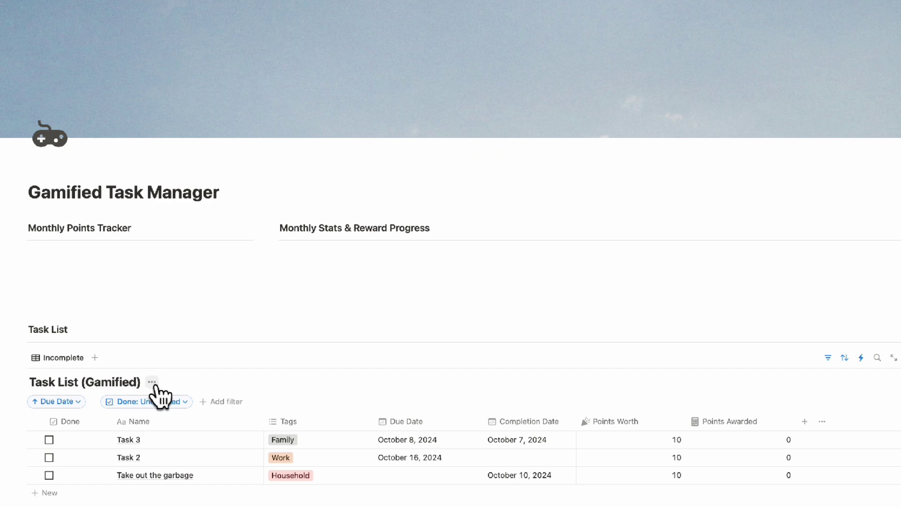
Step: Insert a new gallery database under Monthly Stats & Reward Progress and title it Monthly Stats
click(340, 259)
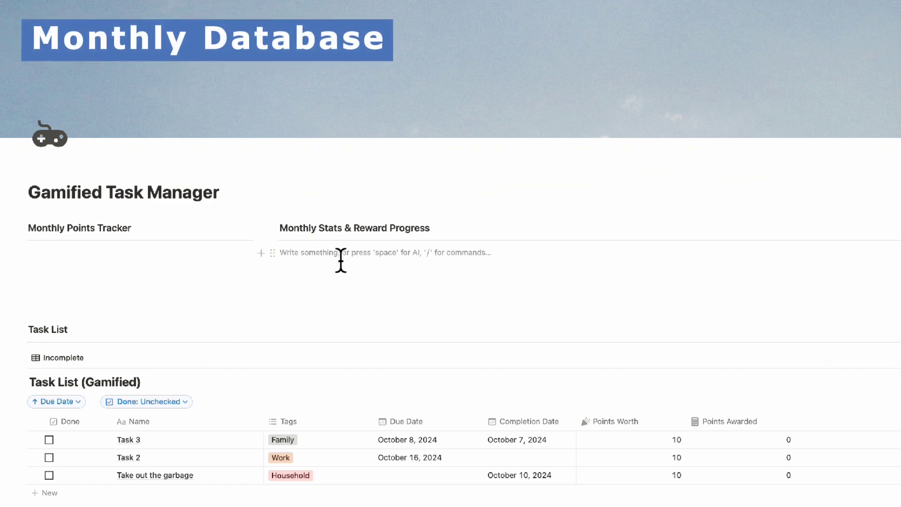
text(/gal)
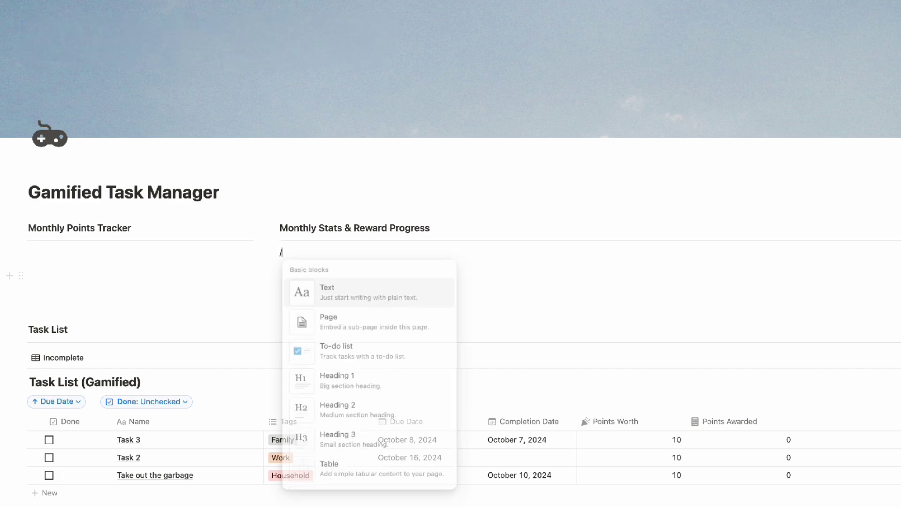
click(332, 298)
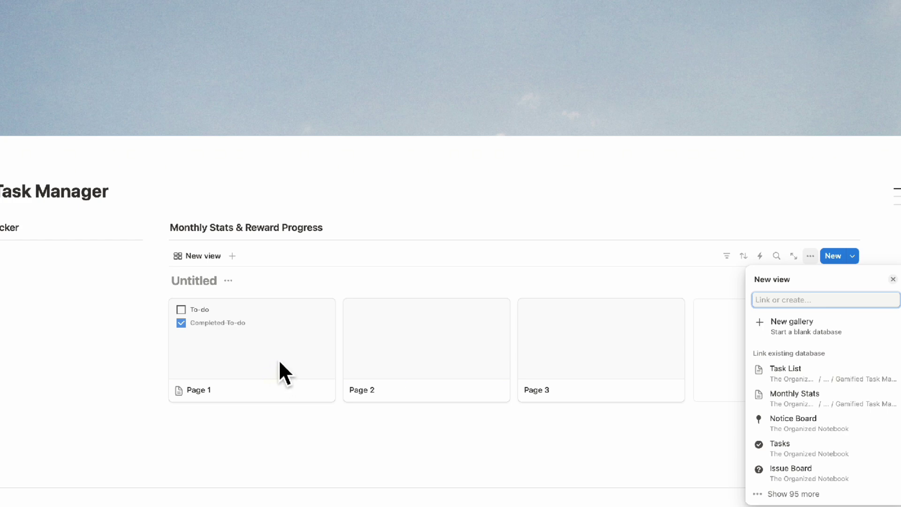
click(194, 287)
text(Mo)
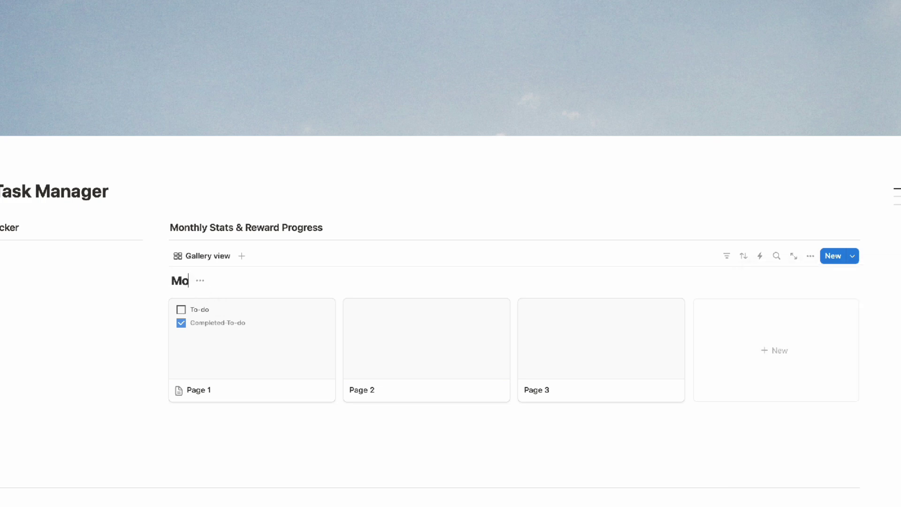
text(nthly Stats)
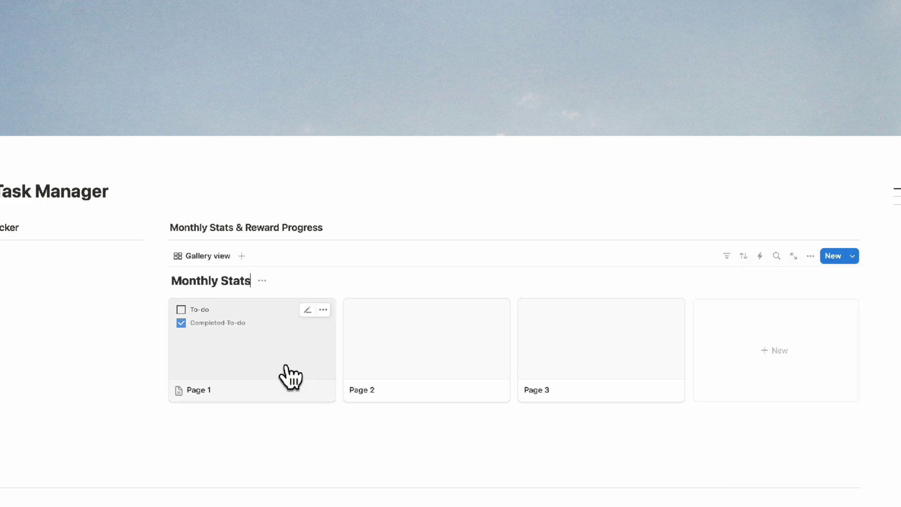
Step: Set the card preview of the Monthly Stats gallery to Page cover
click(810, 256)
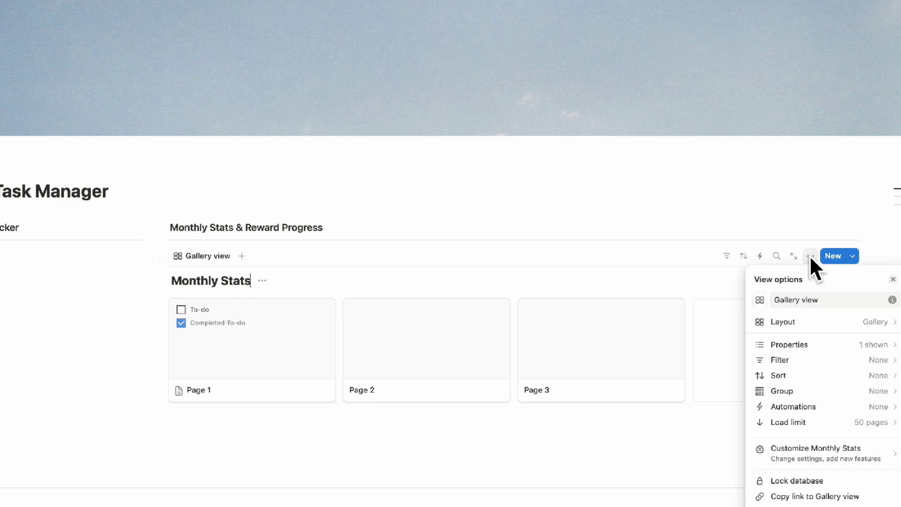
click(829, 324)
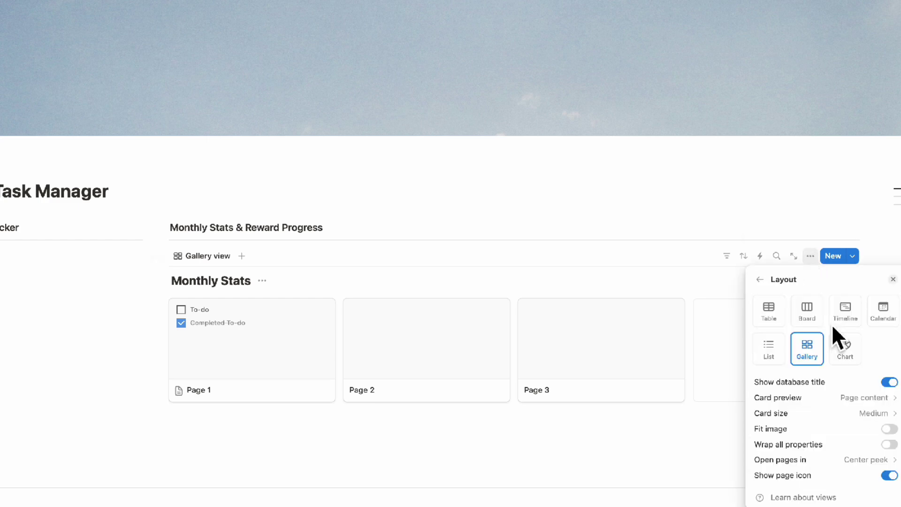
click(874, 400)
click(875, 428)
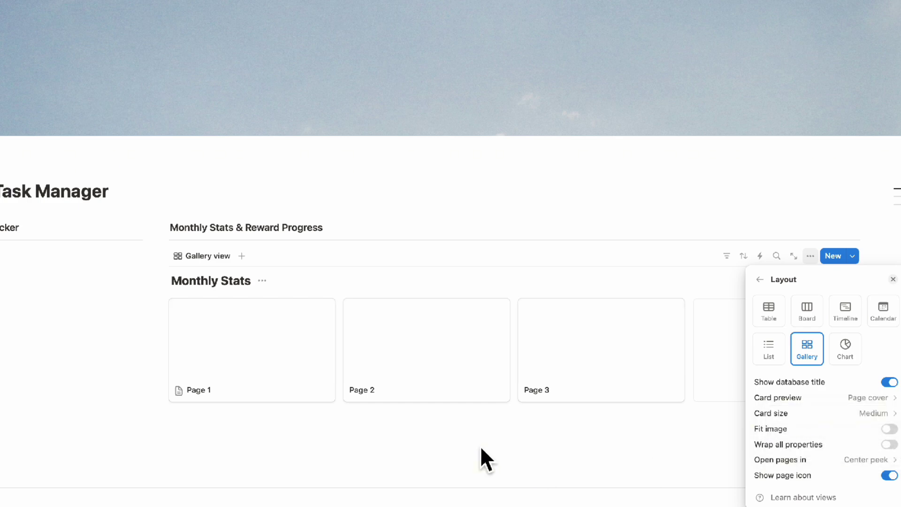
Step: Open Page 1 from the Monthly Stats gallery and add a cover to it
click(270, 382)
click(305, 377)
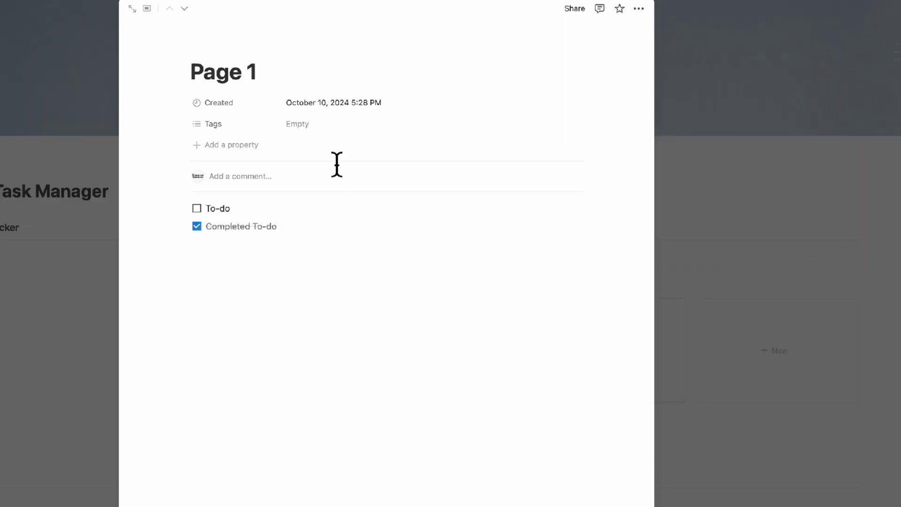
click(266, 44)
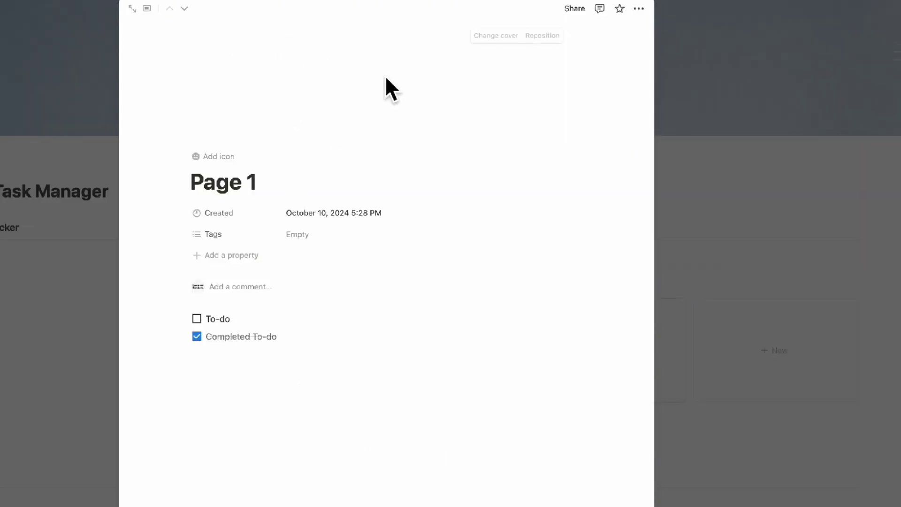
Step: Change the Page 1 cover to an image of an orange gift box with a red ribbon
click(486, 36)
click(484, 56)
text(gi)
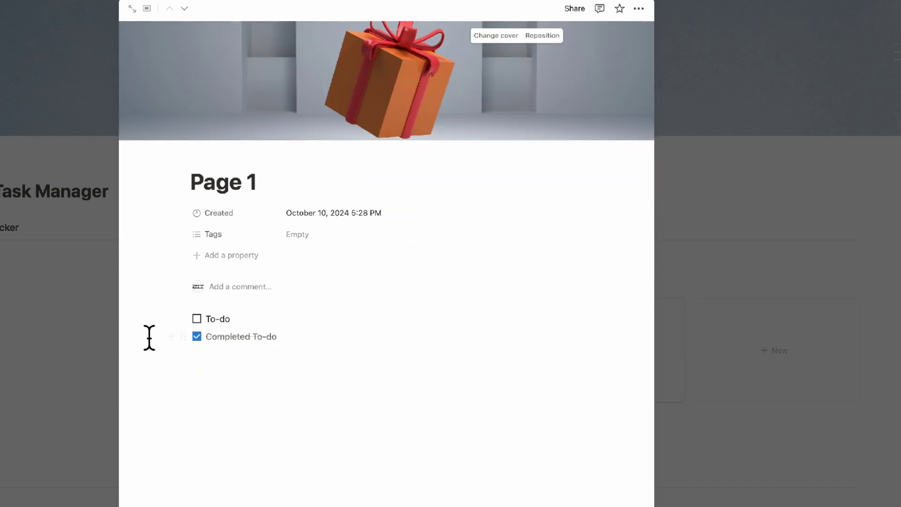
Step: Delete the two sample to-do items from the page body and rename the page October 2024
drag(149, 324, 279, 360)
key(BackSpace)
triple_click(230, 202)
key(BackSpace)
text(October 2024)
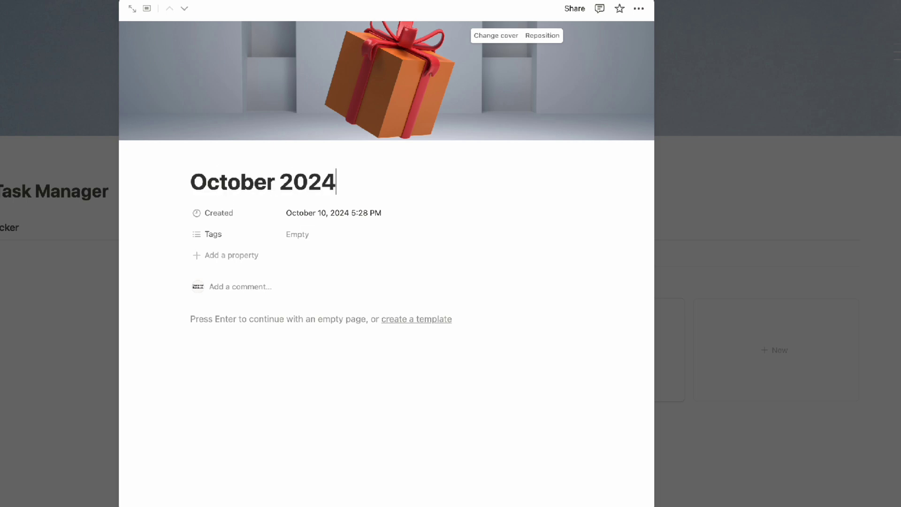
Step: Delete the Created and Tags properties from the Monthly Stats database
click(223, 213)
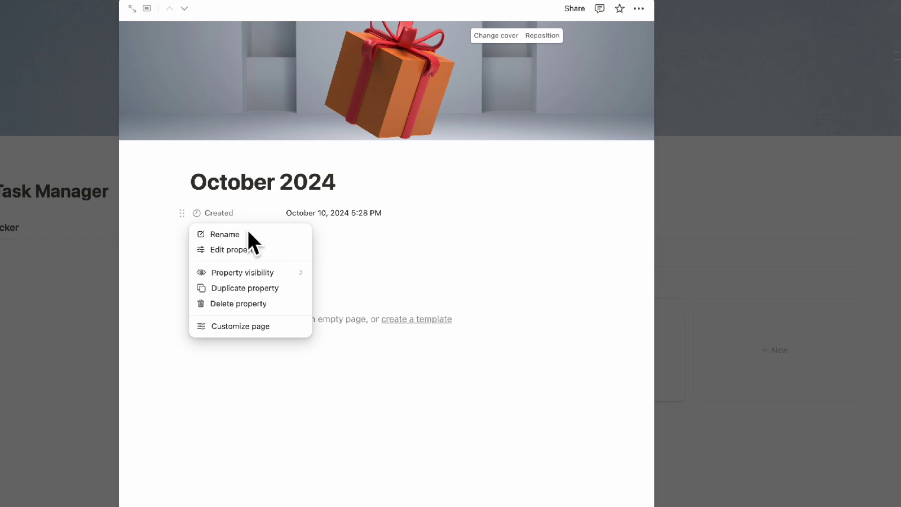
click(265, 304)
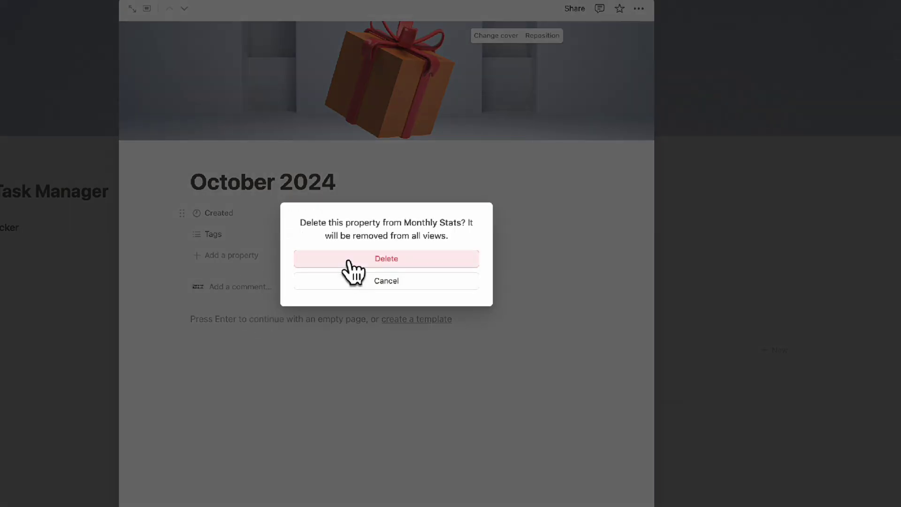
click(353, 259)
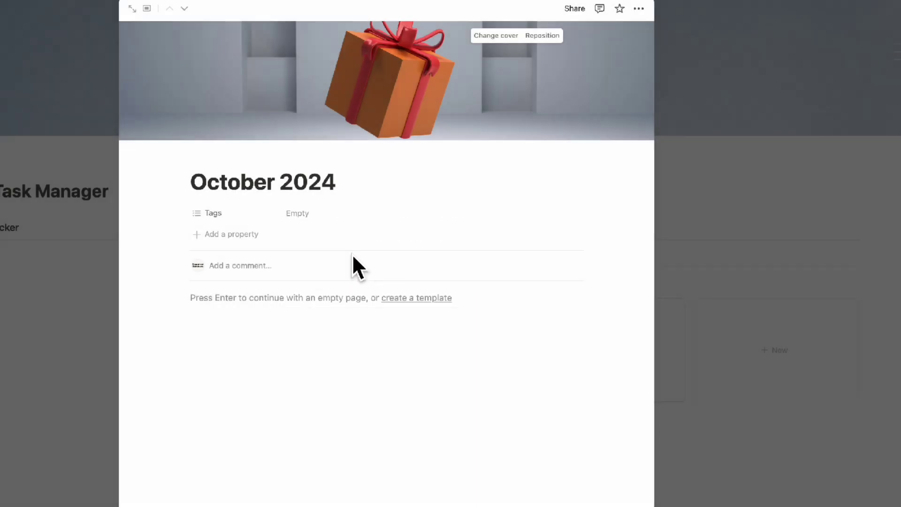
click(243, 216)
click(277, 304)
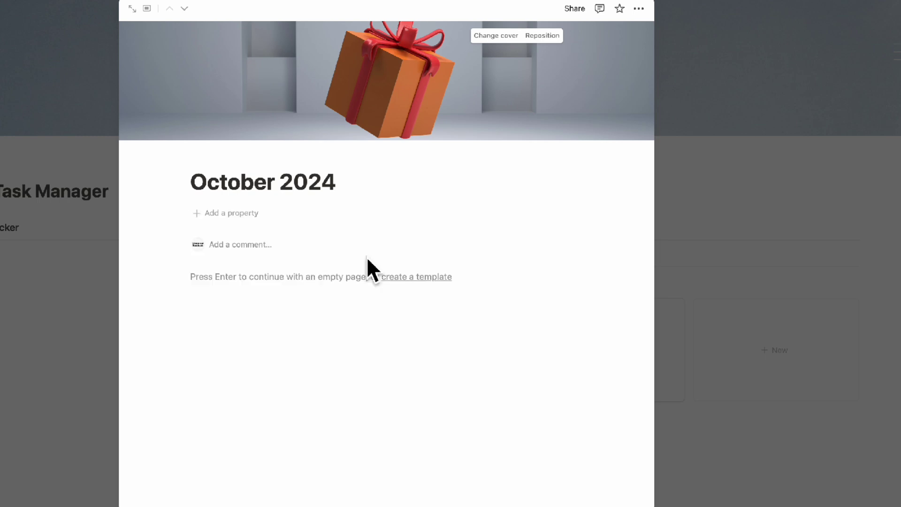
Step: Add a relation property linked to the Task List (Gamified) database, and show the relation on that database too
click(237, 215)
text(relation)
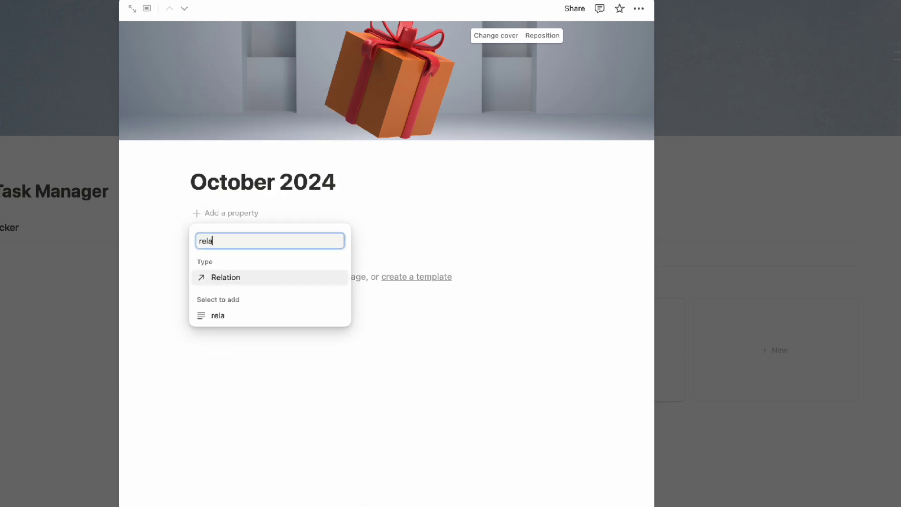
click(278, 277)
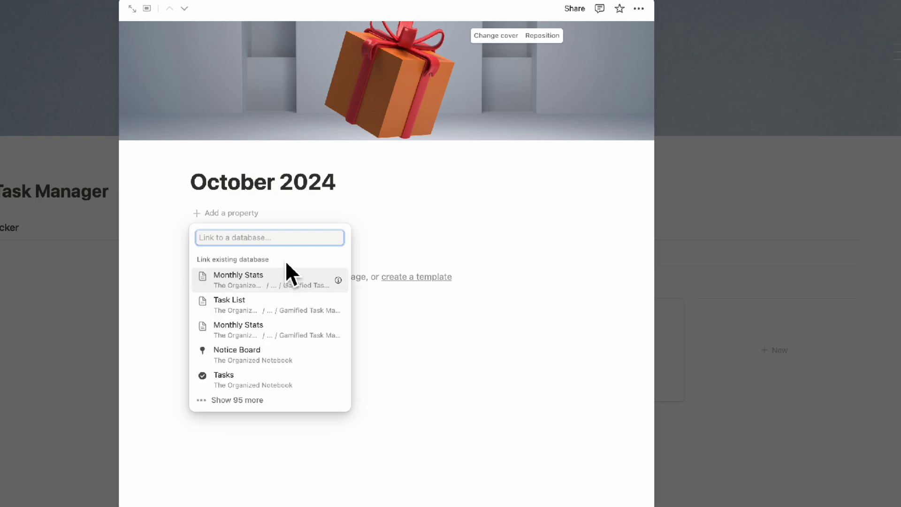
text(task list)
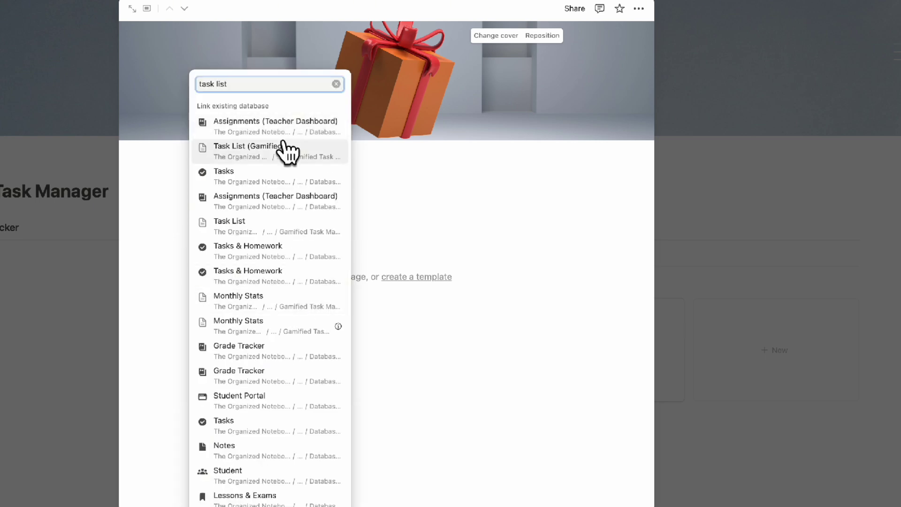
click(284, 142)
click(333, 288)
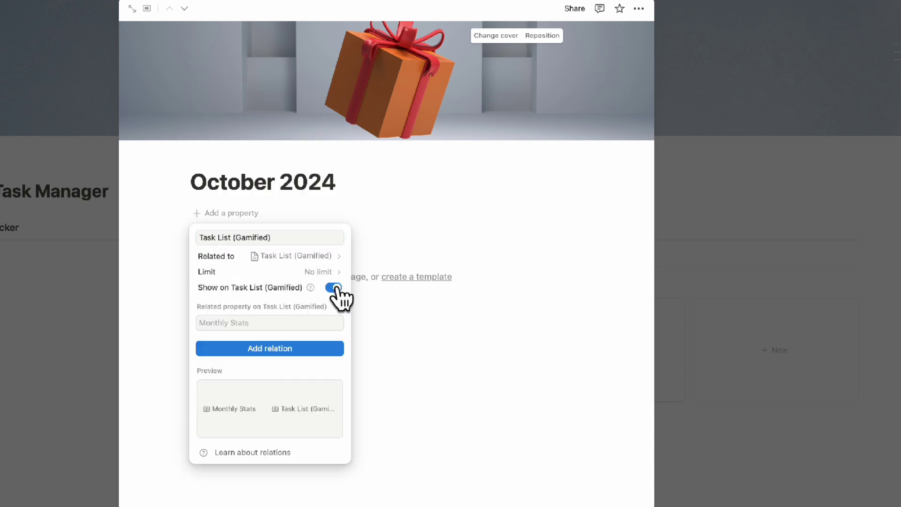
click(328, 351)
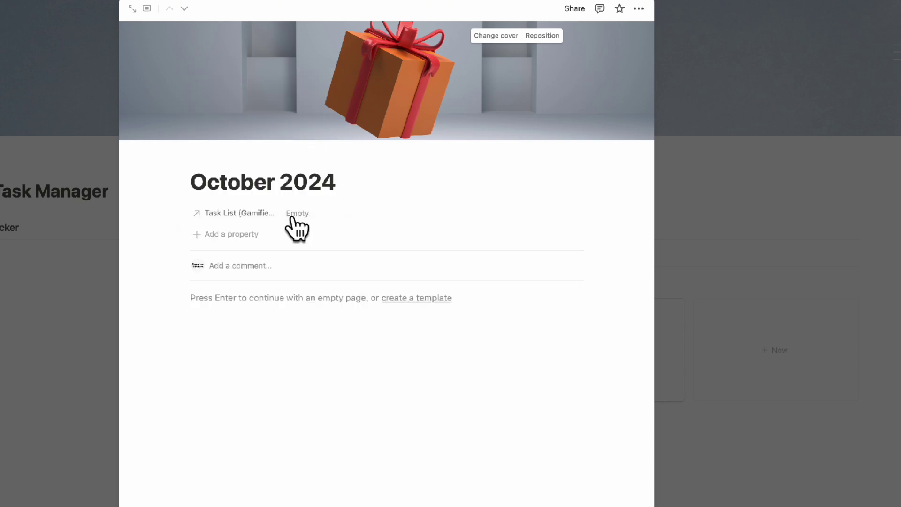
Step: Set the Task List (Gamified) relation to show as Minimal on the October 2024 page
click(236, 212)
mouse_move(252, 235)
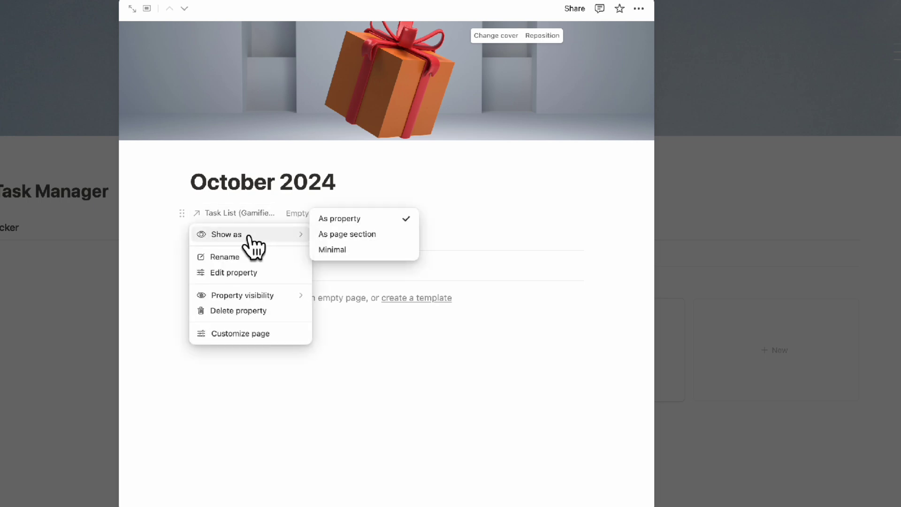
click(338, 250)
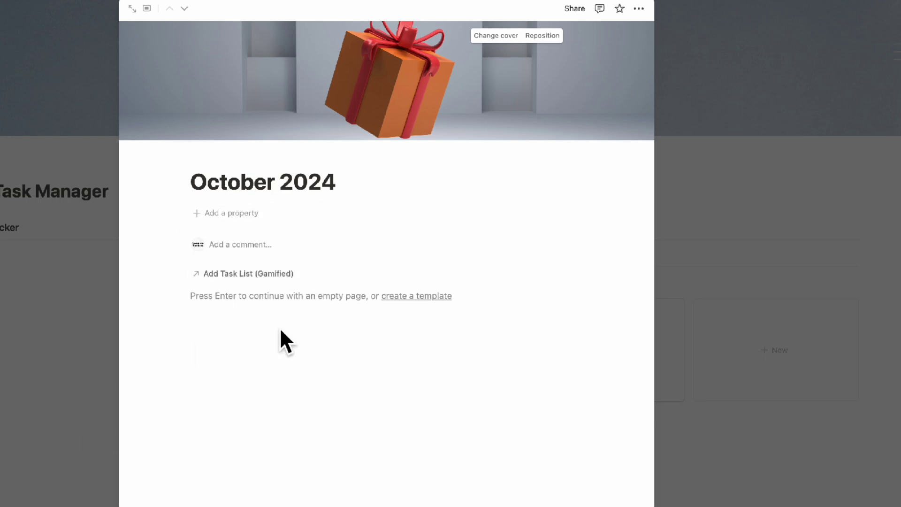
Step: Add a rollup property that calculates the Sum of Points Awarded through the Task List (Gamified) relation
click(239, 213)
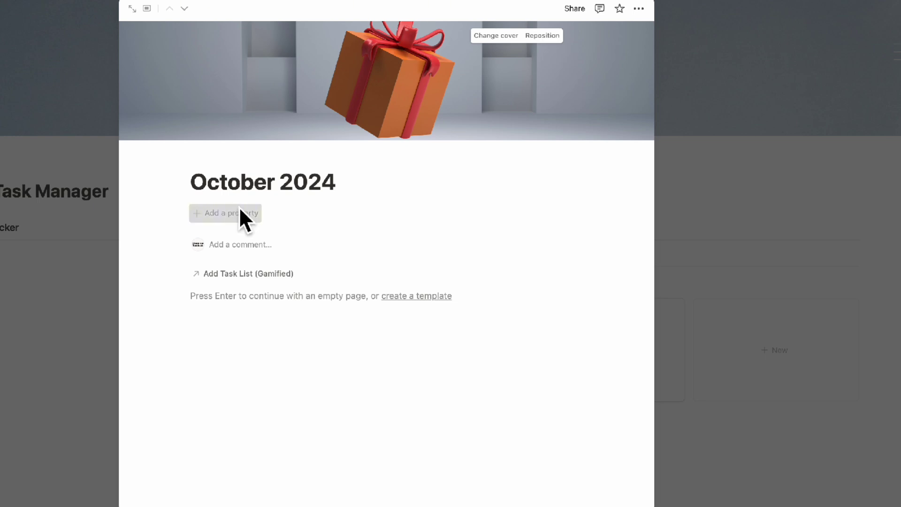
text(roll)
click(253, 275)
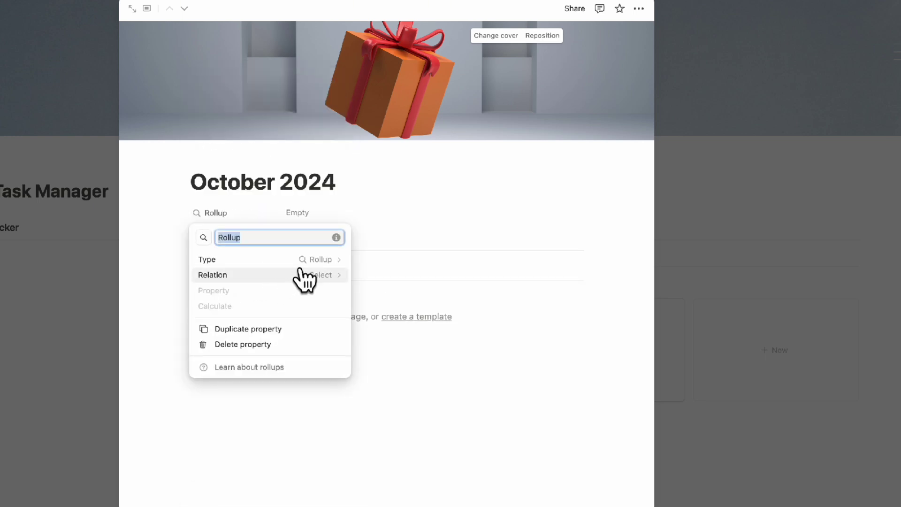
click(334, 276)
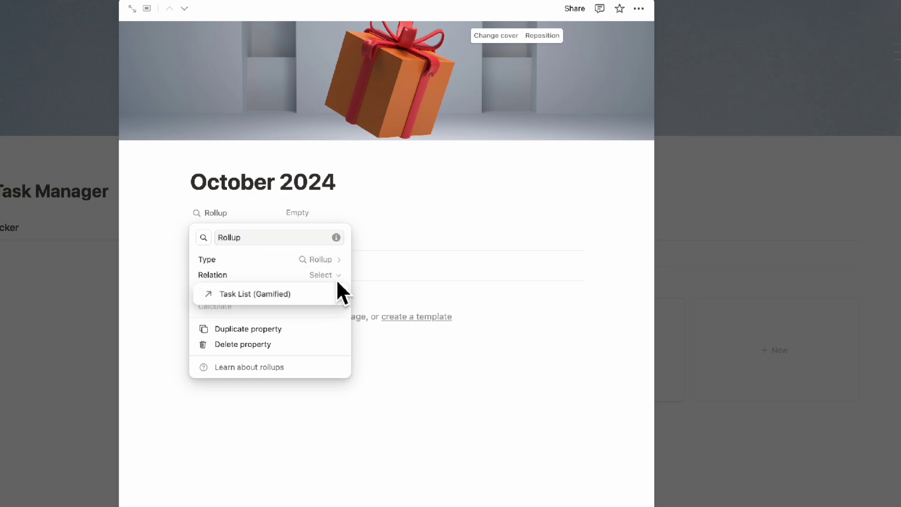
click(321, 294)
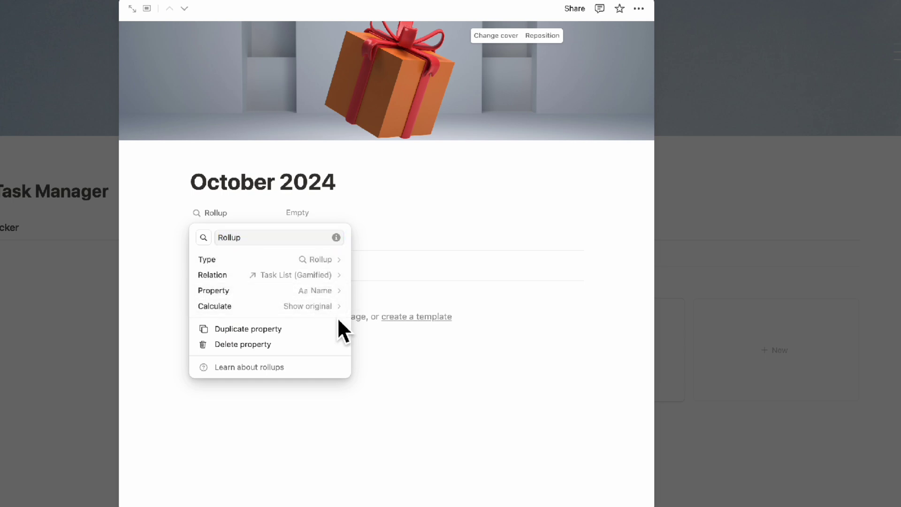
click(335, 293)
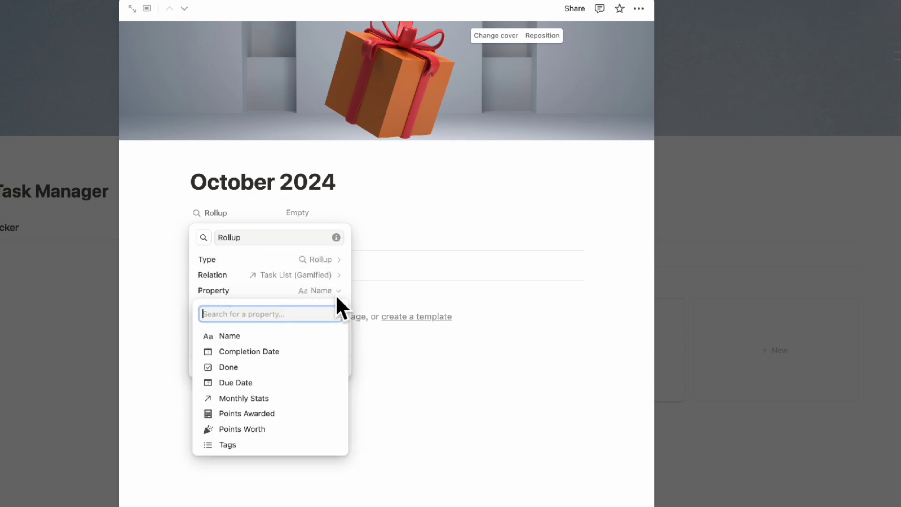
click(321, 418)
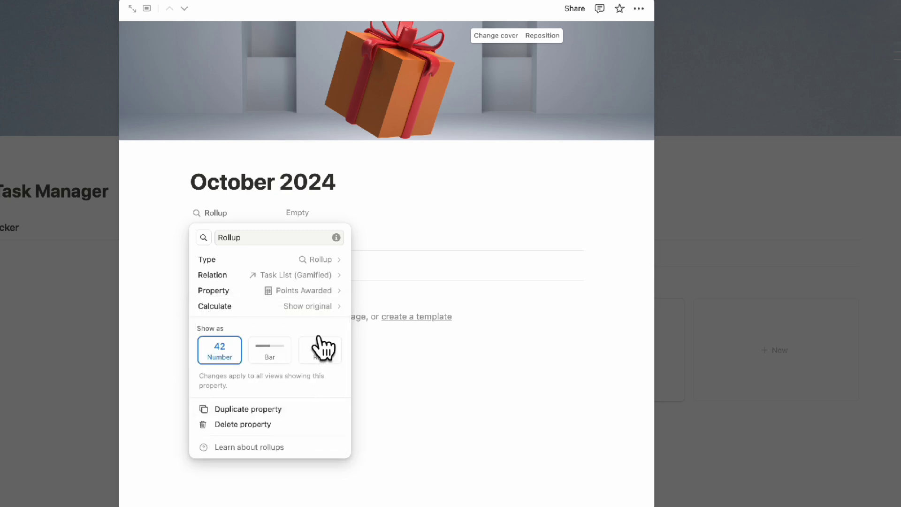
click(324, 308)
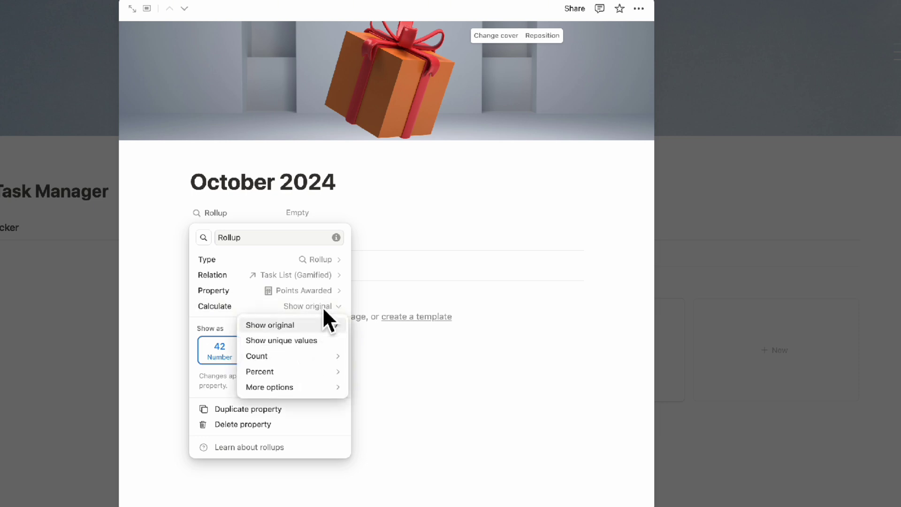
click(370, 249)
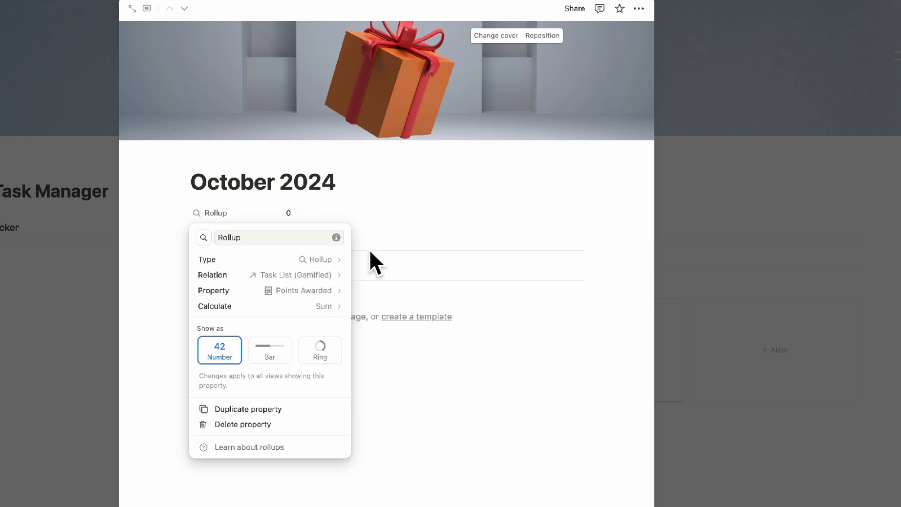
Step: Rename the rollup property Total Points
click(301, 210)
click(230, 213)
click(248, 234)
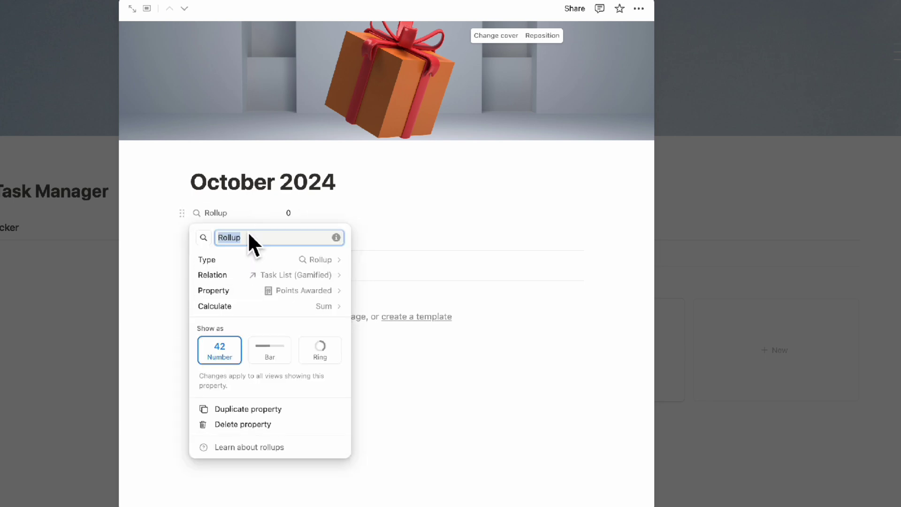
text(Total Points)
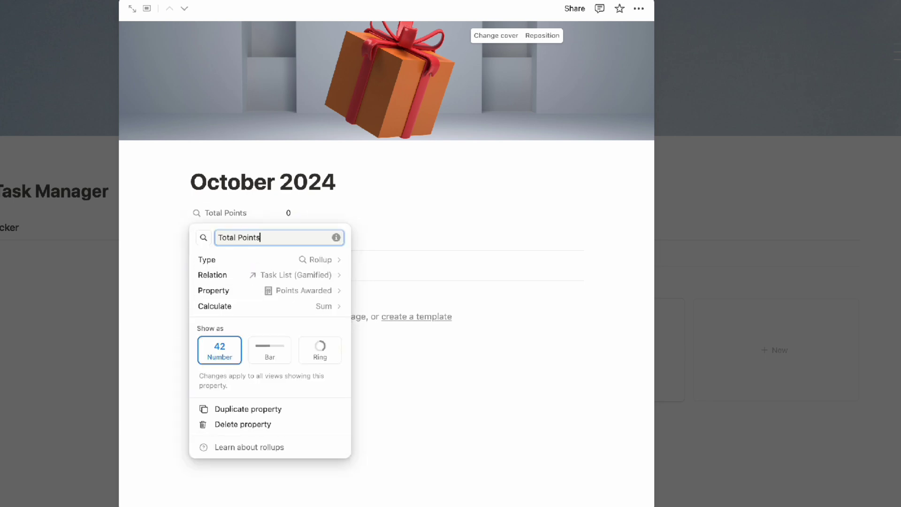
click(347, 206)
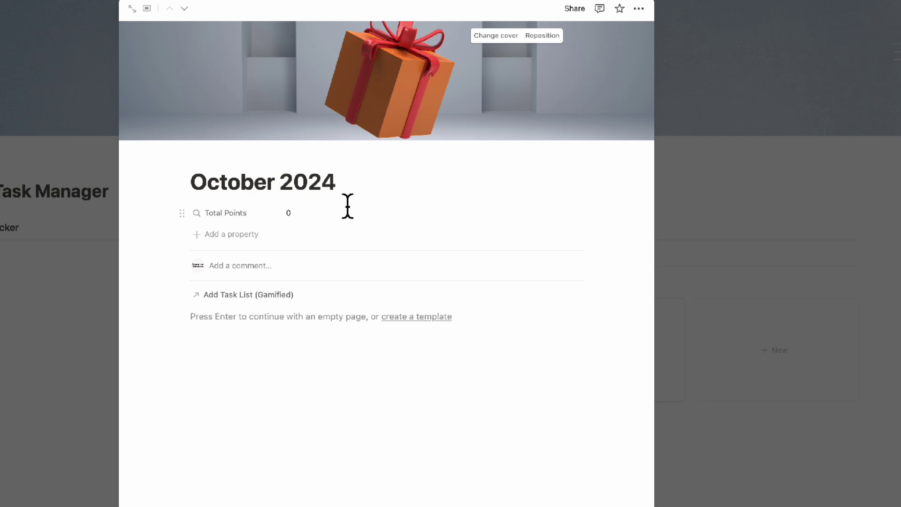
Step: Add a number property named Goal Points to the October 2024 page
click(244, 238)
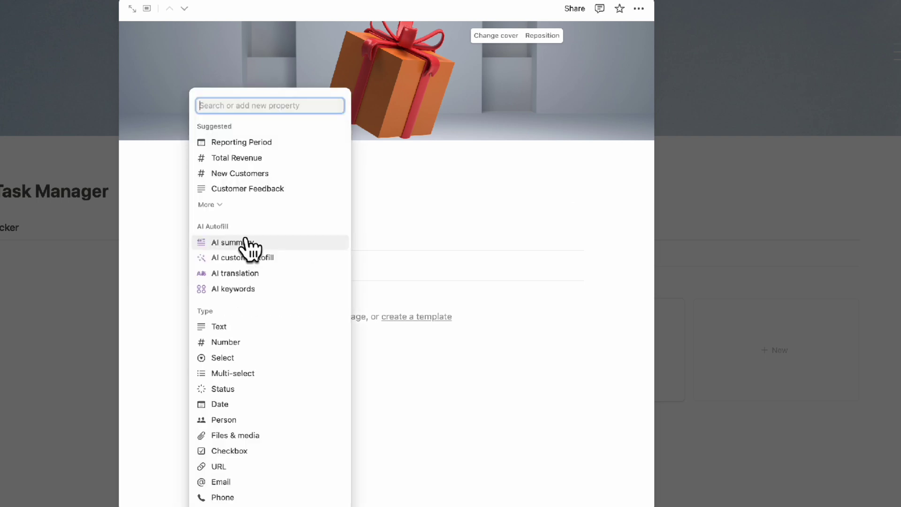
text(num)
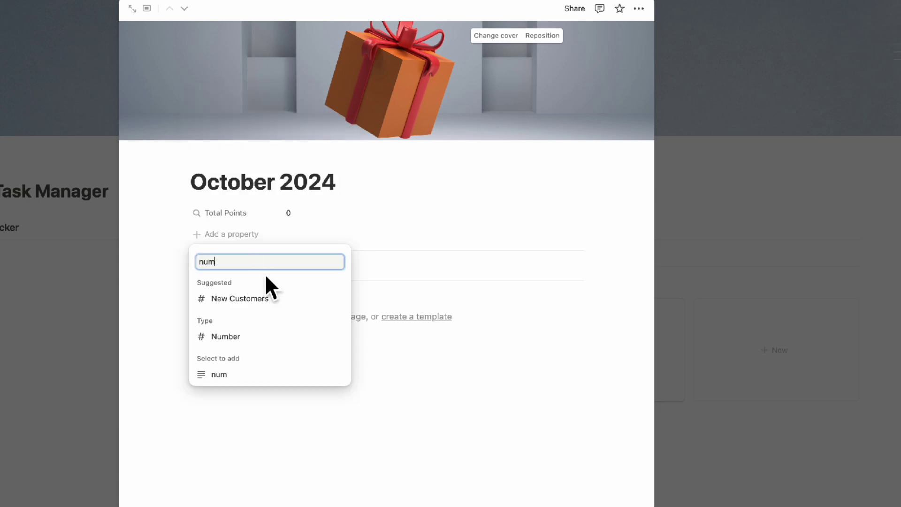
click(262, 335)
text(Goal Points)
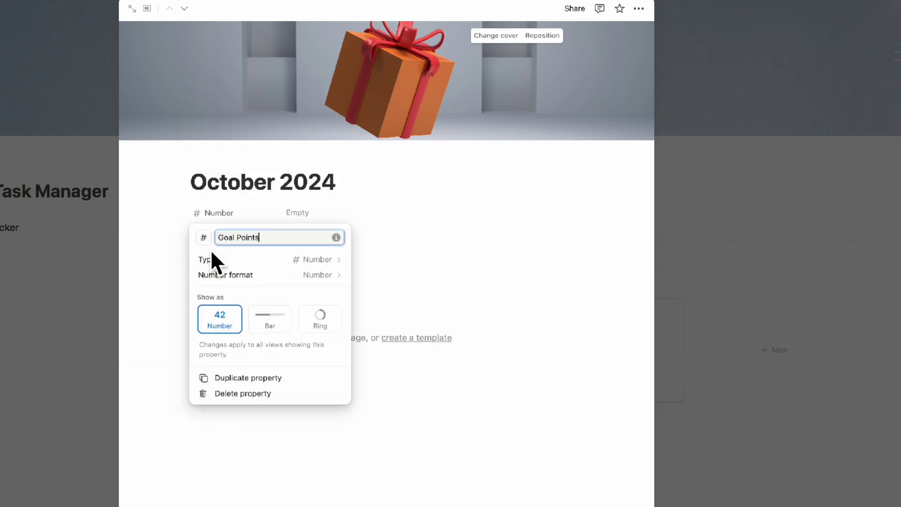
key(Return)
Step: Give the Goal Points property a target icon and set its value to 200
click(204, 238)
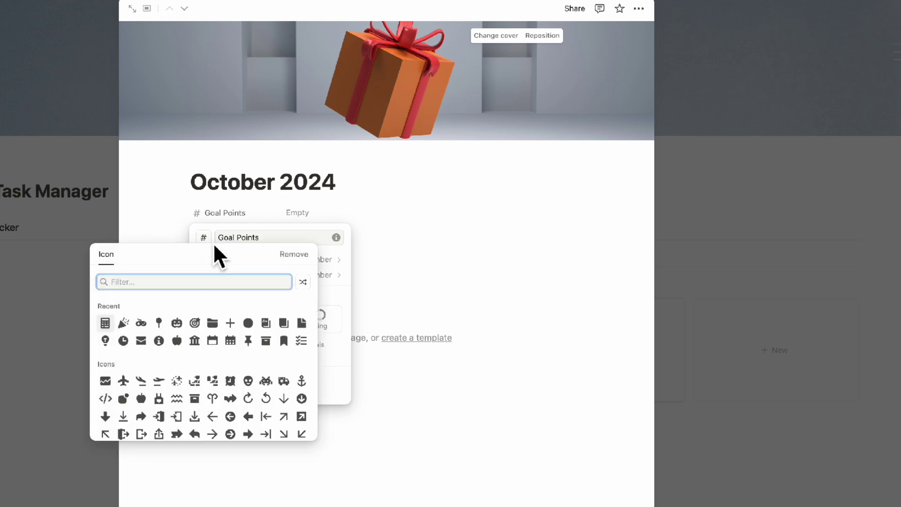
click(194, 323)
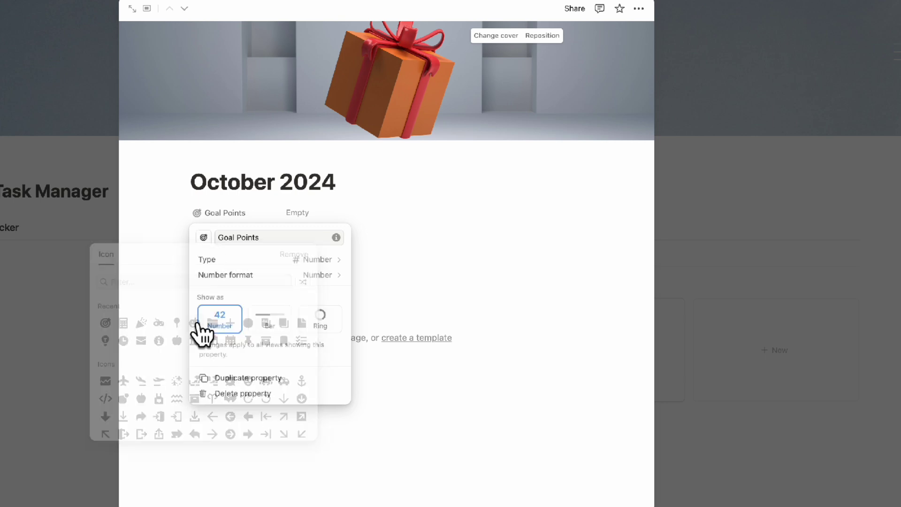
click(392, 221)
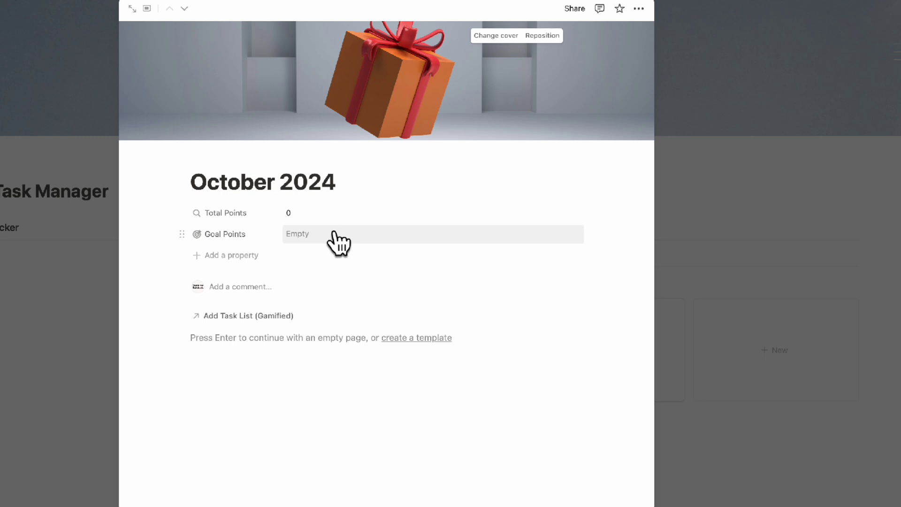
click(335, 235)
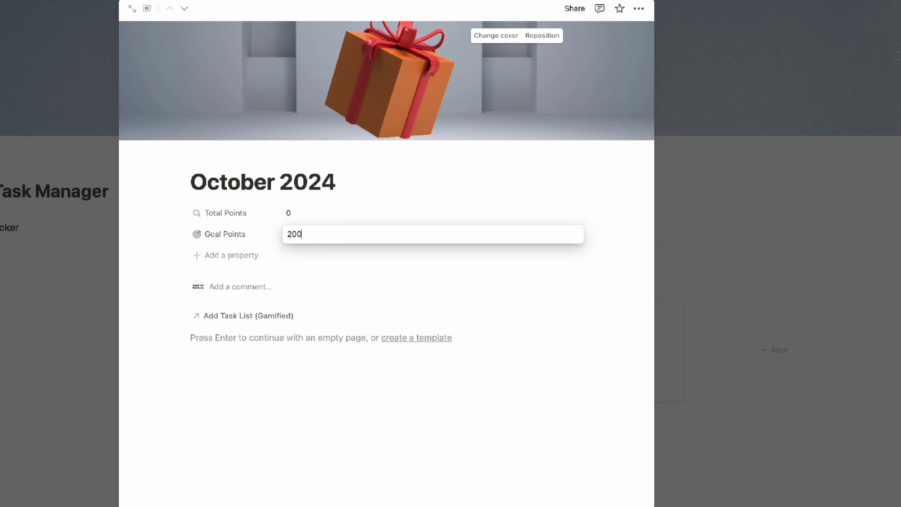
key(Return)
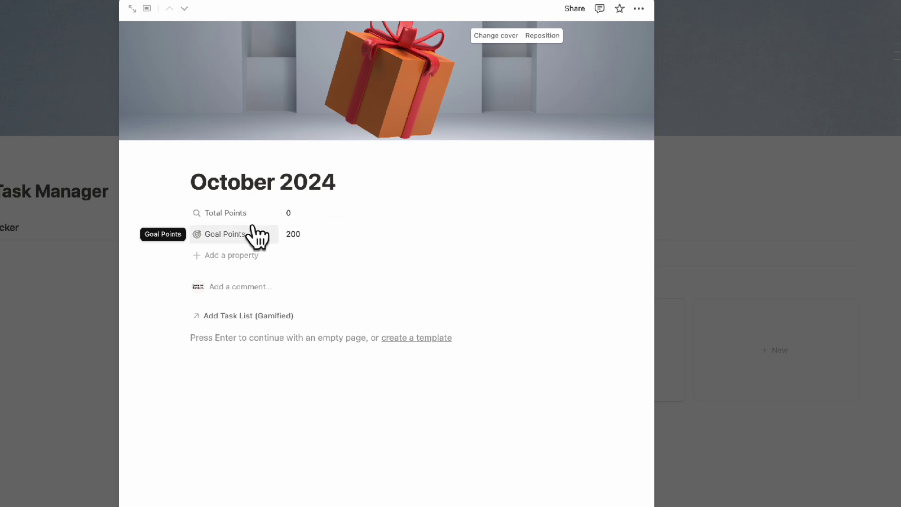
Step: Add a formula property named Progress to the October 2024 page
click(249, 257)
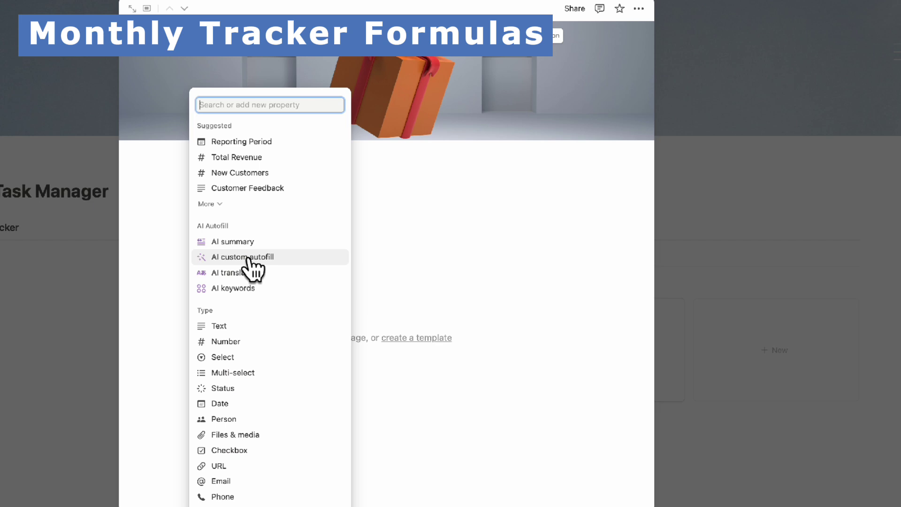
text(formu)
click(266, 319)
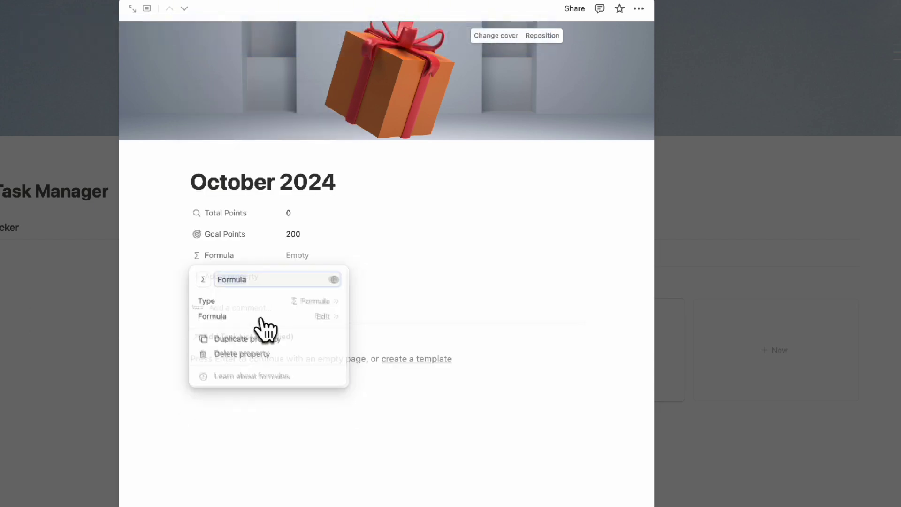
text(Progress)
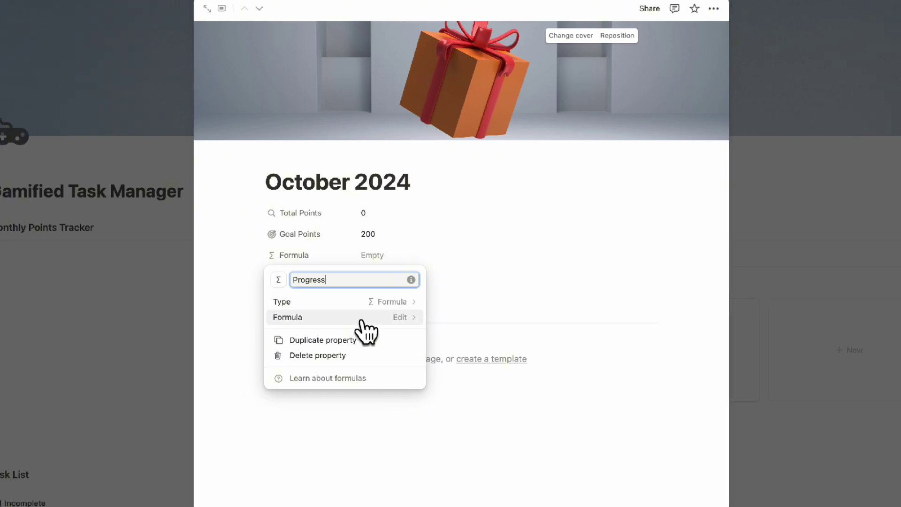
Step: Set the Progress formula to round(Total Points/Goal Points*100)/100 and save it
click(287, 318)
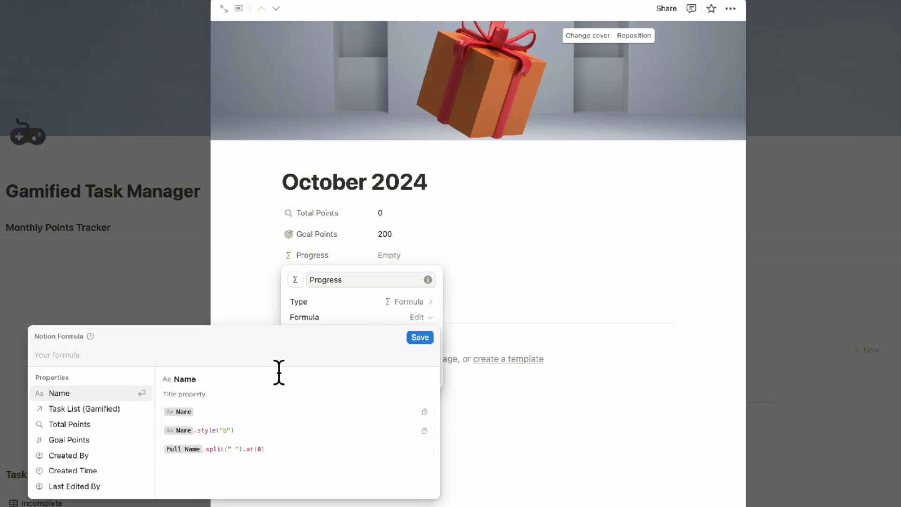
text(Total)
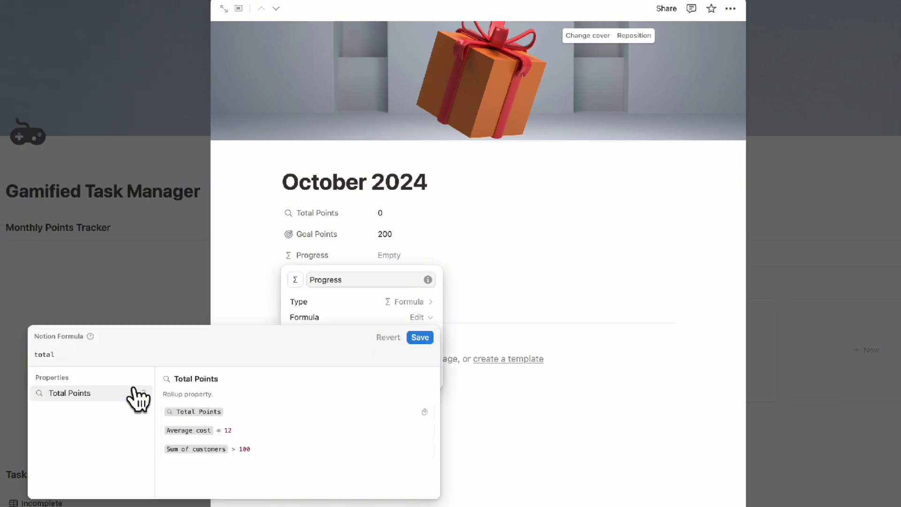
click(102, 421)
text(/goa)
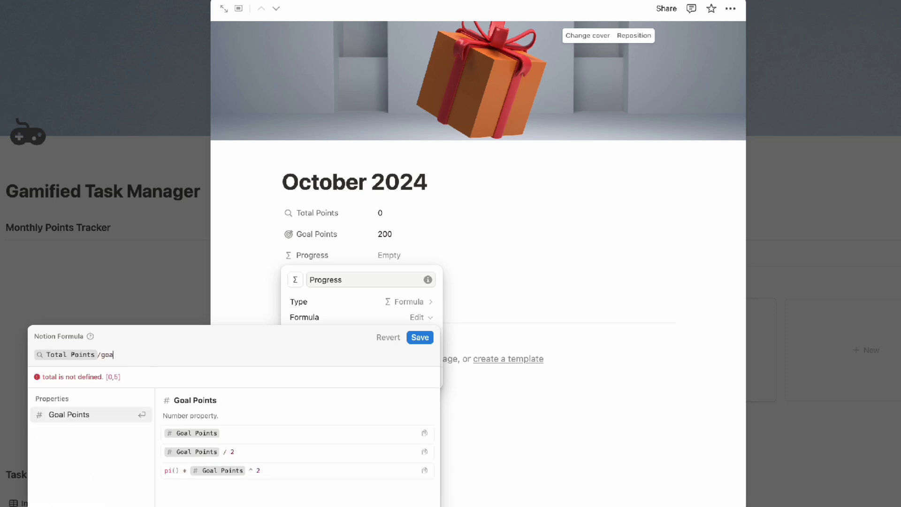
click(78, 421)
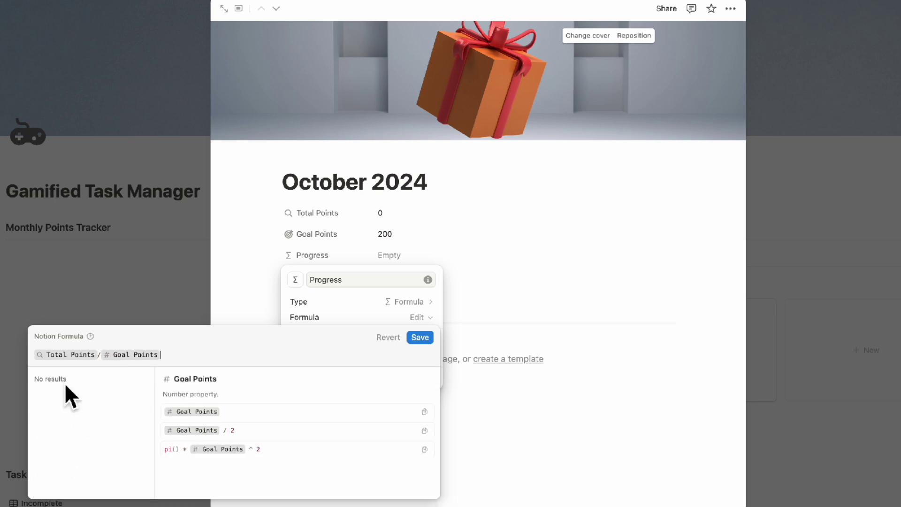
click(35, 356)
text(round()
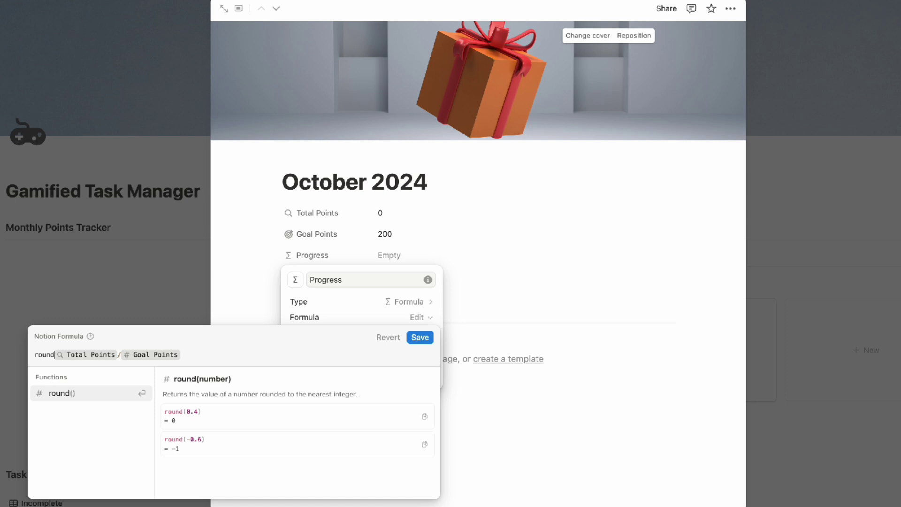
click(231, 360)
text(*100)/100)
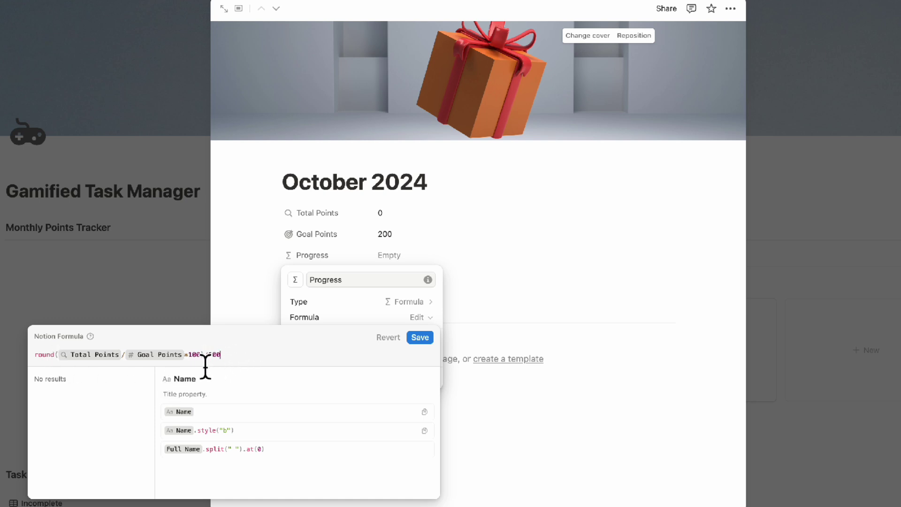
click(421, 338)
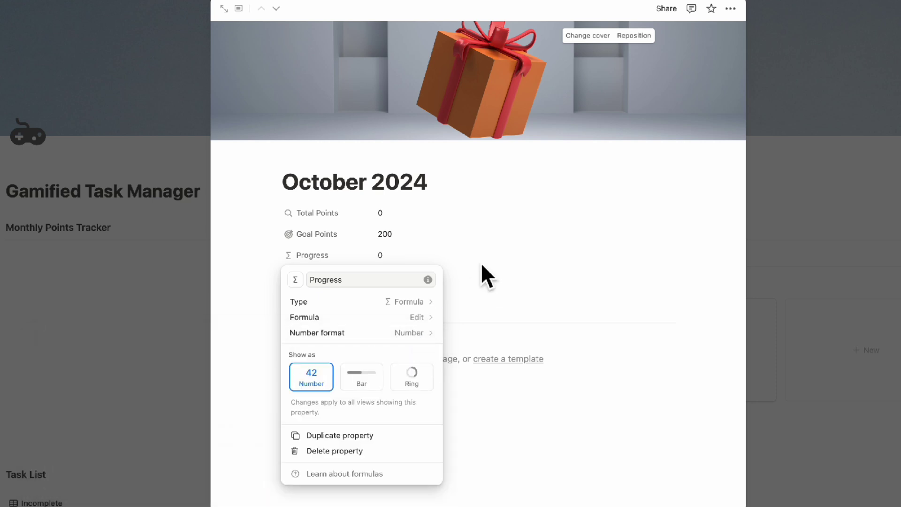
Step: Show the Progress property as a bar and set its number format to Percent
click(367, 377)
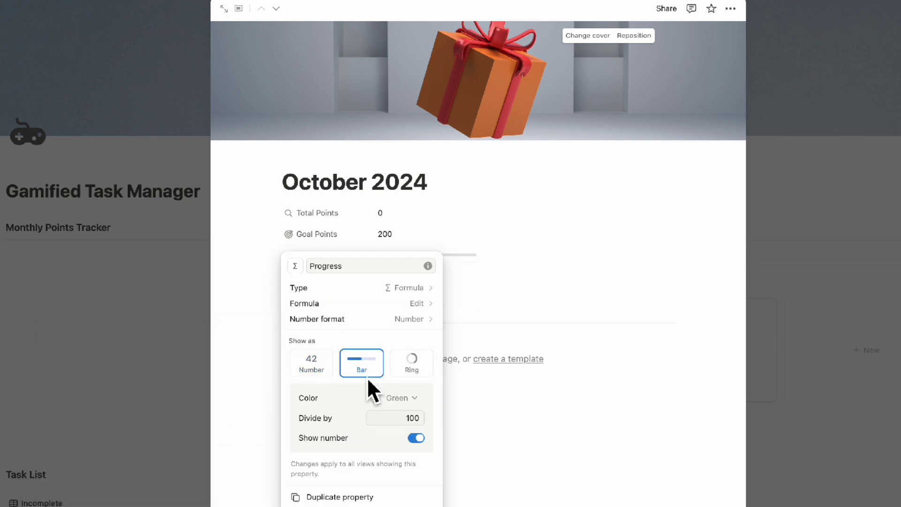
click(408, 328)
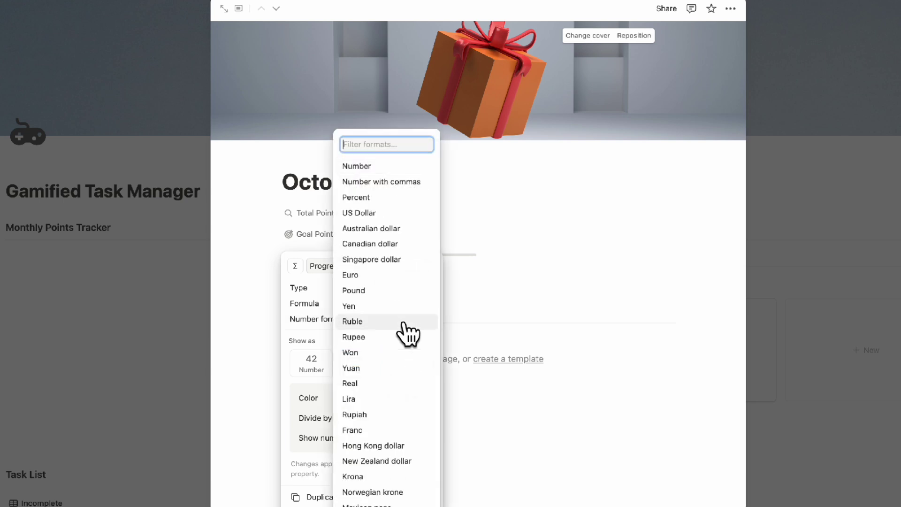
click(402, 205)
click(483, 257)
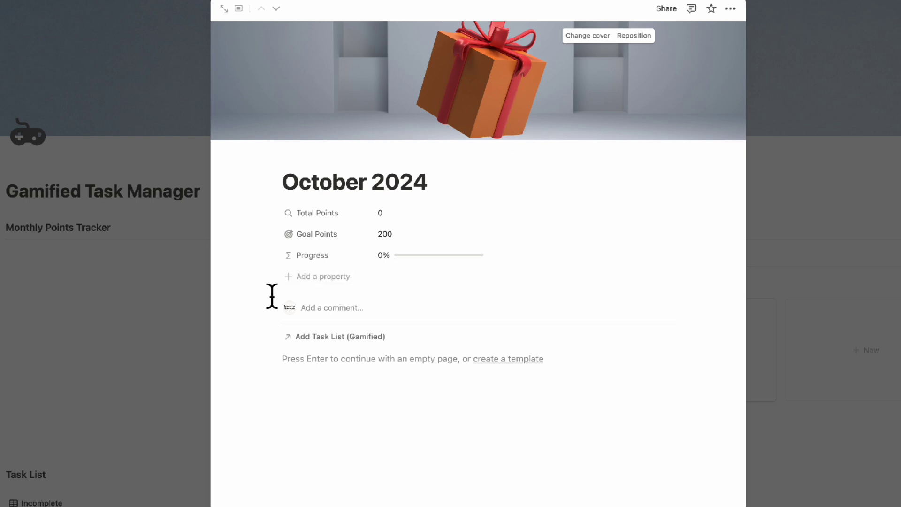
Step: Add another formula property to the October 2024 page
click(333, 276)
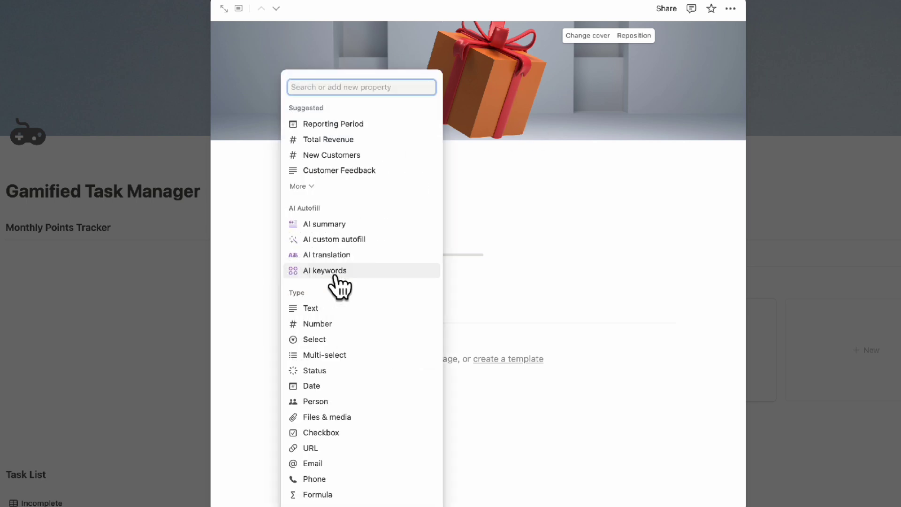
text(for)
key(Return)
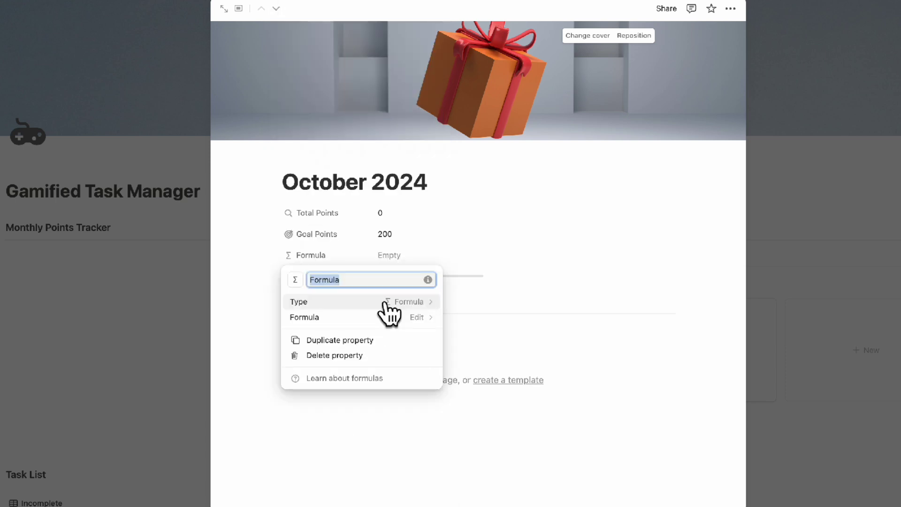
Step: Start the new property's formula with if (Progress >= 1, style("UNLOCKED", "green", "b"), as condition and true result
click(388, 316)
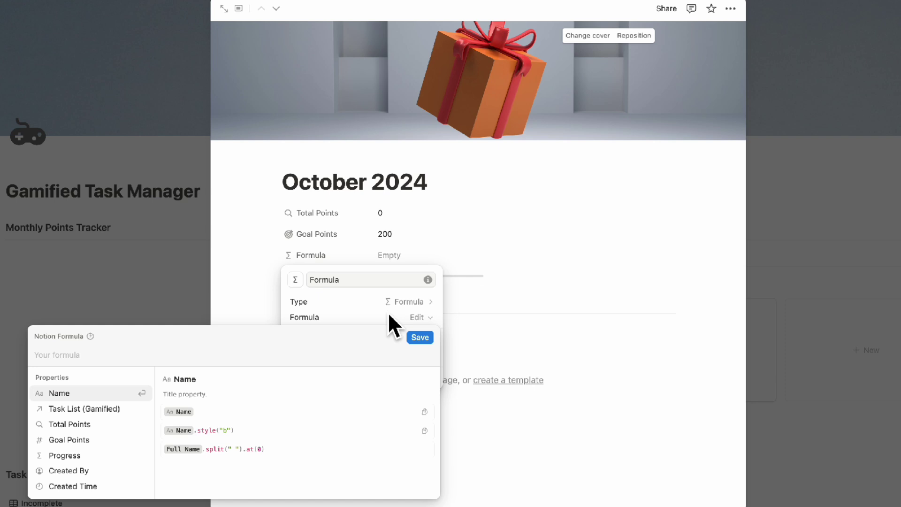
text(if (pro)
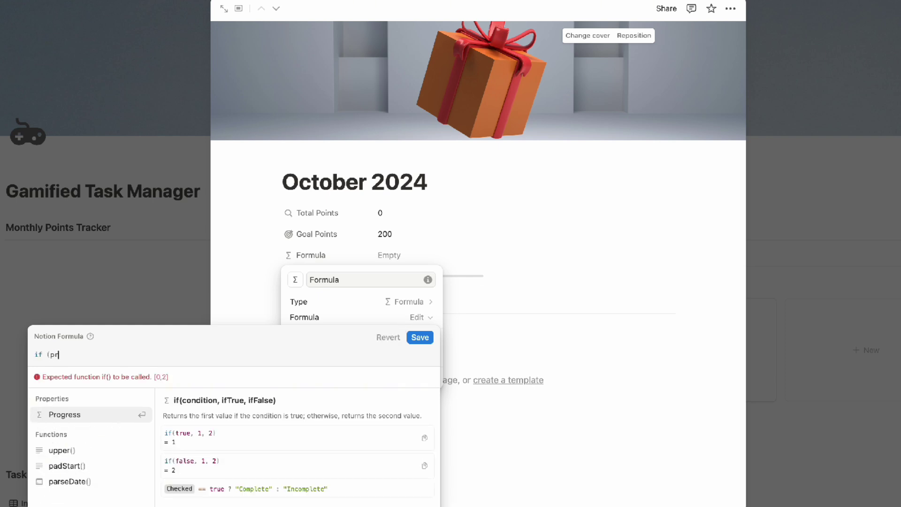
click(81, 415)
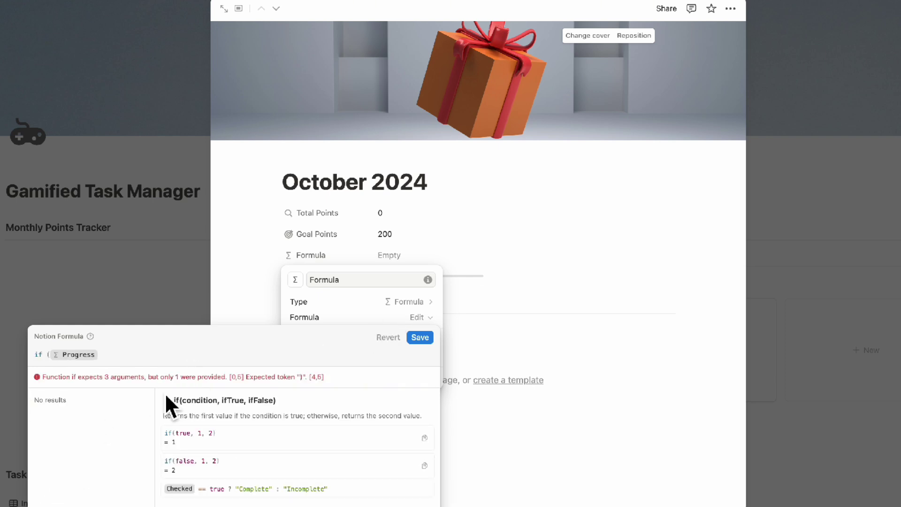
text(>=)
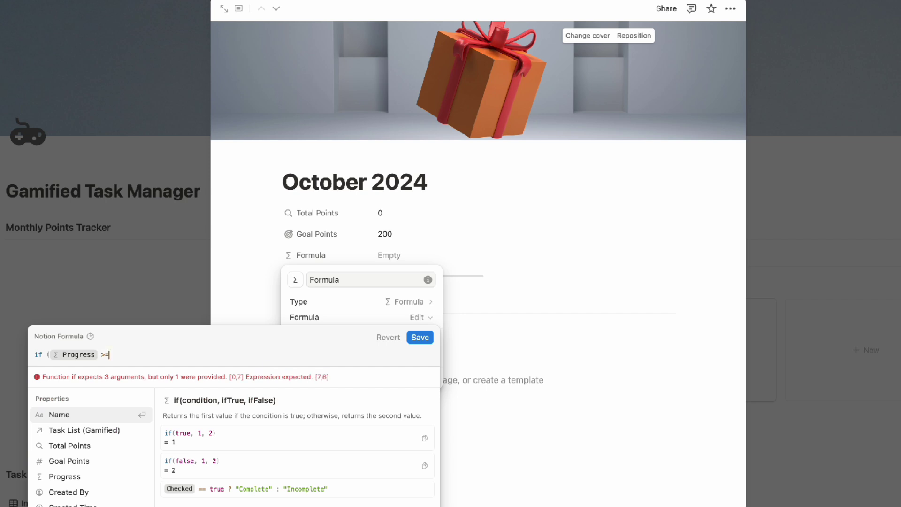
text( 1)
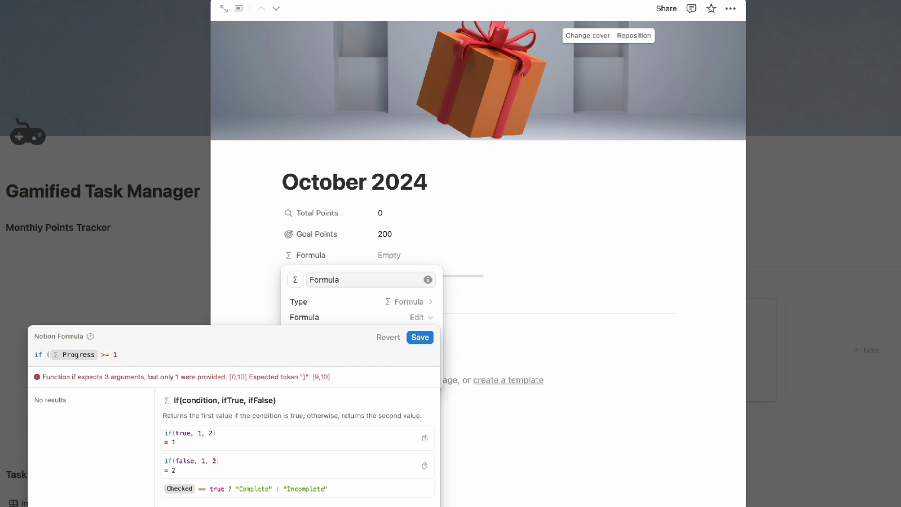
text(, style()
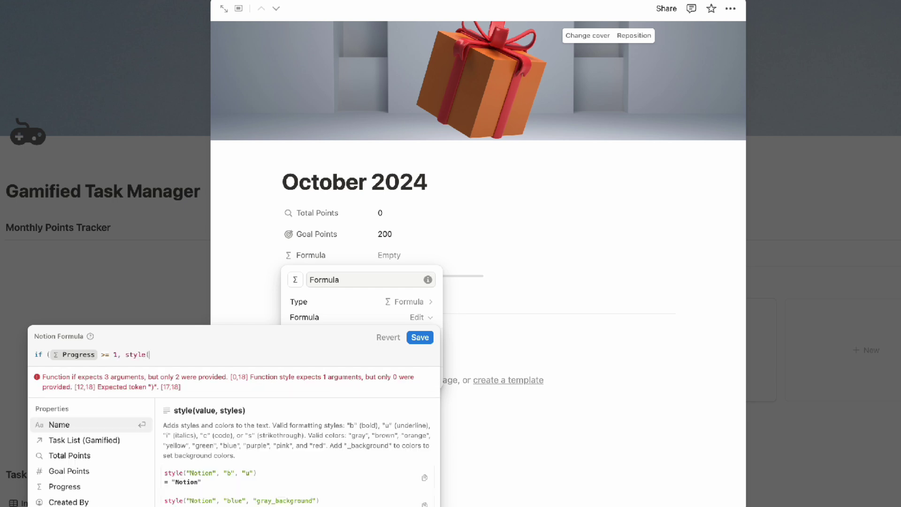
text("")
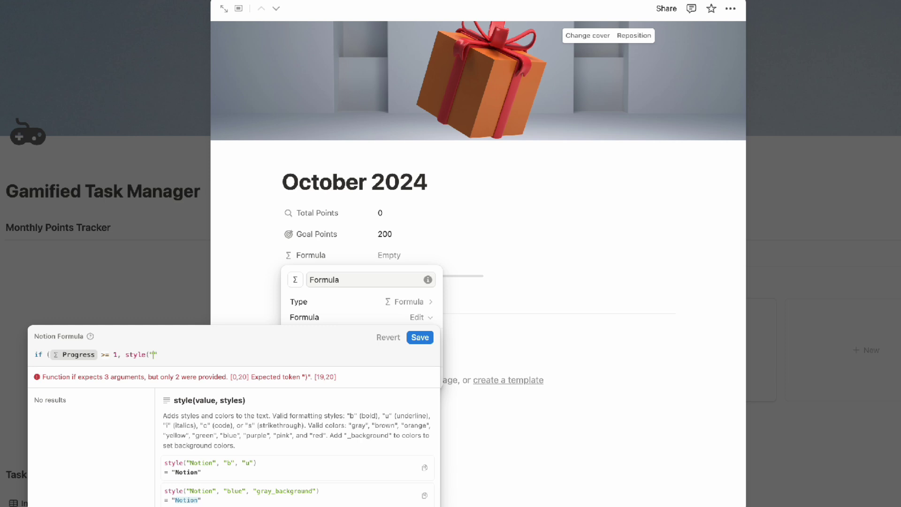
text(UNLOCKED", )
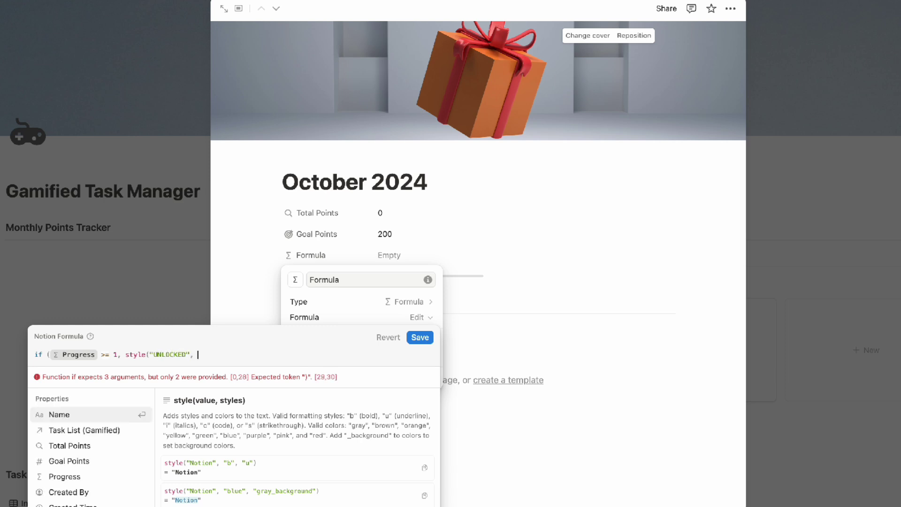
text("green", ")
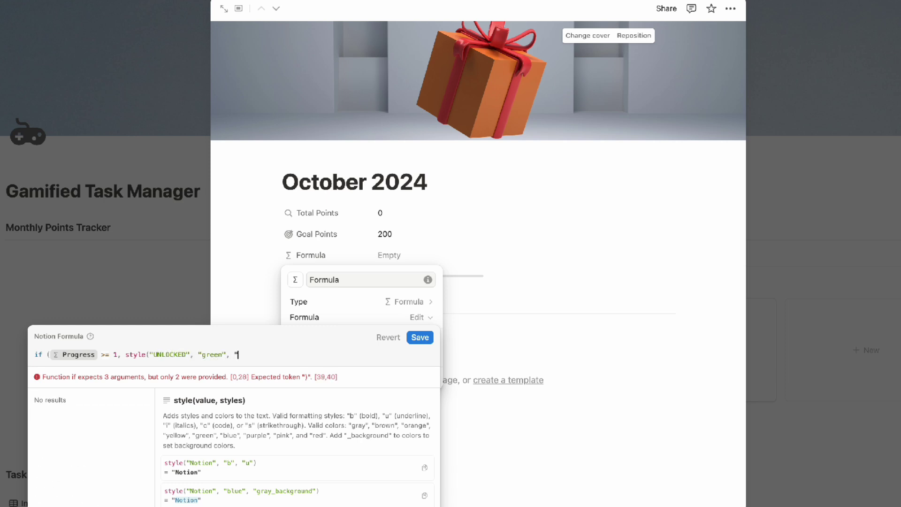
text(b"),)
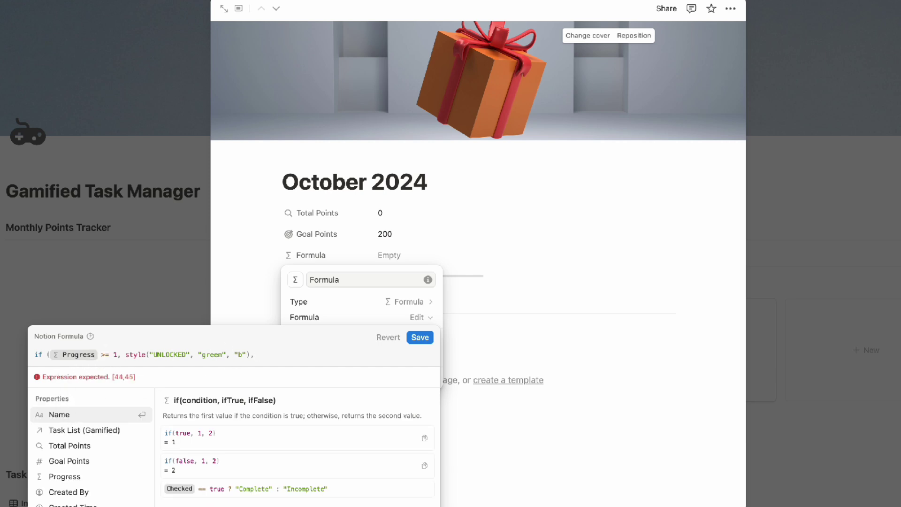
Step: Complete the if formula with the false result style("LOCKED", "red", "b") and save it
text( style)
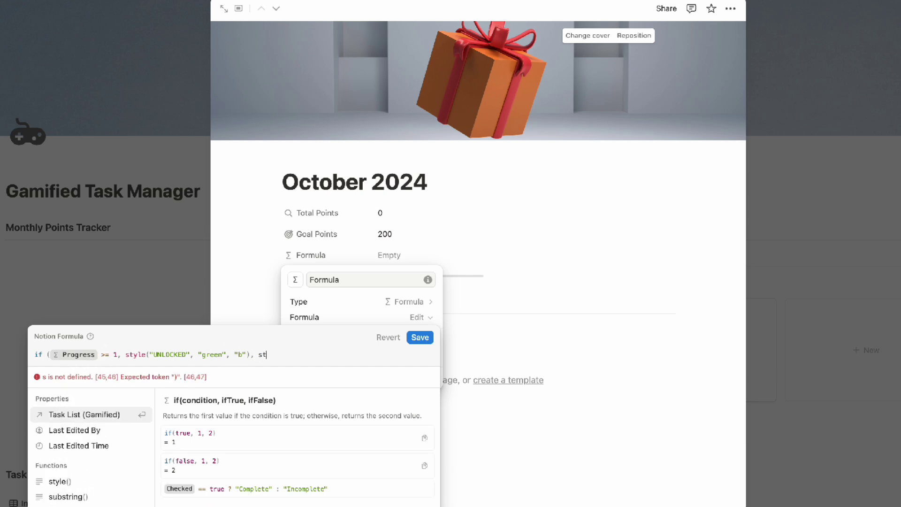
text(("L)
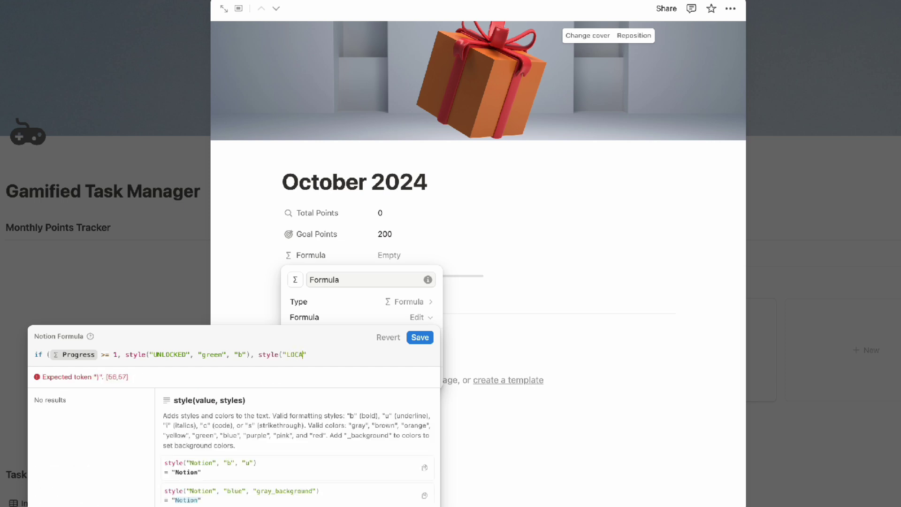
text(OCKED", "red", "b)
text())
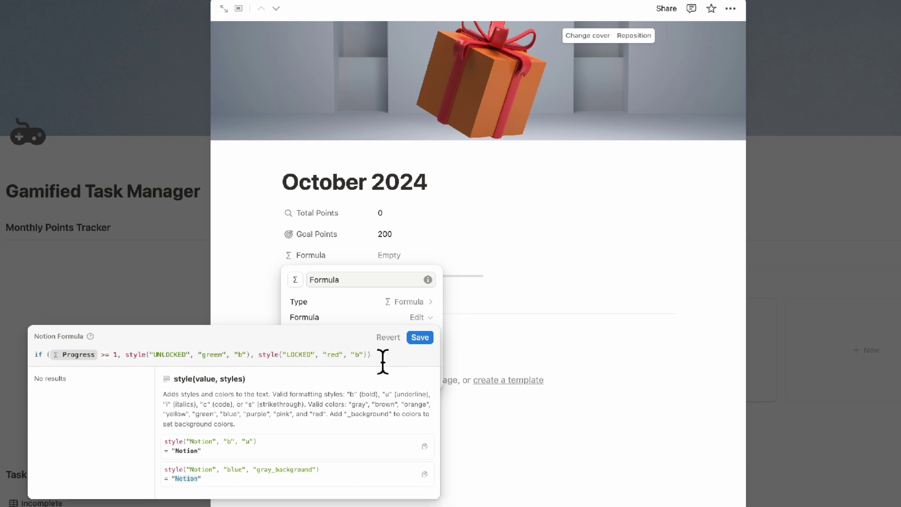
click(422, 338)
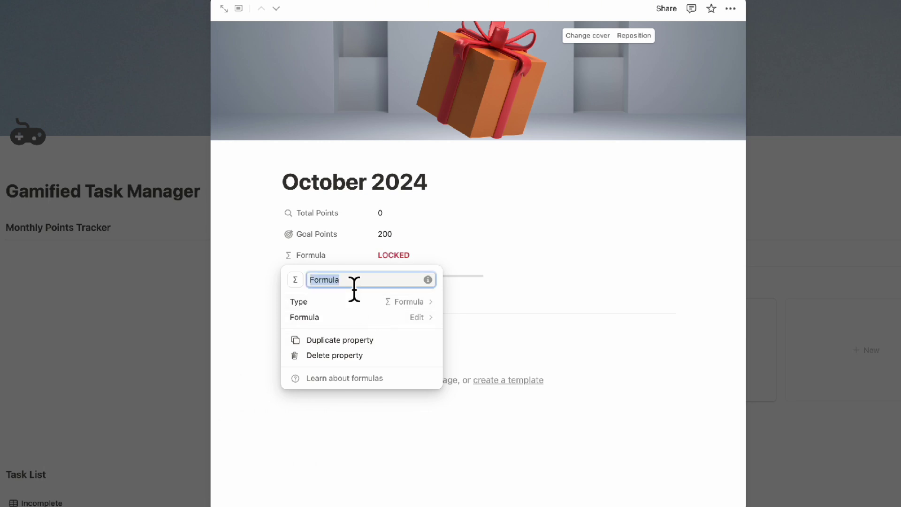
Step: Rename the new formula property Reward? and move it below Progress
text(Reward?)
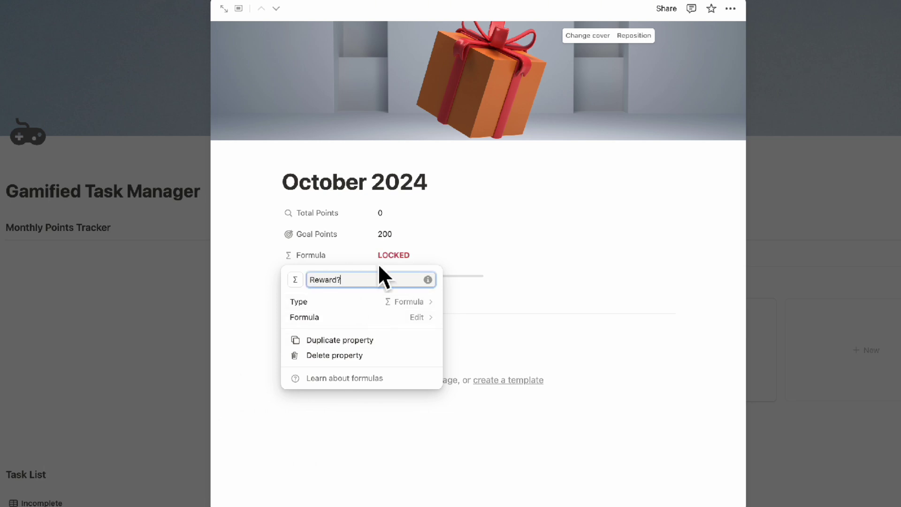
key(Return)
drag(354, 257, 353, 268)
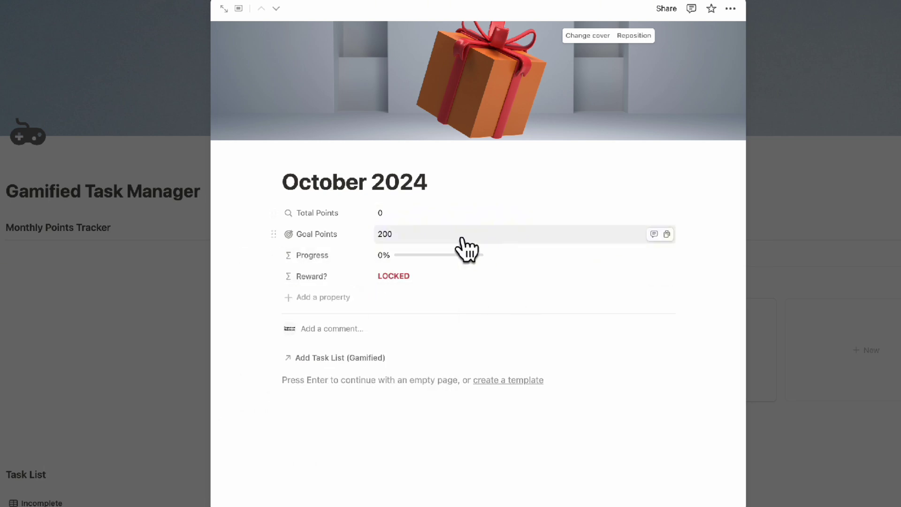
Step: Close the October 2024 page and link all three tasks in the Task List to October 2024 under Monthly Stats
click(788, 190)
scroll(700, 324, down, 5)
scroll(698, 321, down, 2)
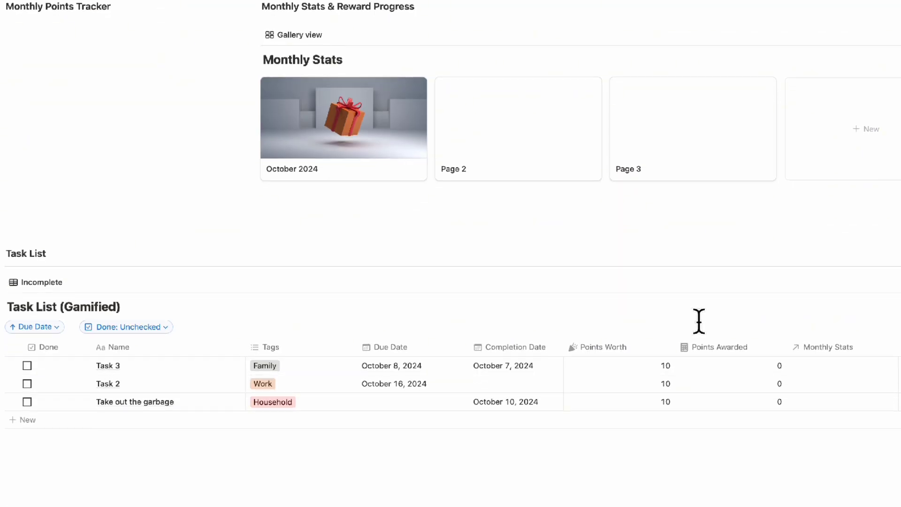
click(827, 334)
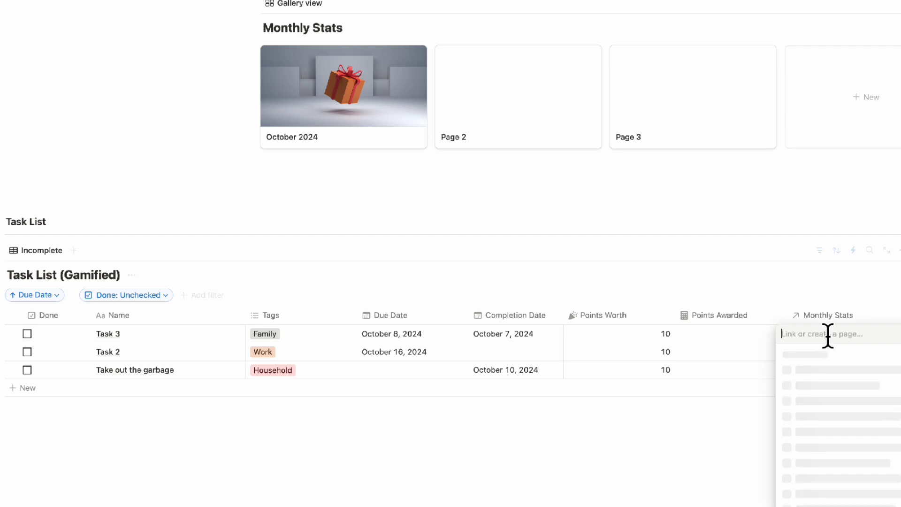
click(884, 373)
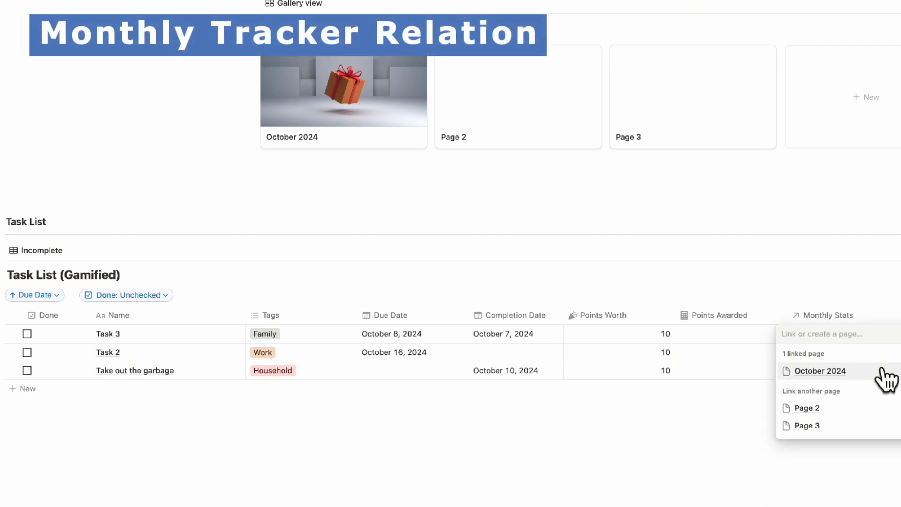
key(Escape)
click(866, 354)
click(872, 389)
key(Escape)
click(868, 372)
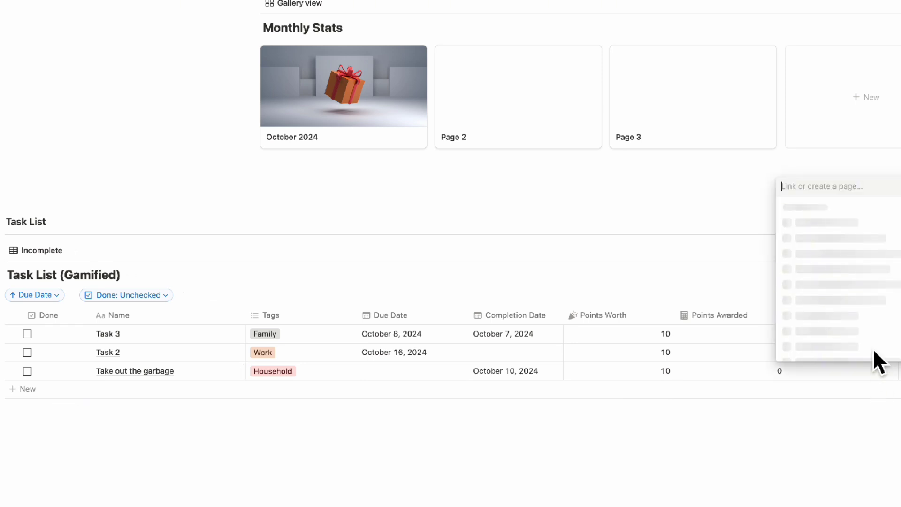
click(863, 311)
key(Escape)
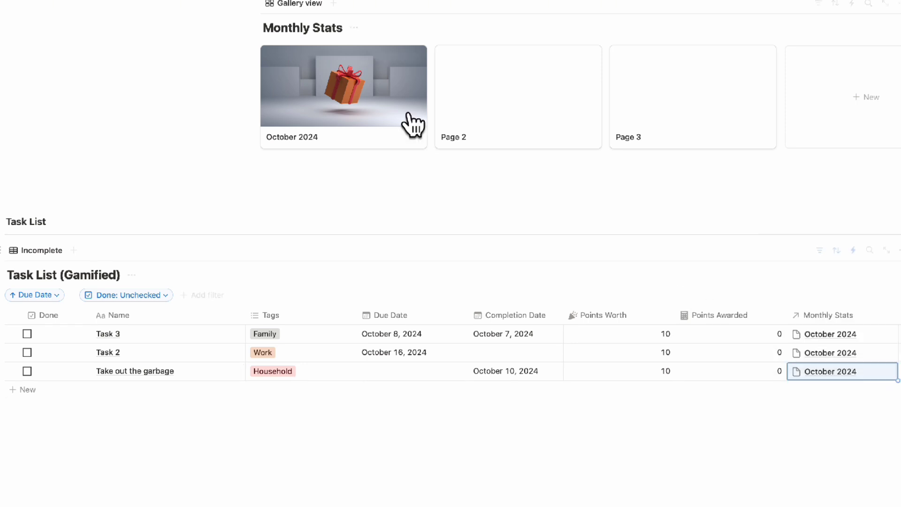
Step: Show the Progress and Reward? properties on the Monthly Stats gallery cards
scroll(568, 145, up, 1)
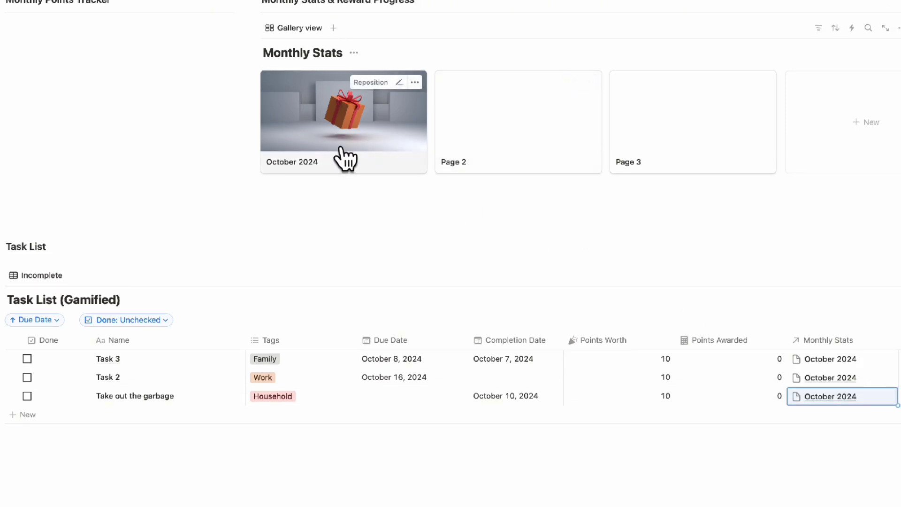
click(897, 29)
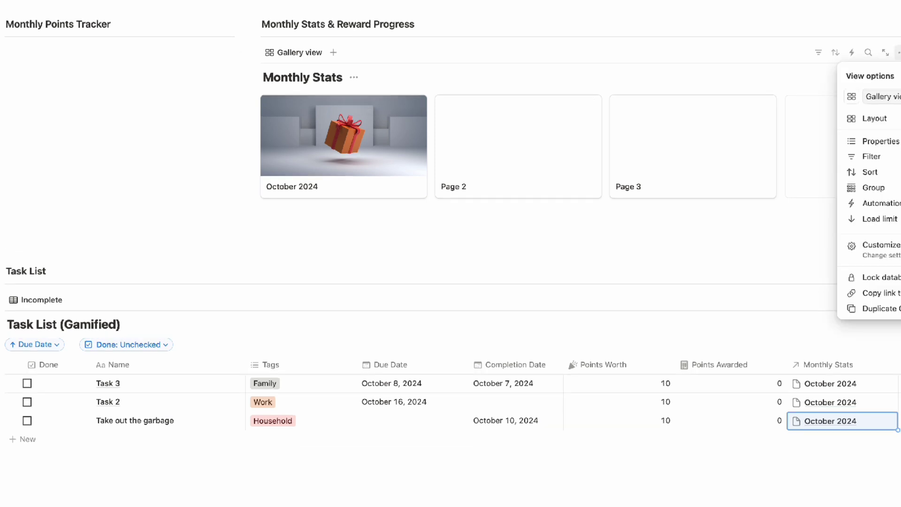
click(882, 141)
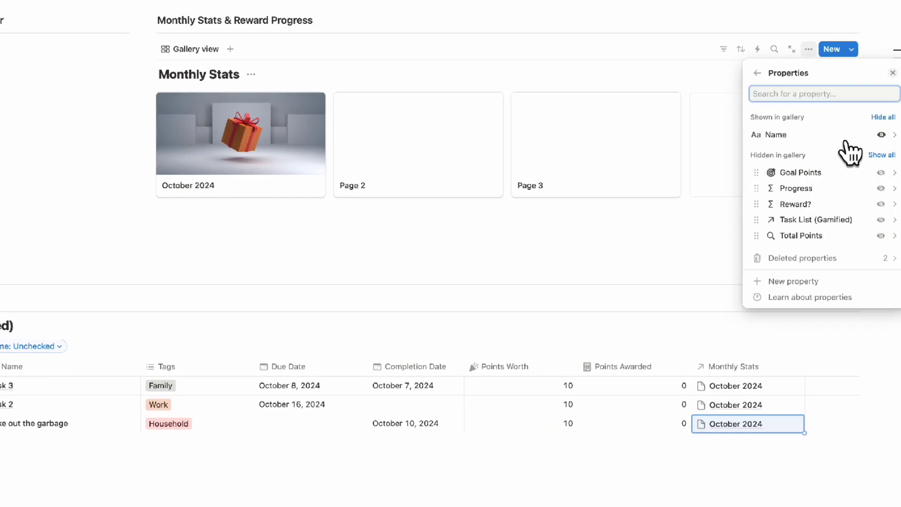
click(881, 188)
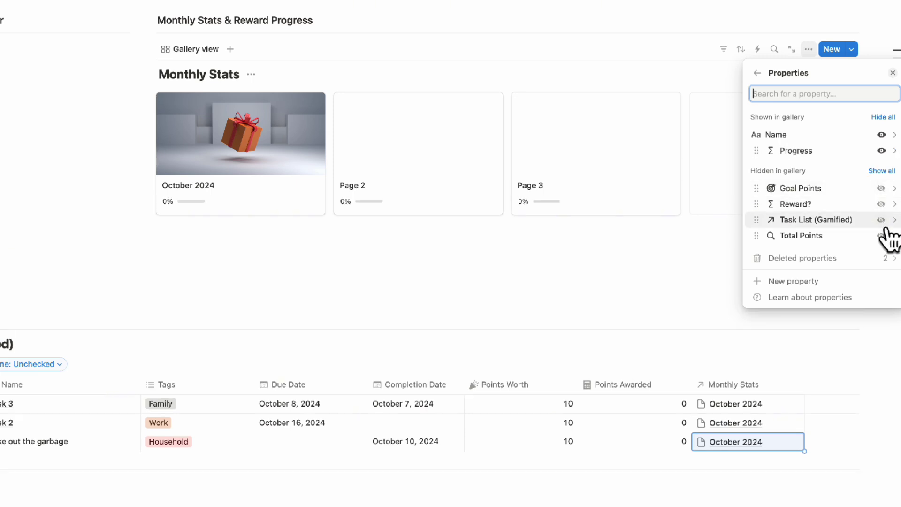
click(881, 204)
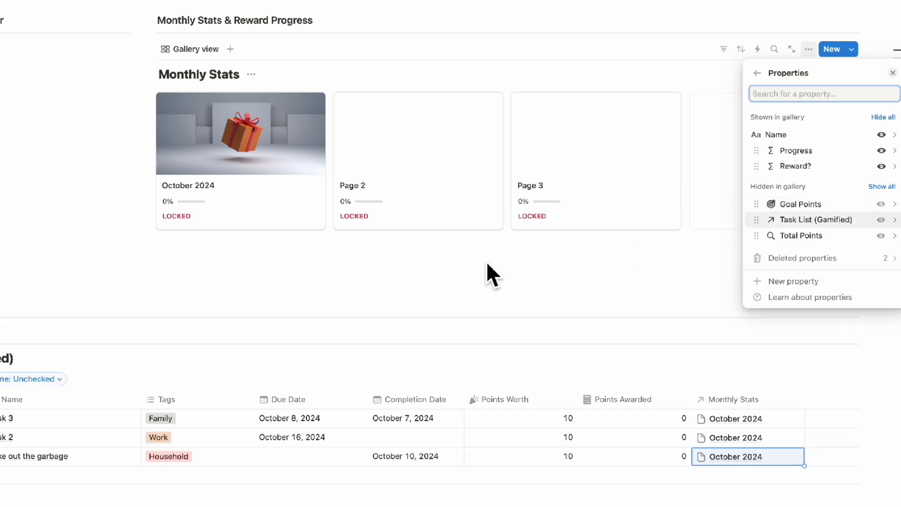
click(644, 388)
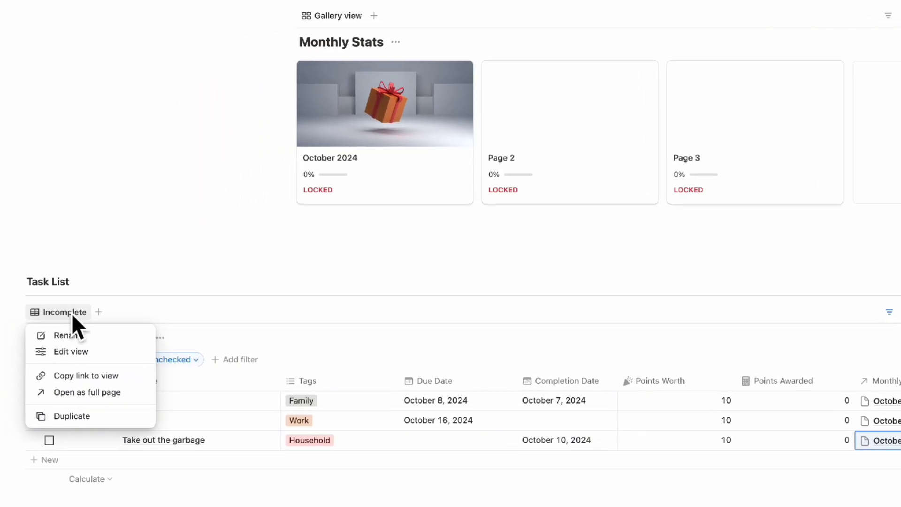
Step: Duplicate the Task List's Incomplete view and name the copy Complete
click(94, 413)
text(Complete)
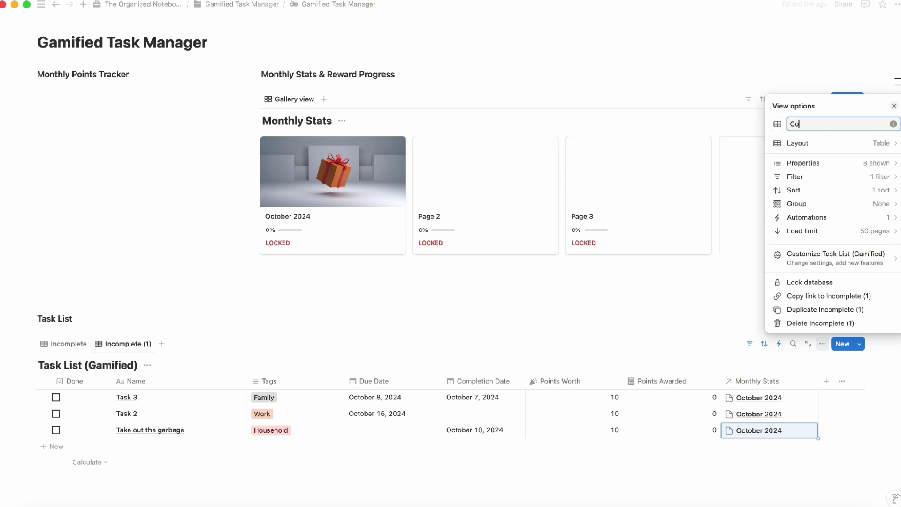
key(Return)
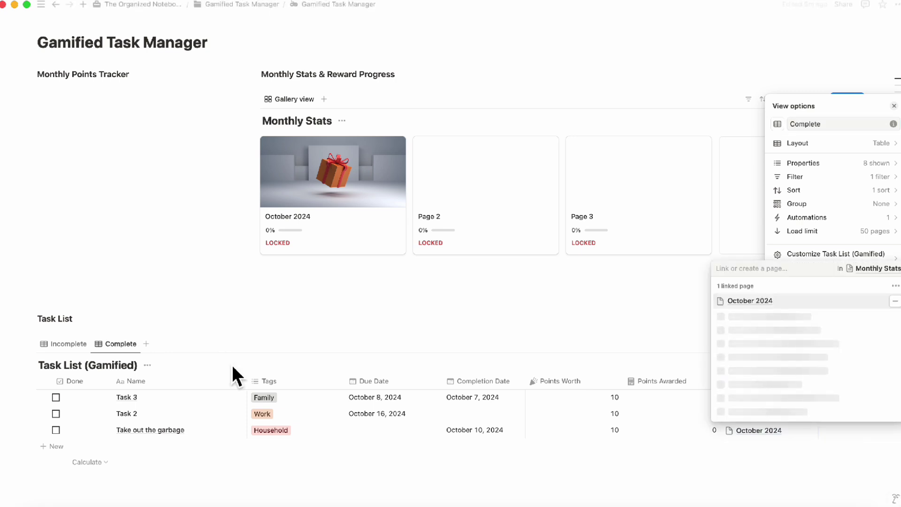
key(Escape)
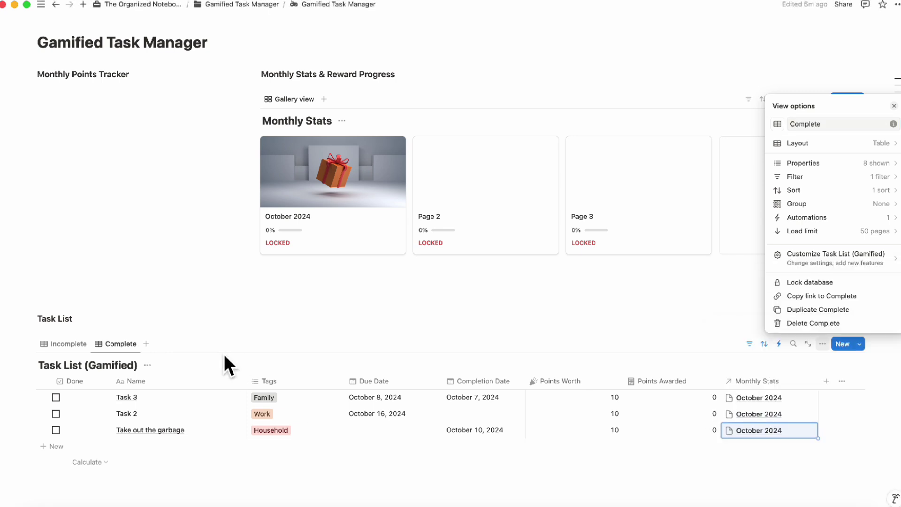
click(690, 383)
Step: Set the Complete view's Done filter to Checked and save it for everyone
click(749, 344)
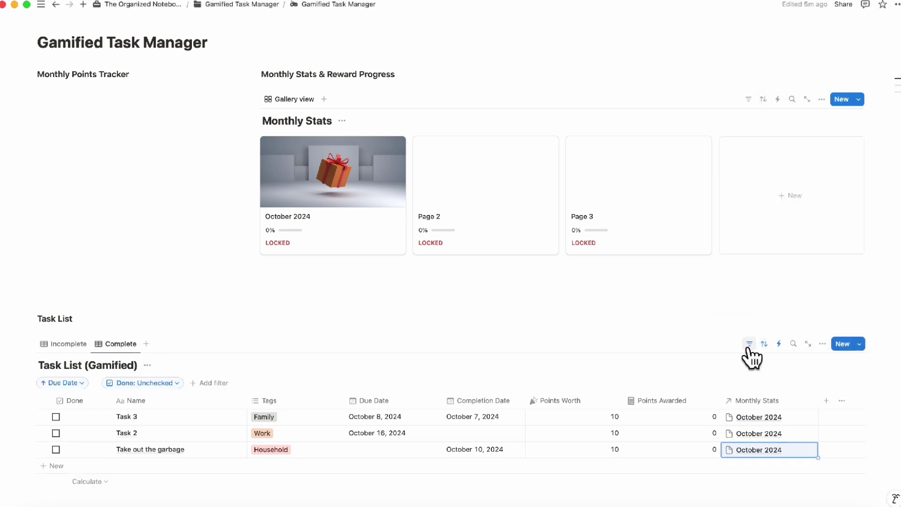
click(143, 383)
click(145, 428)
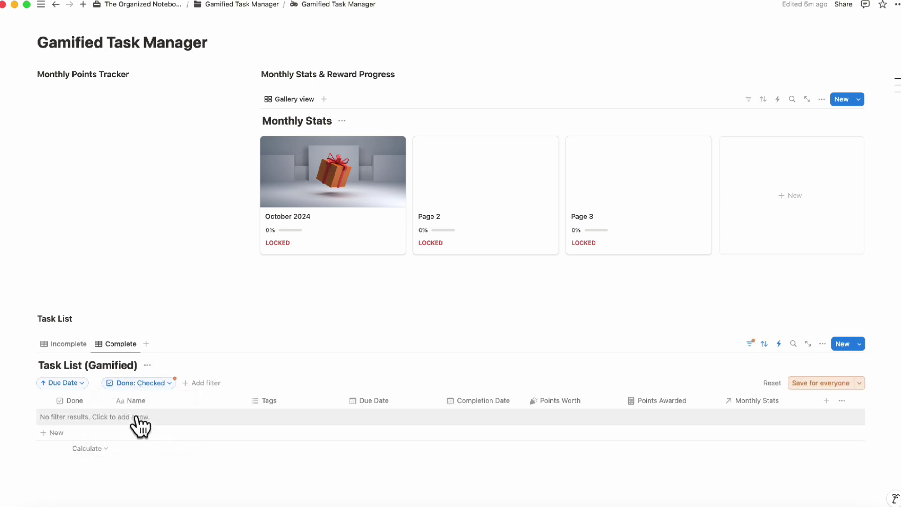
click(807, 383)
Step: Mark all three tasks in the Incomplete view as done and check the points and progress on the October 2024 page
click(67, 344)
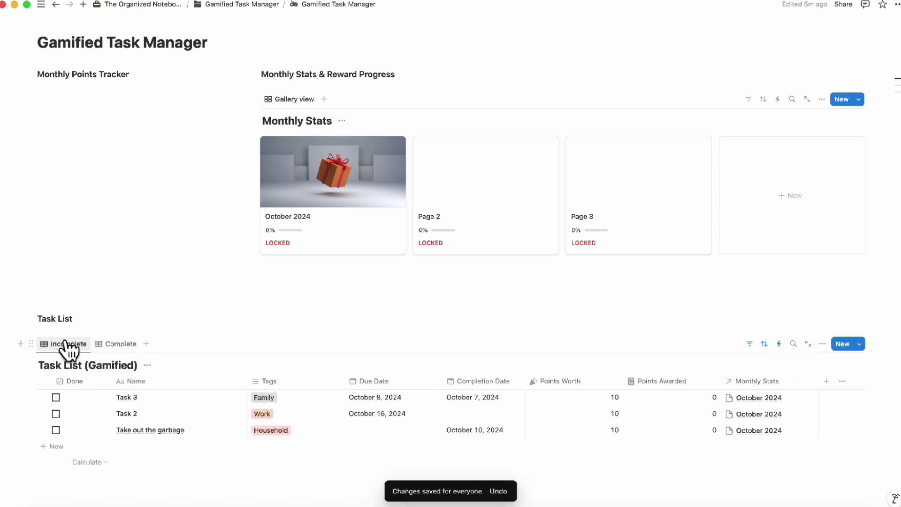
click(56, 397)
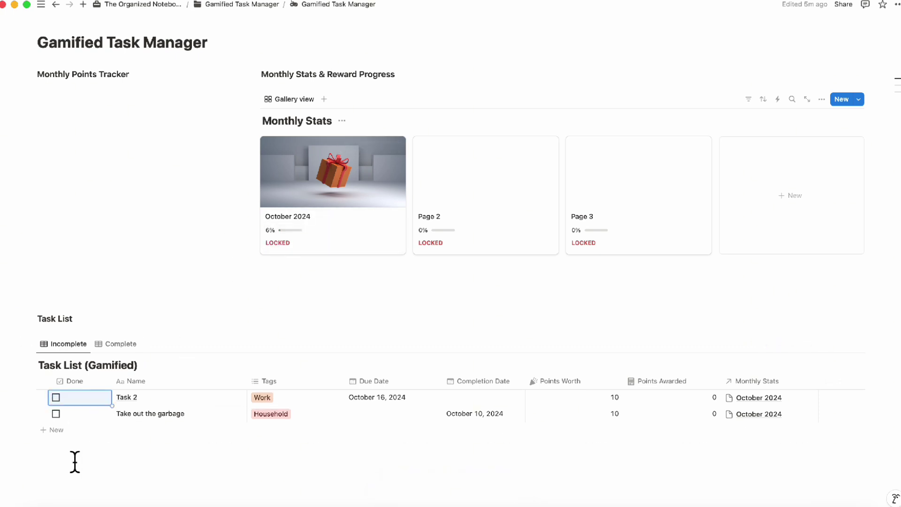
click(56, 398)
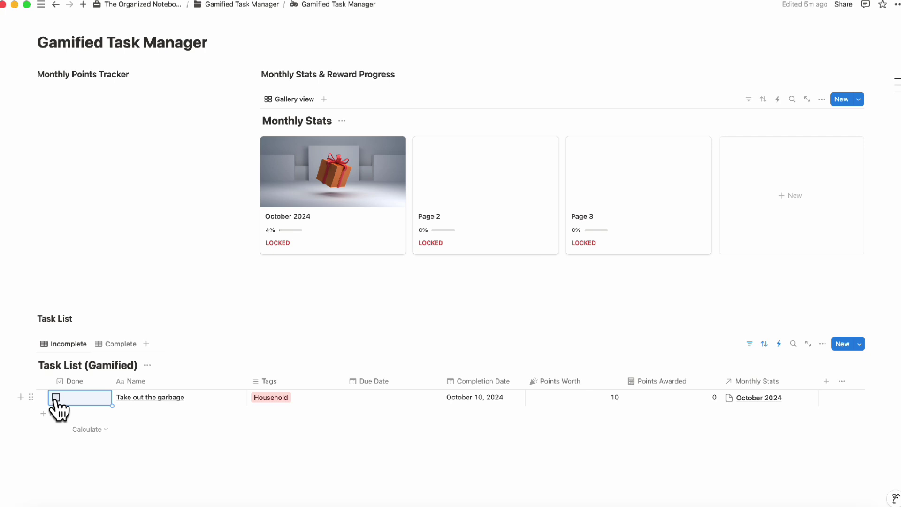
click(56, 398)
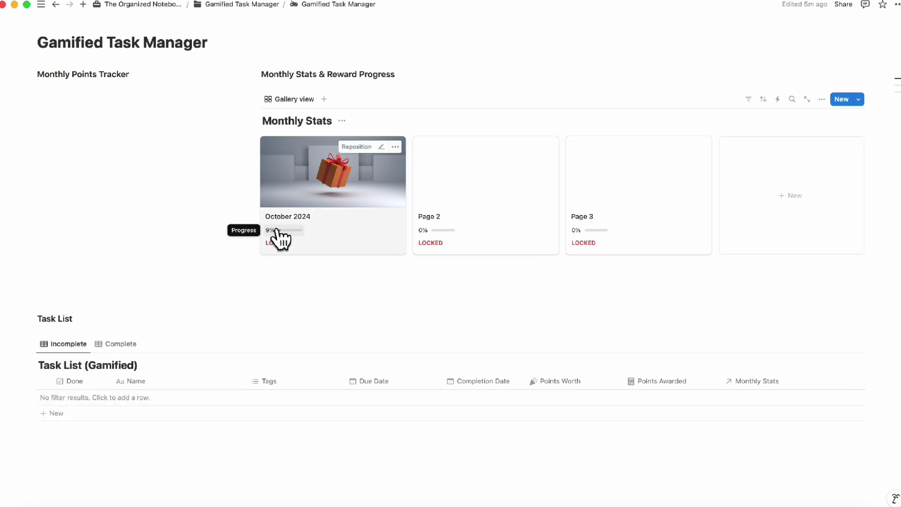
click(371, 235)
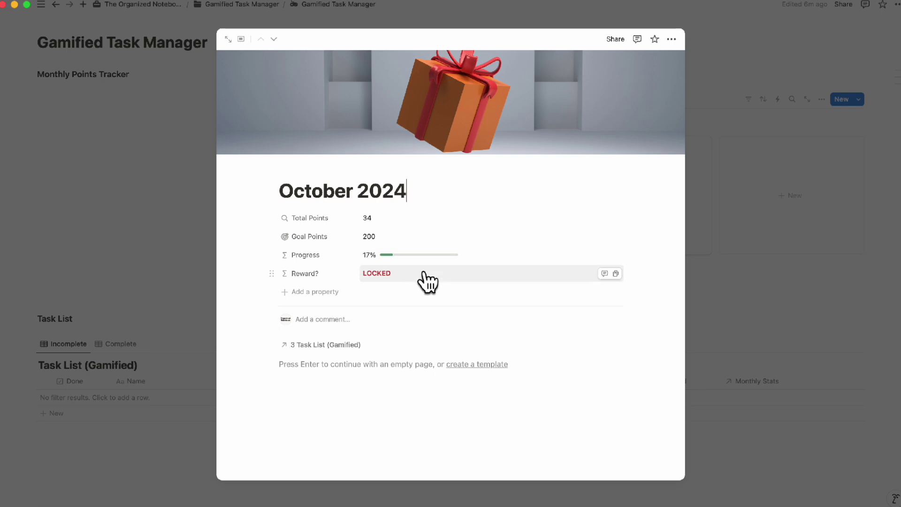
click(191, 323)
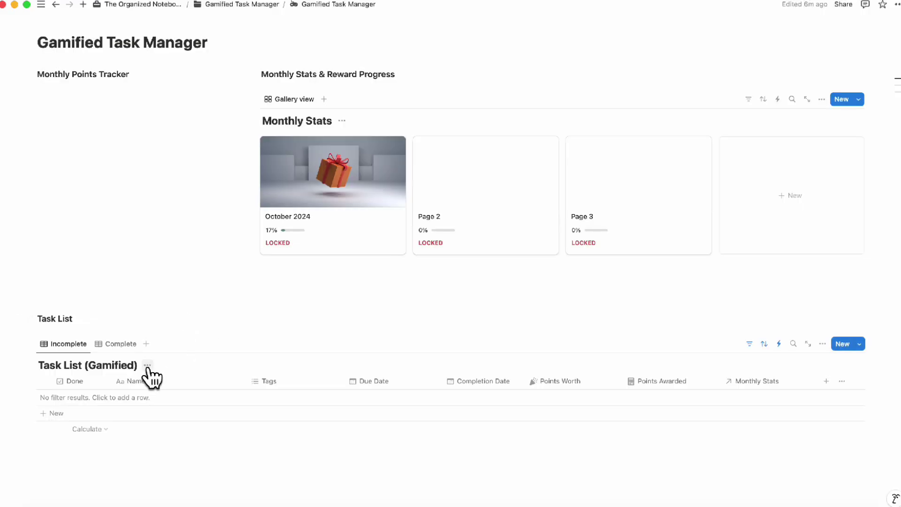
Step: Hide the database title in the Task List's Incomplete and Complete views, then return to Incomplete
click(148, 366)
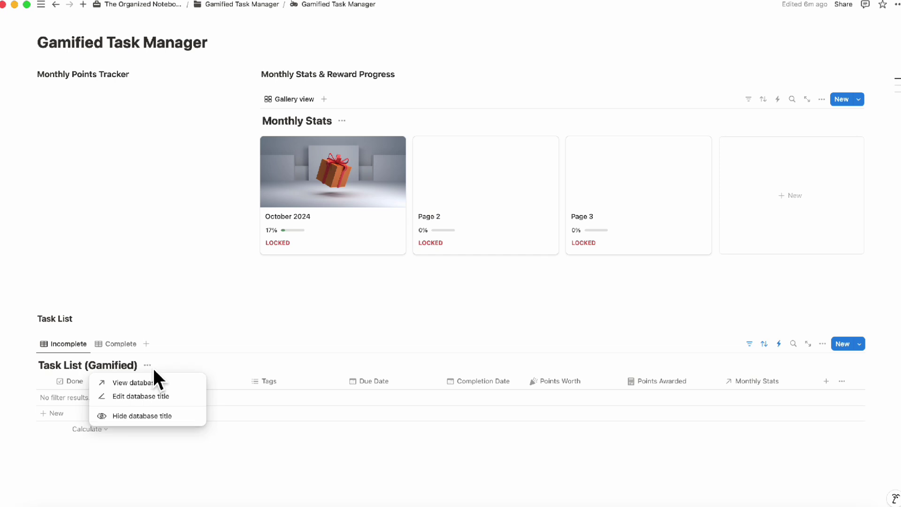
click(171, 416)
click(118, 347)
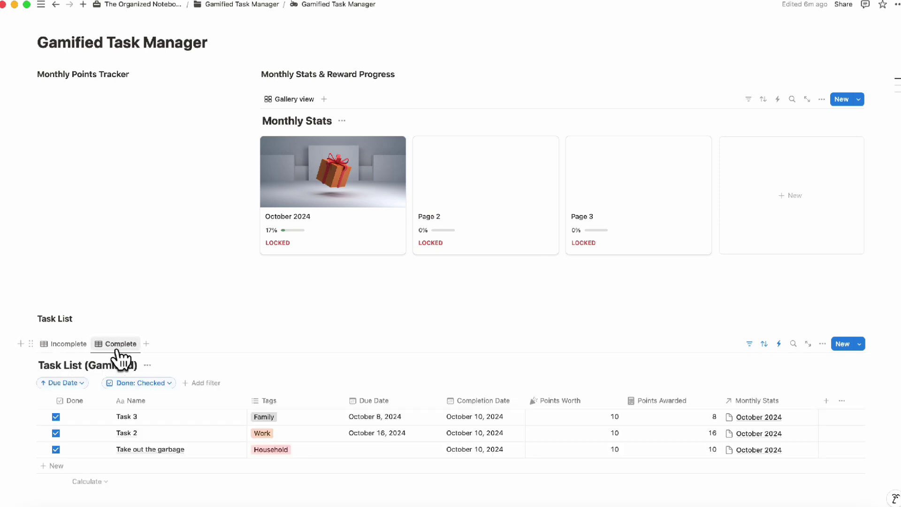
click(148, 366)
click(190, 419)
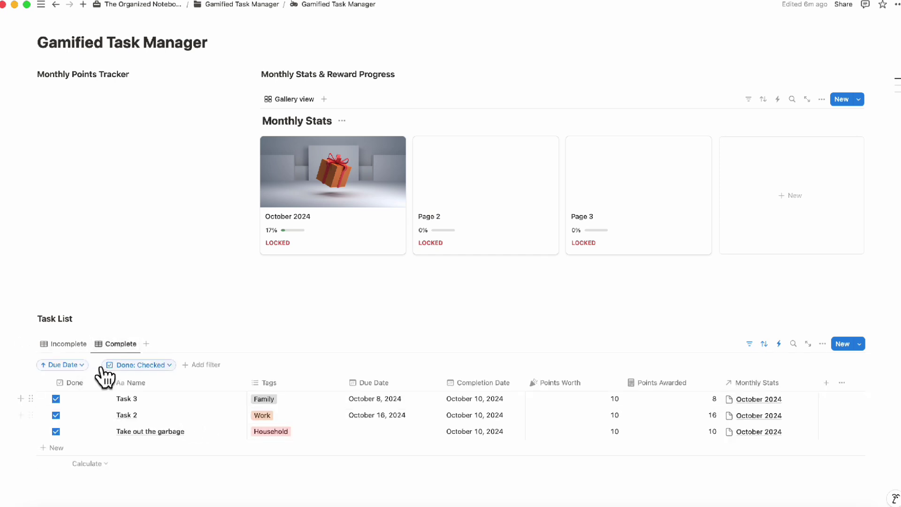
click(69, 345)
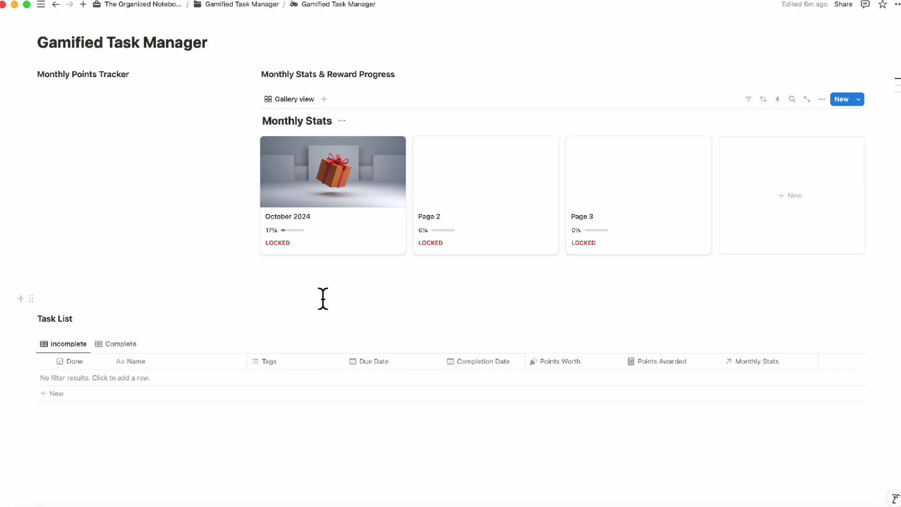
Step: Delete Page 2 and Page 3 from the Monthly Stats gallery and hide its database title
click(639, 294)
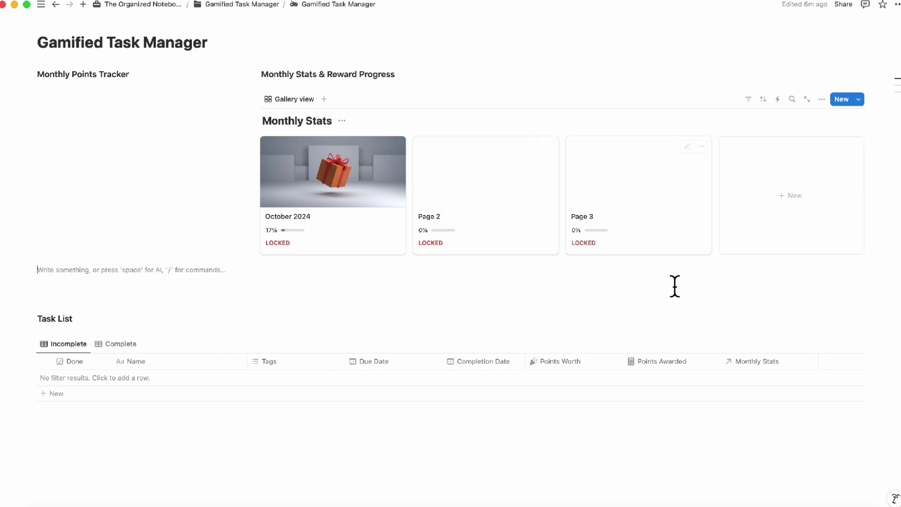
click(549, 145)
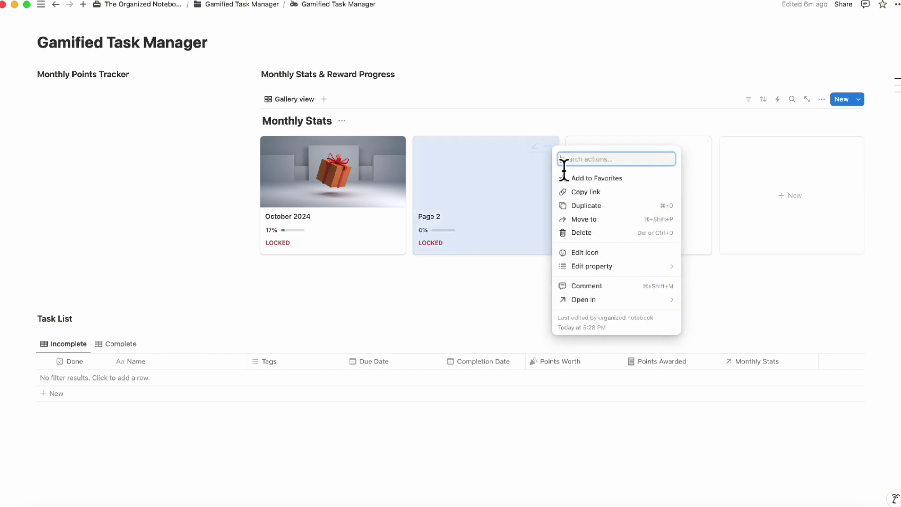
click(606, 232)
click(548, 147)
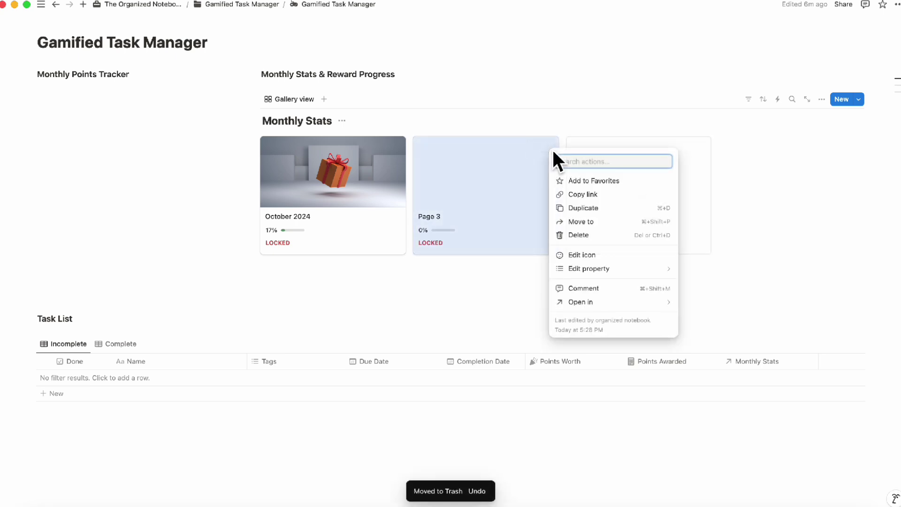
click(604, 235)
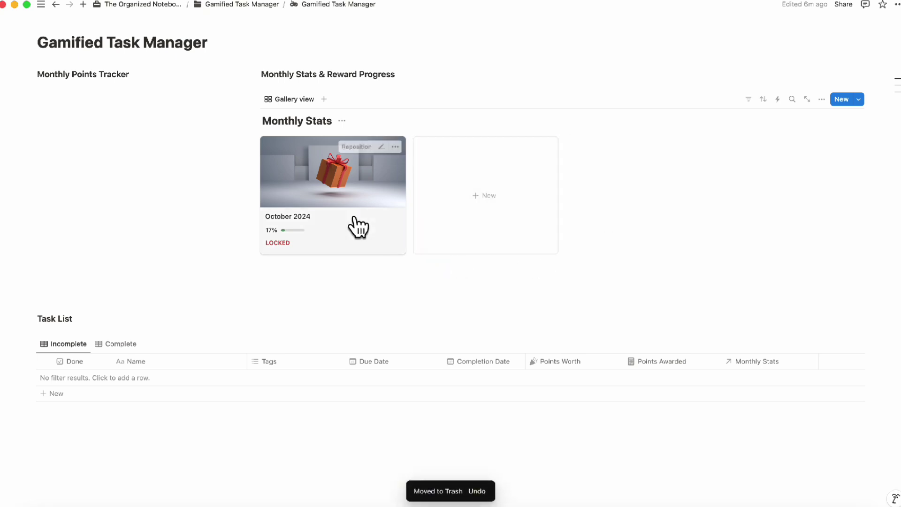
click(342, 121)
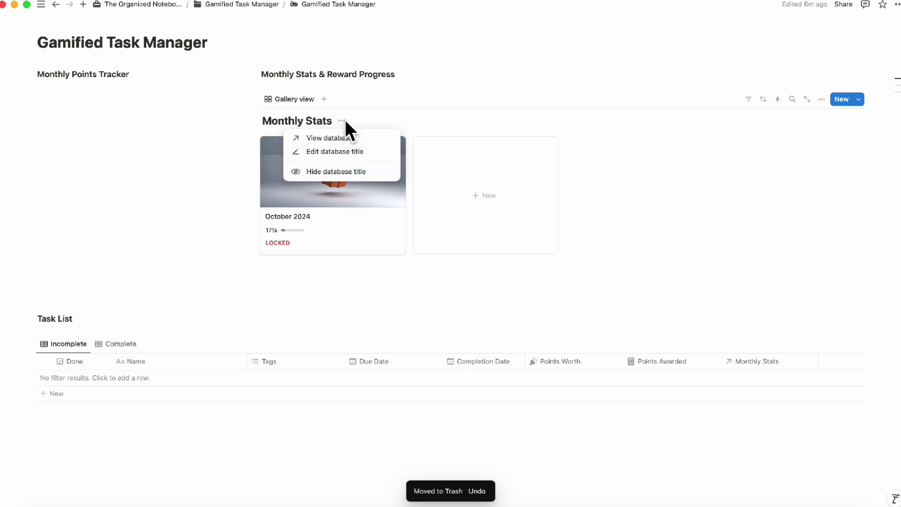
click(357, 173)
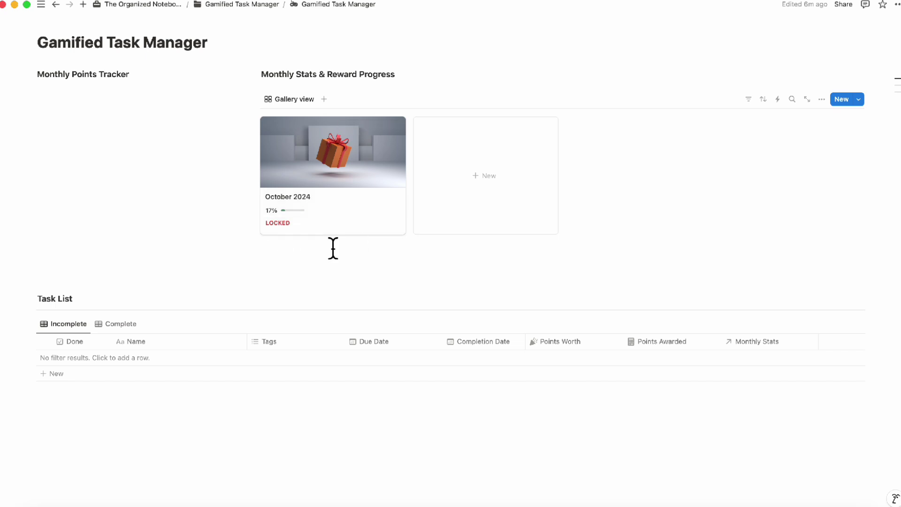
Step: Create a new Monthly Stats template named New Month
click(860, 100)
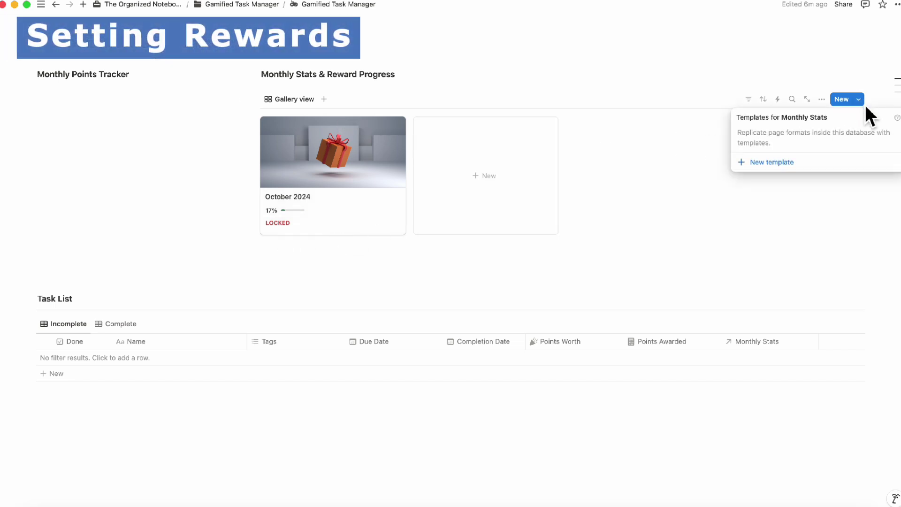
click(781, 164)
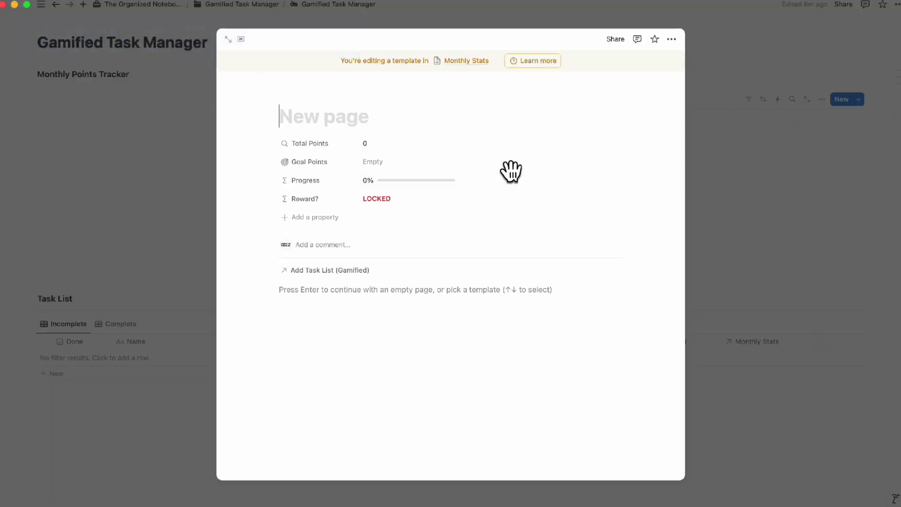
text(New Month)
Step: Add a Heading 3 reading Tasks to the template body with a divider beneath it
click(404, 296)
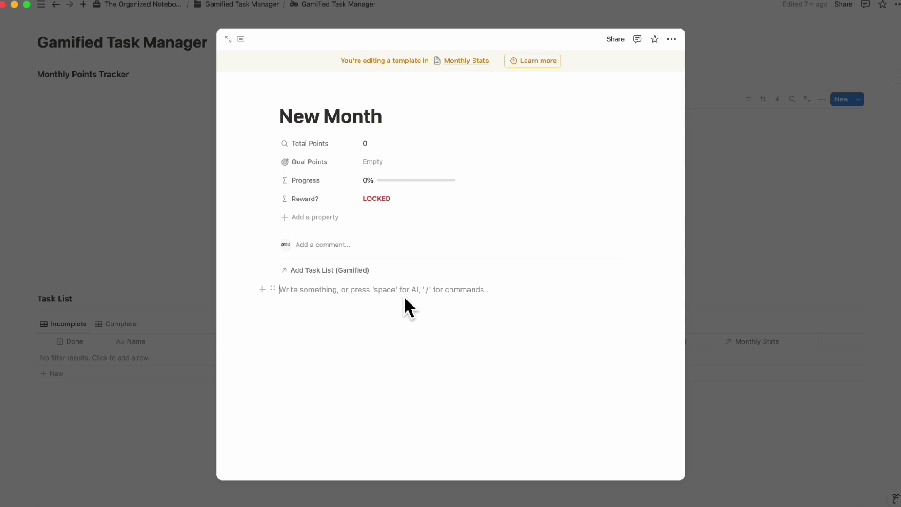
text(/heading)
click(372, 380)
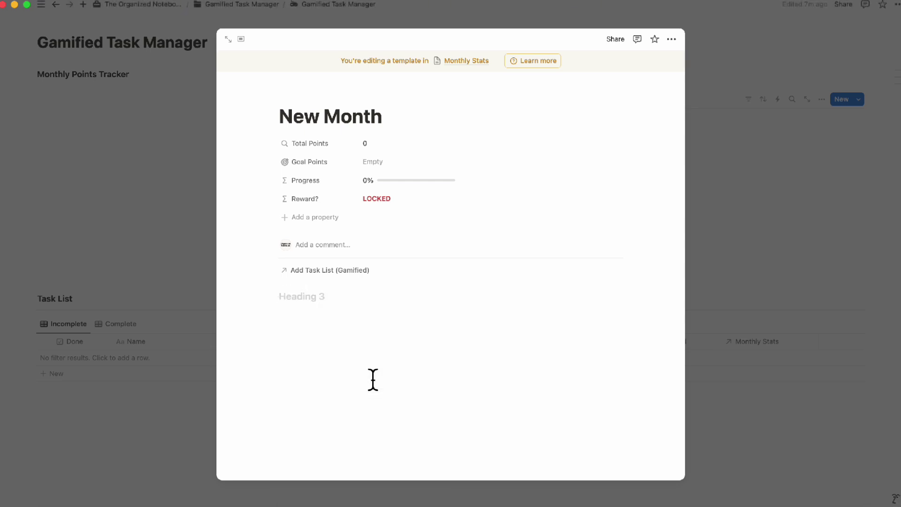
text(Tasks)
key(Return)
text(/divid)
key(Return)
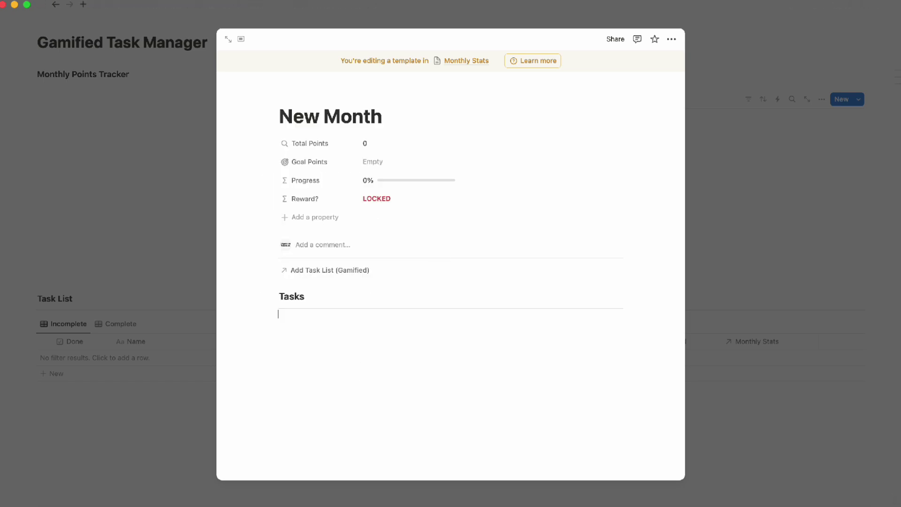
Step: Insert a linked view of the Task List (Gamified) database under the divider, using its existing Incomplete view
text(/linked)
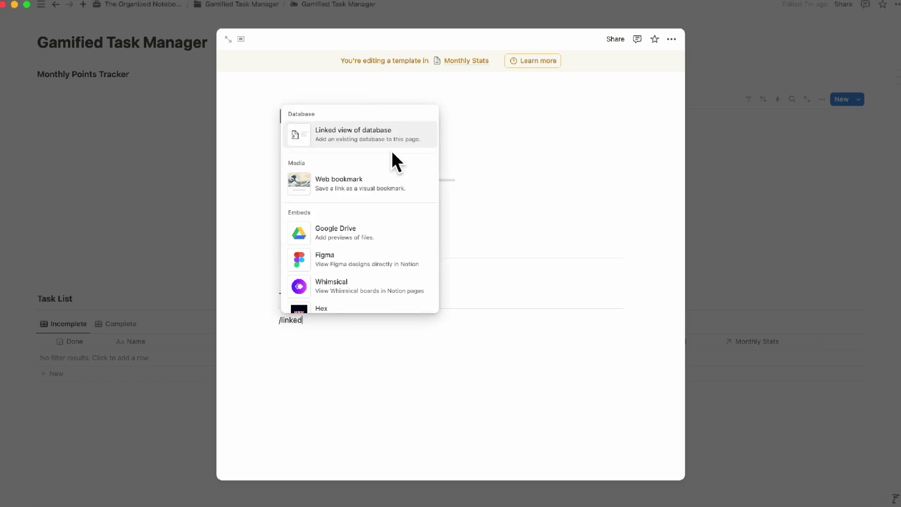
click(385, 136)
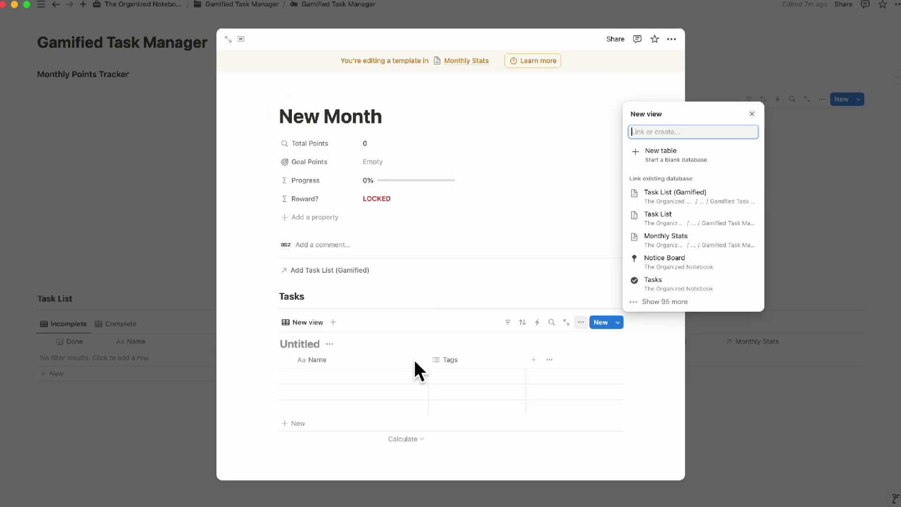
click(677, 194)
click(660, 288)
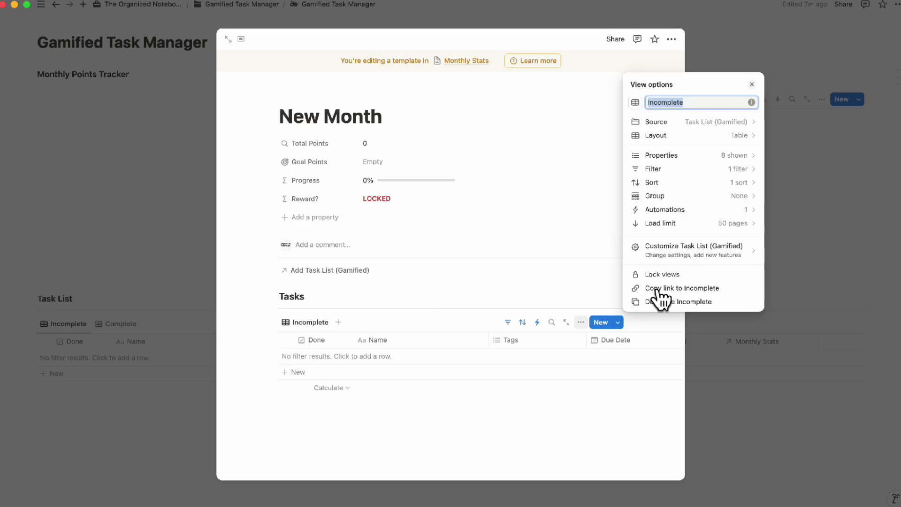
Step: Add a second linked view of Task List (Gamified) to the template's Tasks section, using its existing Complete view
click(397, 328)
click(338, 323)
click(343, 352)
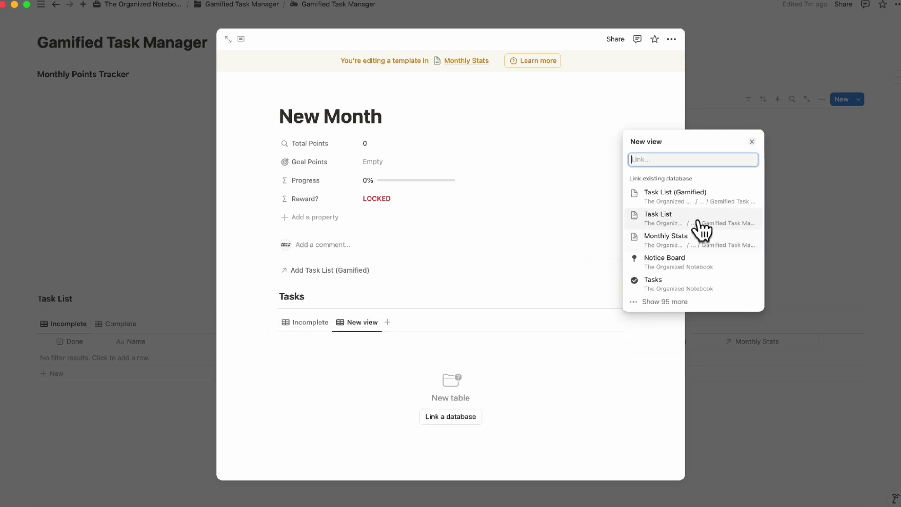
click(704, 196)
click(640, 305)
Step: Filter the template's Complete view to Monthly Stats containing New Month and save the filter for everyone
click(508, 315)
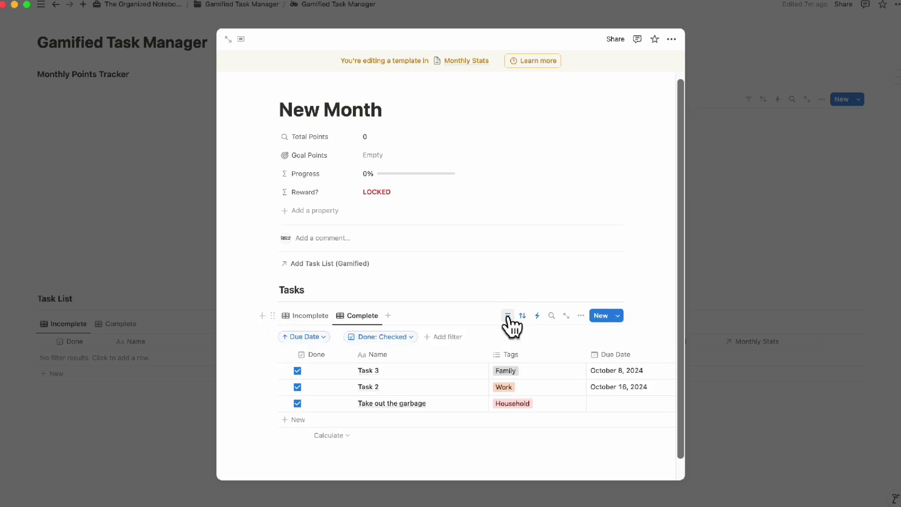
click(446, 336)
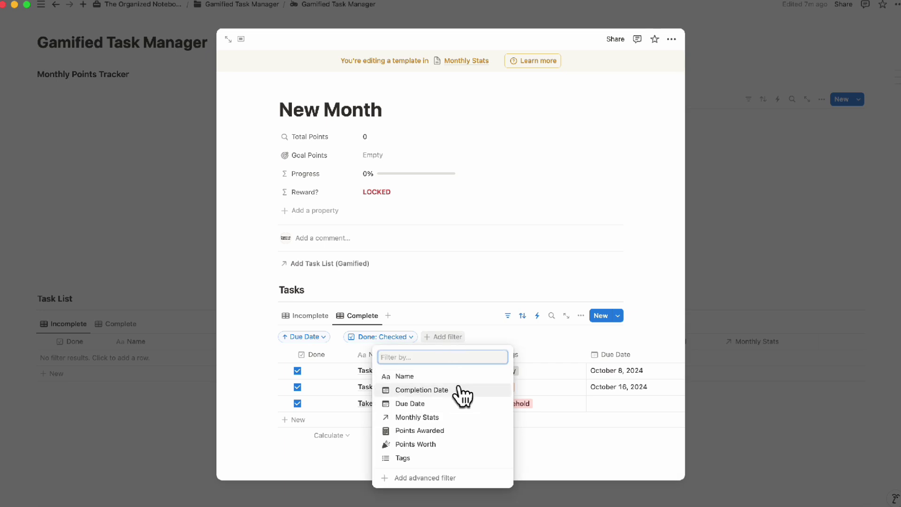
click(451, 418)
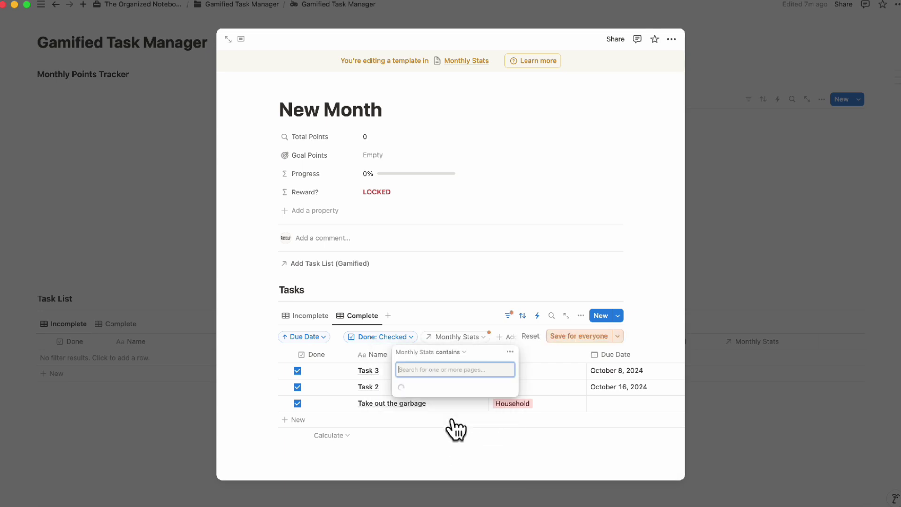
click(455, 388)
Step: Filter the template's Incomplete view to Monthly Stats containing New Month and save the filter for everyone
click(319, 323)
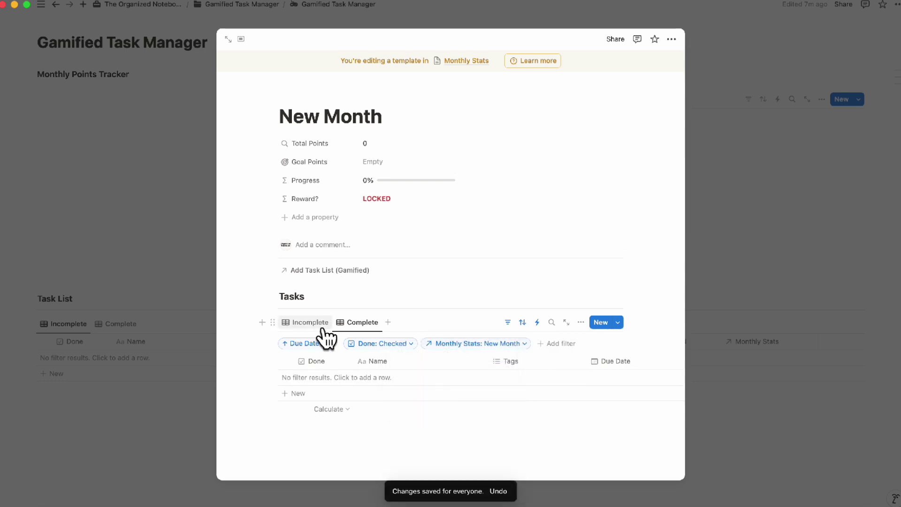
click(315, 323)
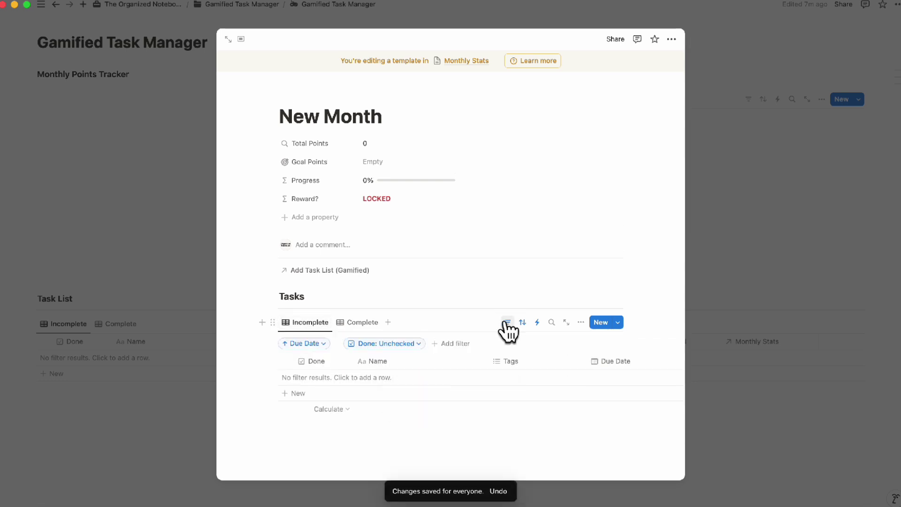
click(451, 343)
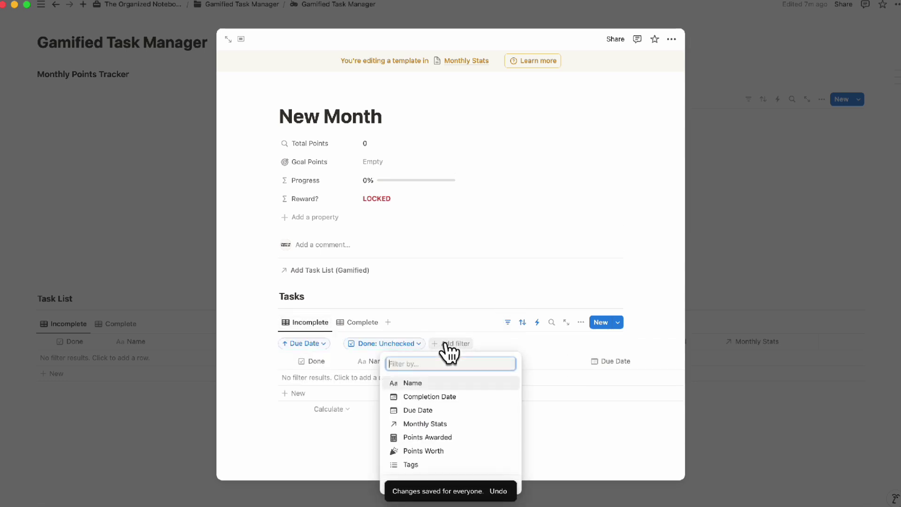
click(451, 423)
click(443, 393)
click(580, 343)
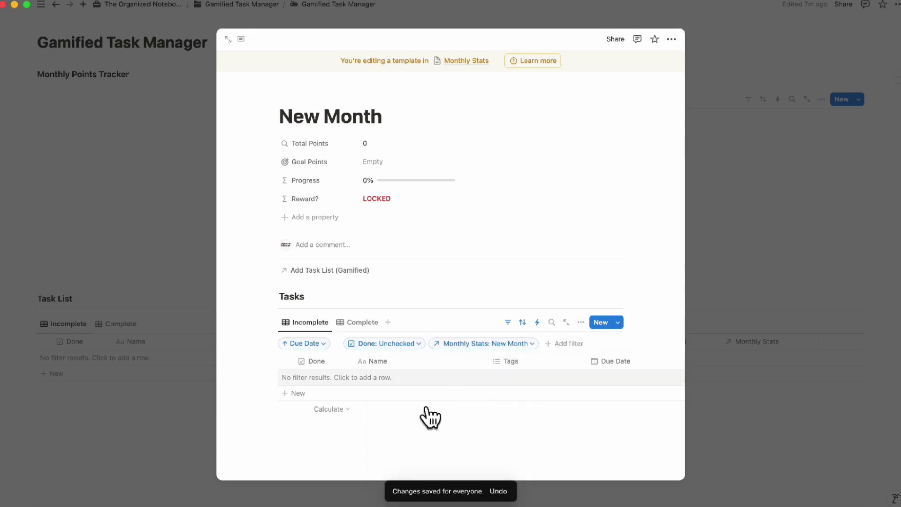
Step: Add a Heading 3 reading Reward below the linked task table, with a divider beneath it
click(374, 442)
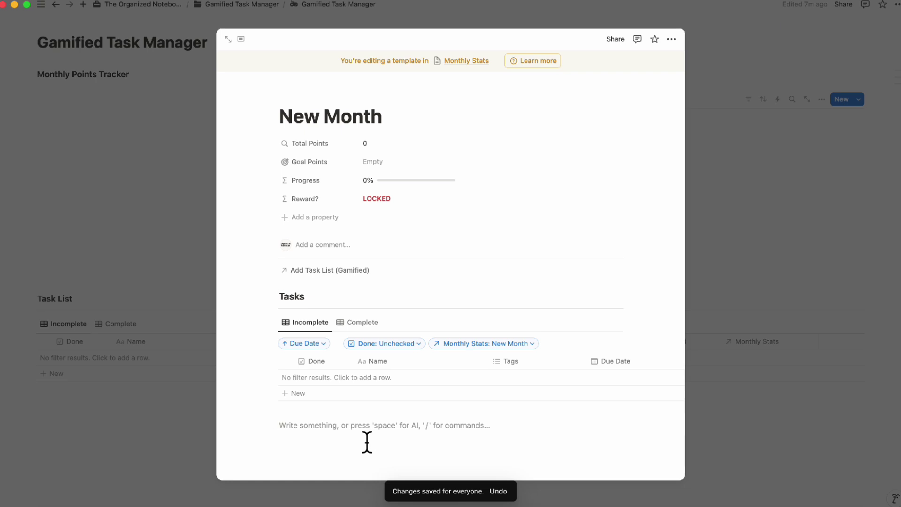
text(/)
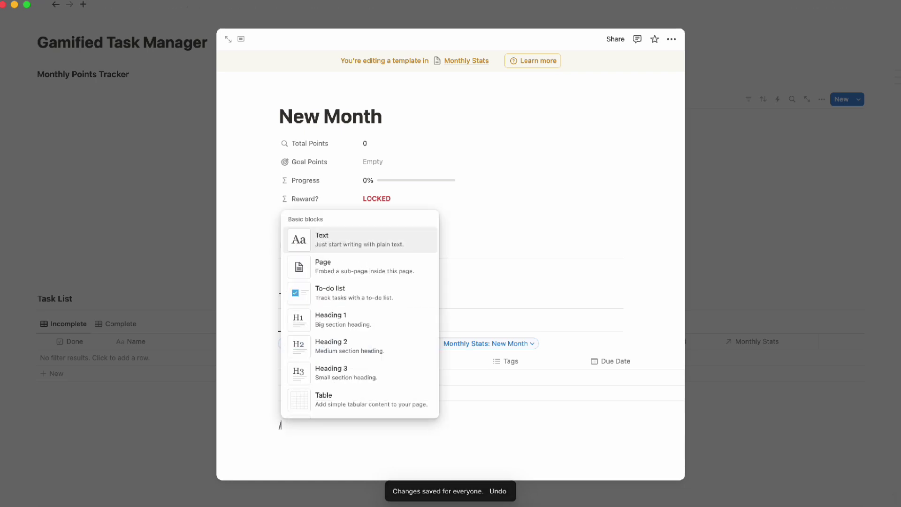
text(heading)
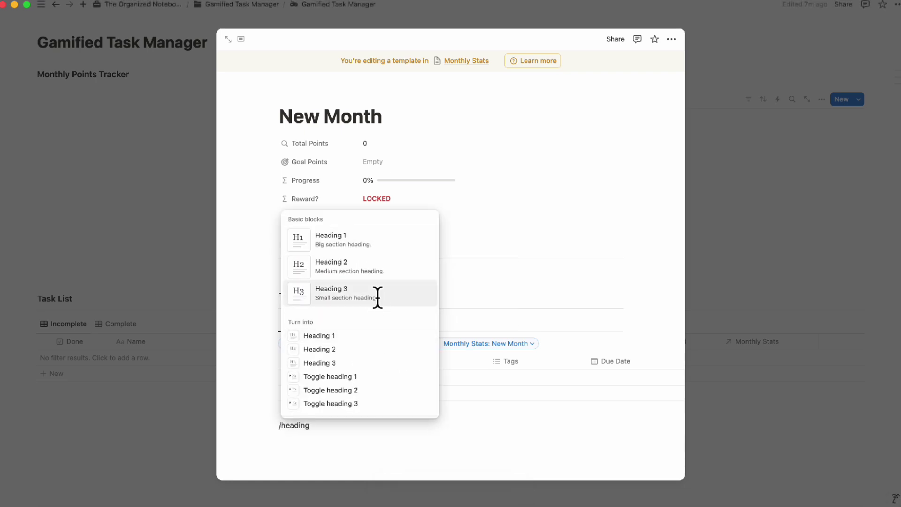
click(377, 298)
key(Return)
text(/divid)
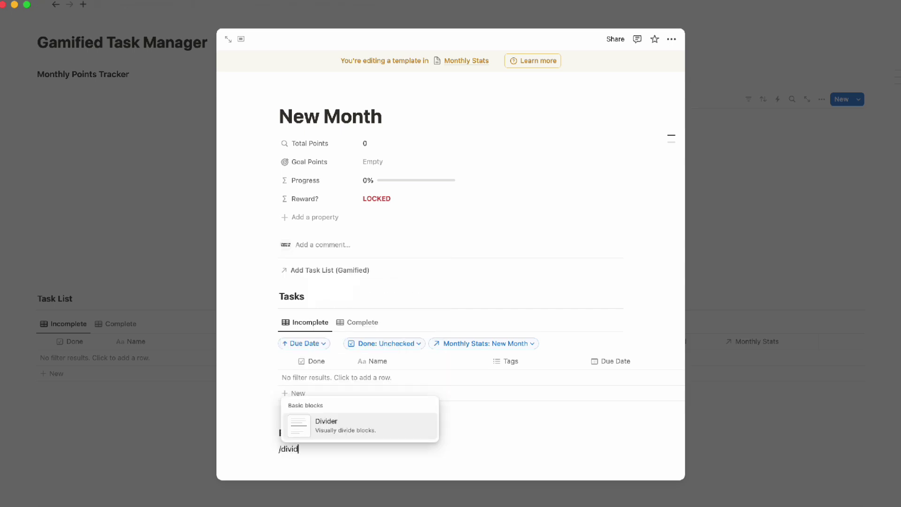
key(Return)
Step: Add a toggle list reading "Add your reward here" under the Reward divider
scroll(413, 314, down, 3)
text(/toggle)
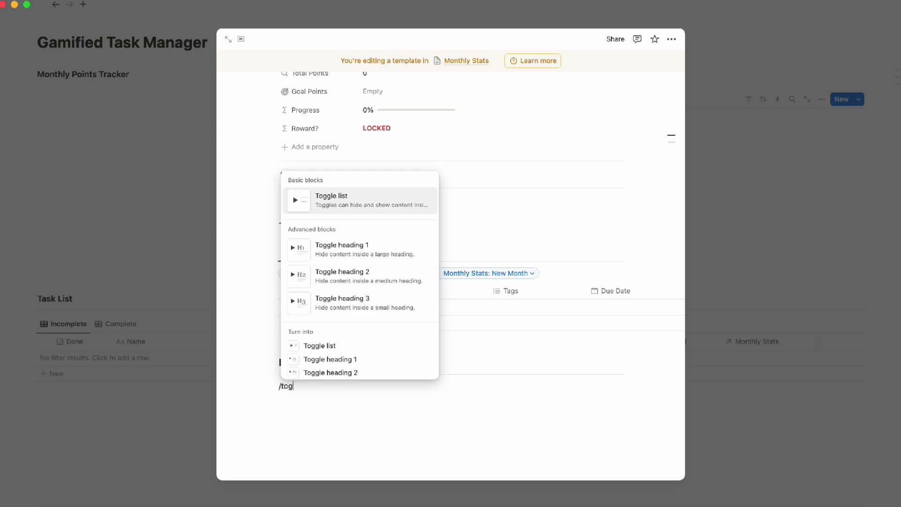
click(394, 206)
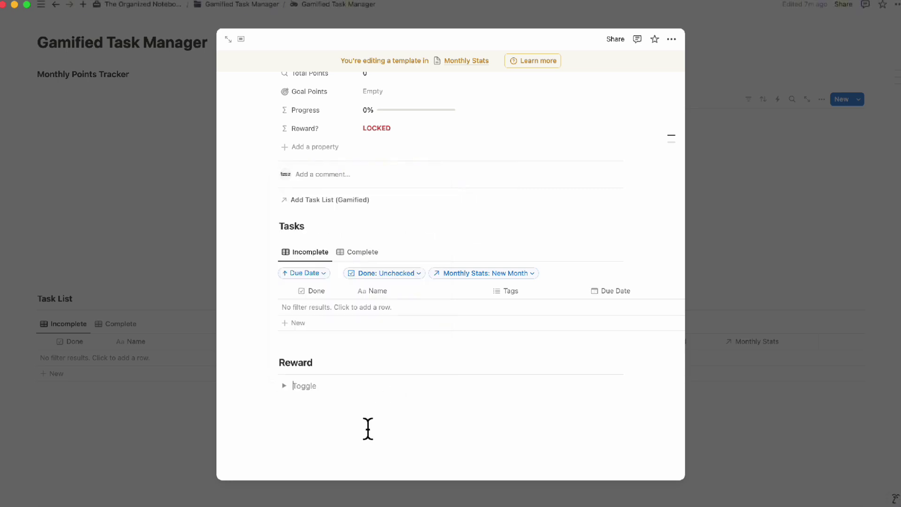
text(Add your)
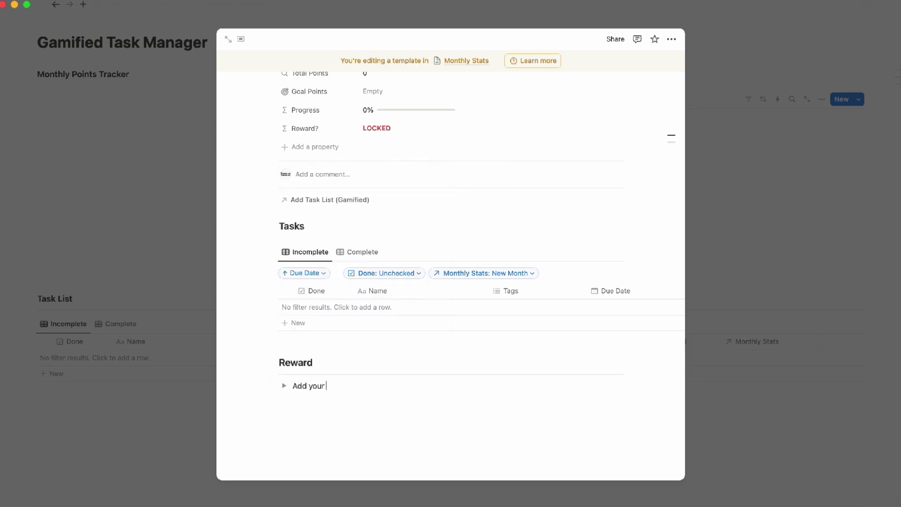
text( reward here)
Step: Review the New Month template's properties and sections, and check how the reward toggle opens and closes
scroll(396, 211, up, 3)
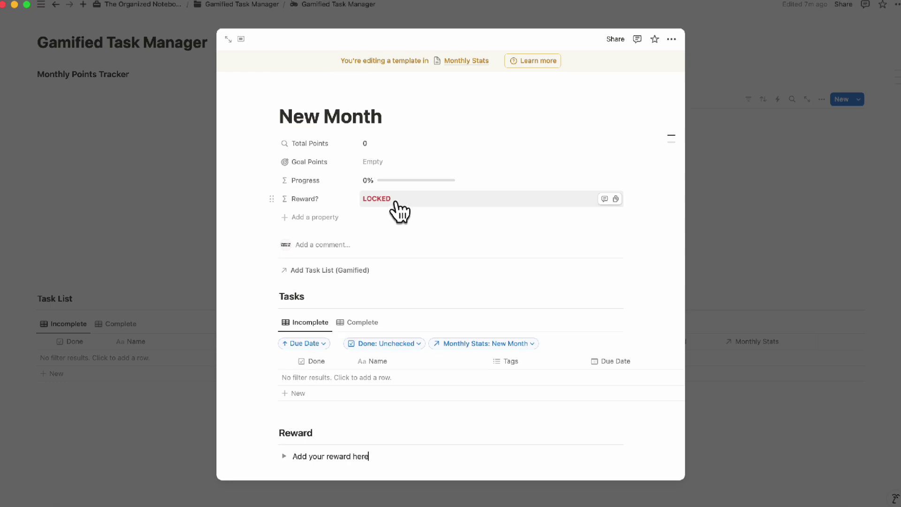
scroll(401, 216, down, 3)
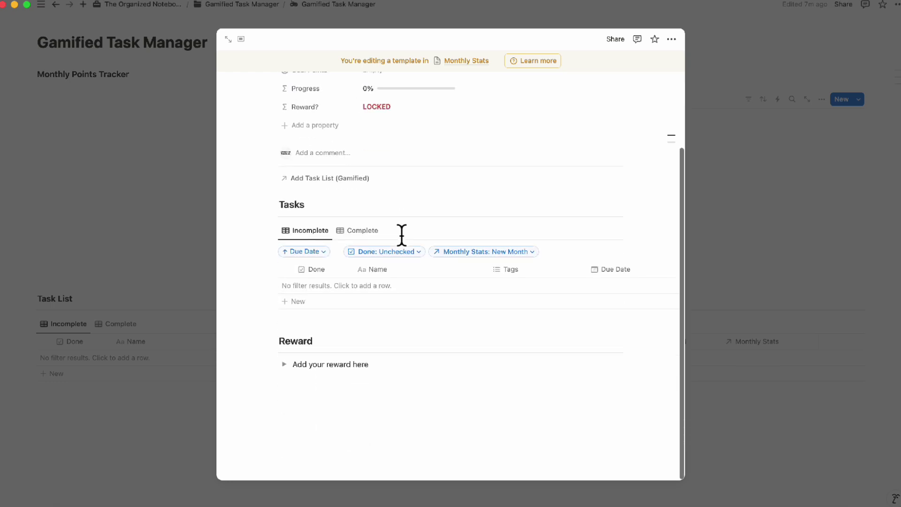
click(283, 364)
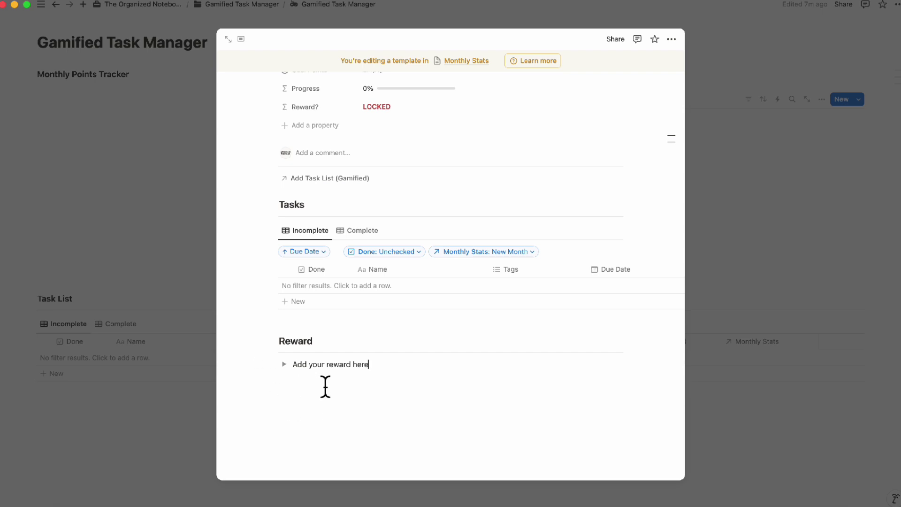
click(284, 365)
click(284, 364)
scroll(330, 422, up, 3)
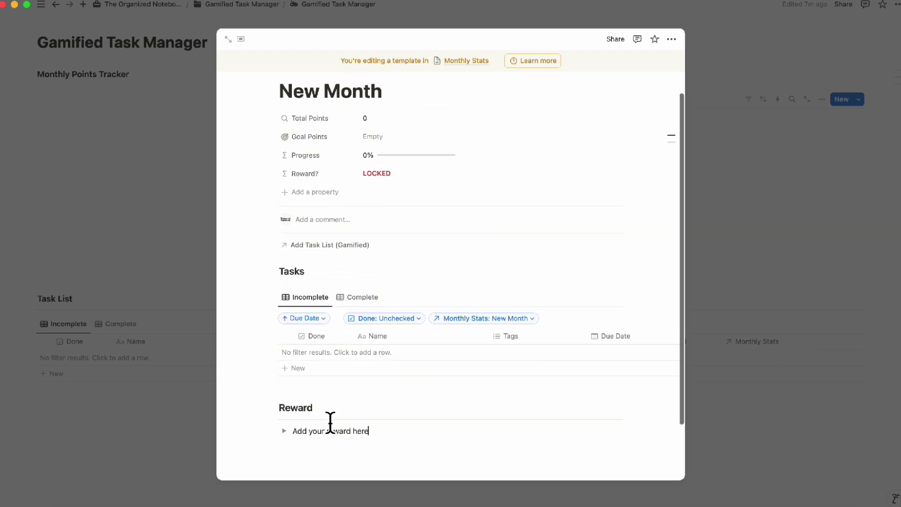
scroll(366, 239, up, 2)
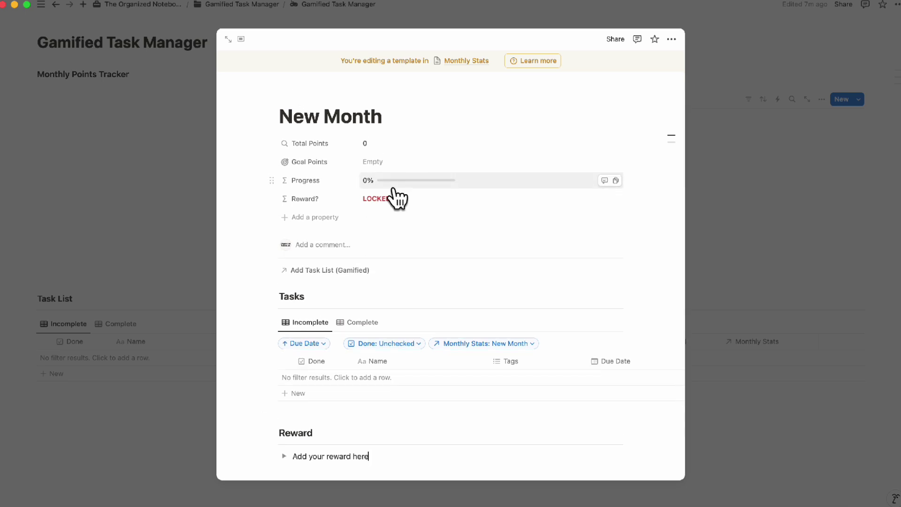
Step: Hide the filter bar on the template's linked Complete and Incomplete views and close the template
scroll(418, 264, down, 4)
click(361, 231)
click(508, 230)
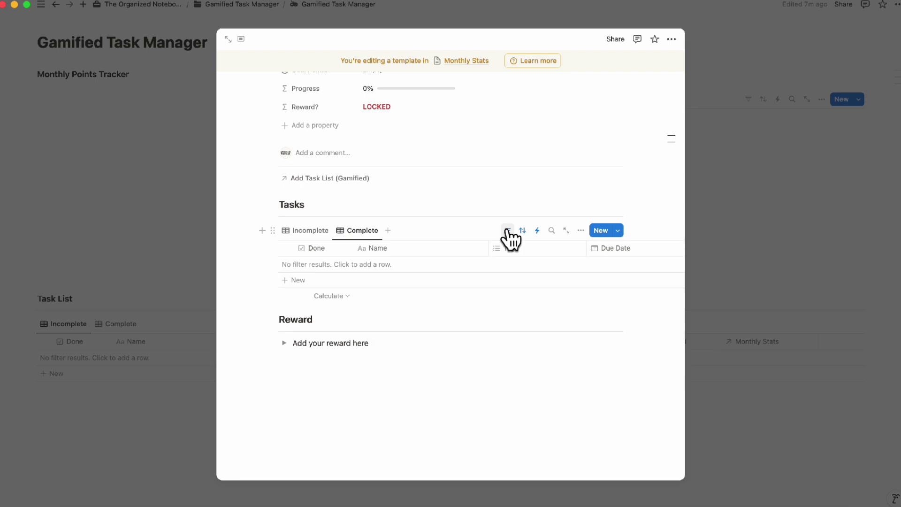
click(303, 231)
scroll(352, 376, up, 4)
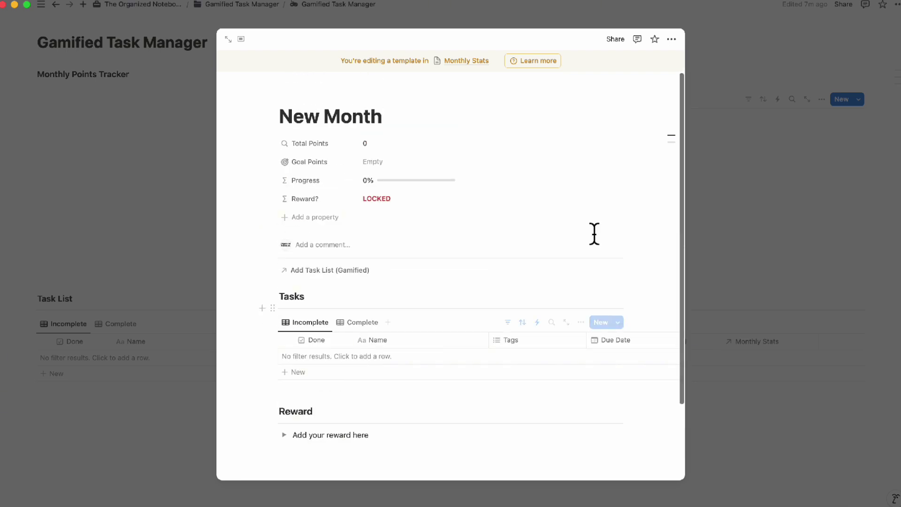
click(714, 212)
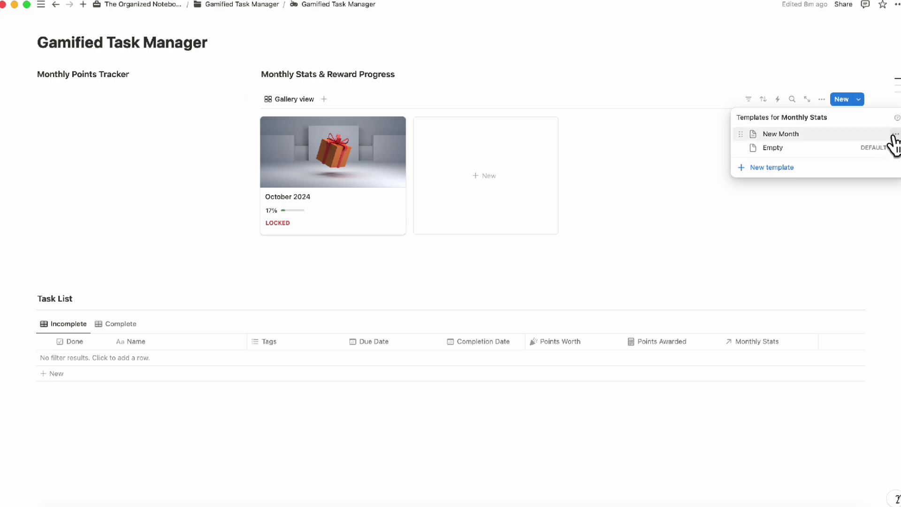
Step: Set New Month as the default template for all views in Monthly Stats
click(893, 135)
click(854, 121)
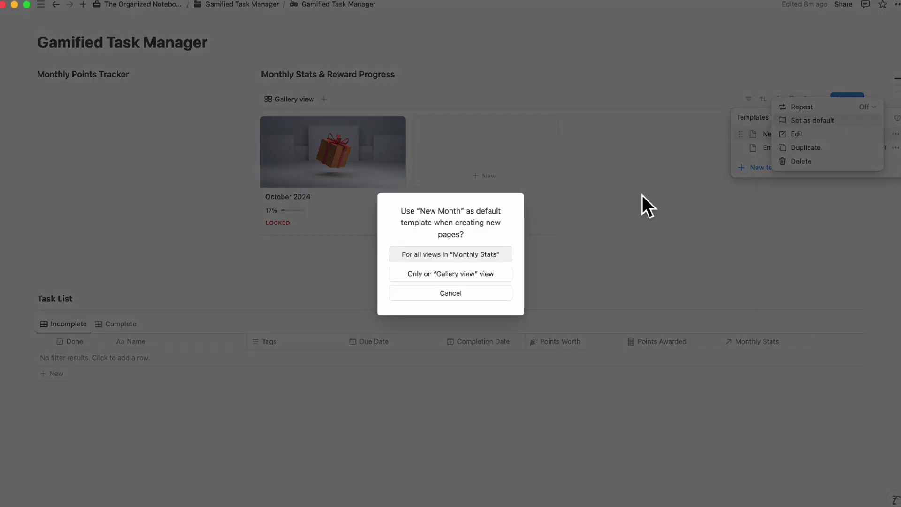
click(495, 256)
Step: Apply the New Month template to the October 2024 page and show the Complete view in its Tasks section
click(345, 211)
click(346, 211)
click(326, 389)
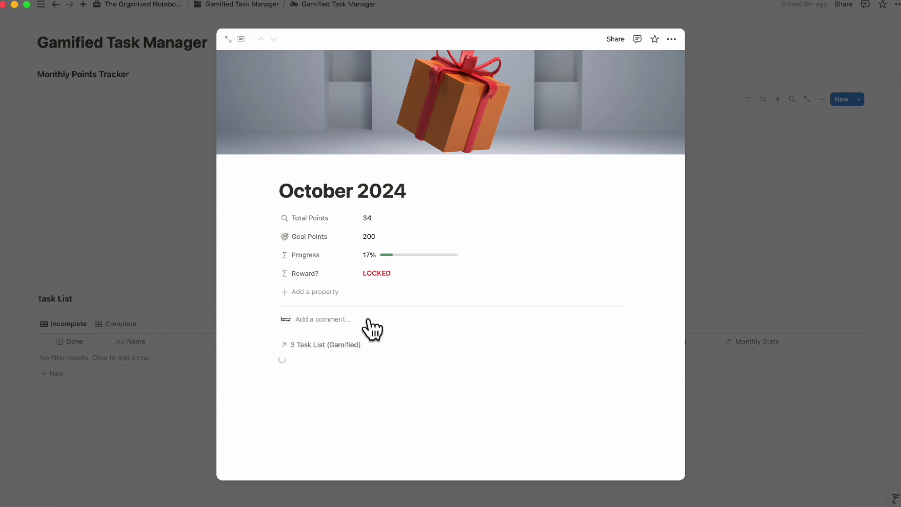
scroll(318, 342, down, 2)
click(357, 304)
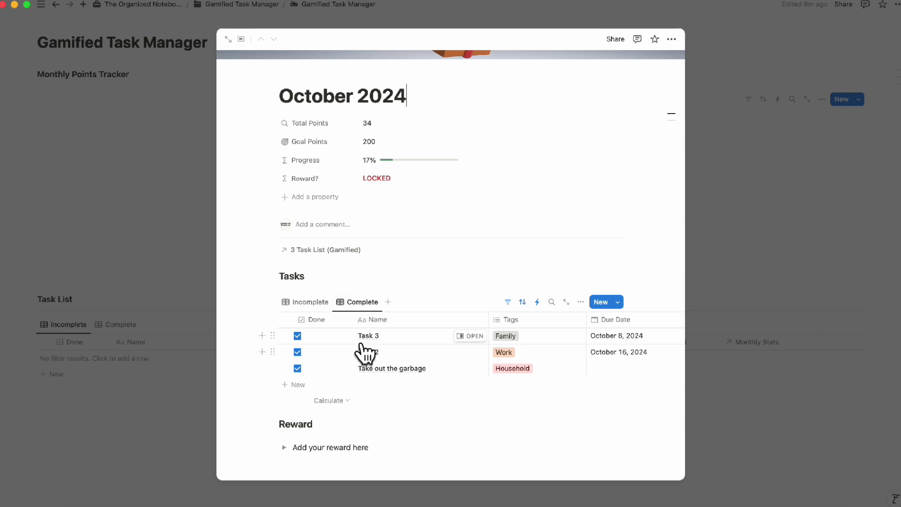
scroll(412, 361, right, 5)
scroll(414, 364, left, 5)
Step: Insert an Unsplash photo of a wood-cased keyboard inside October 2024's reward toggle and close the page
scroll(412, 375, down, 1)
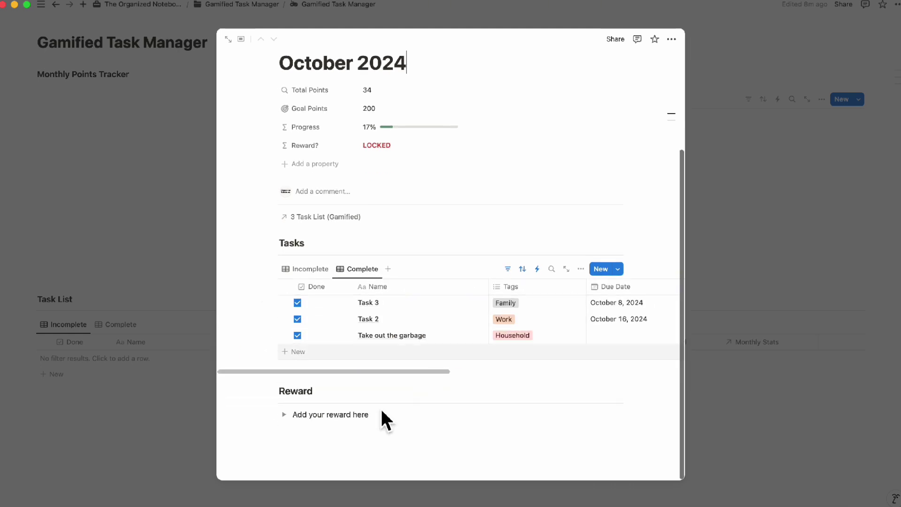
click(284, 414)
click(319, 430)
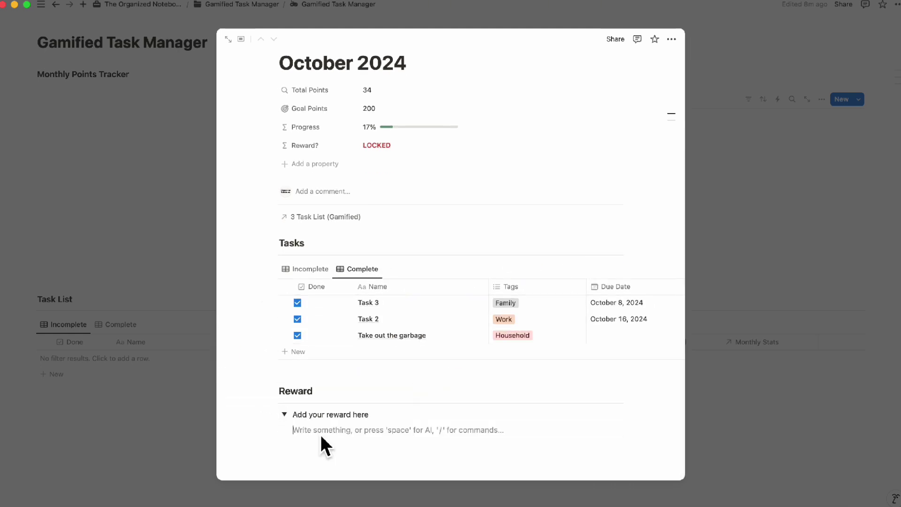
text(/imag)
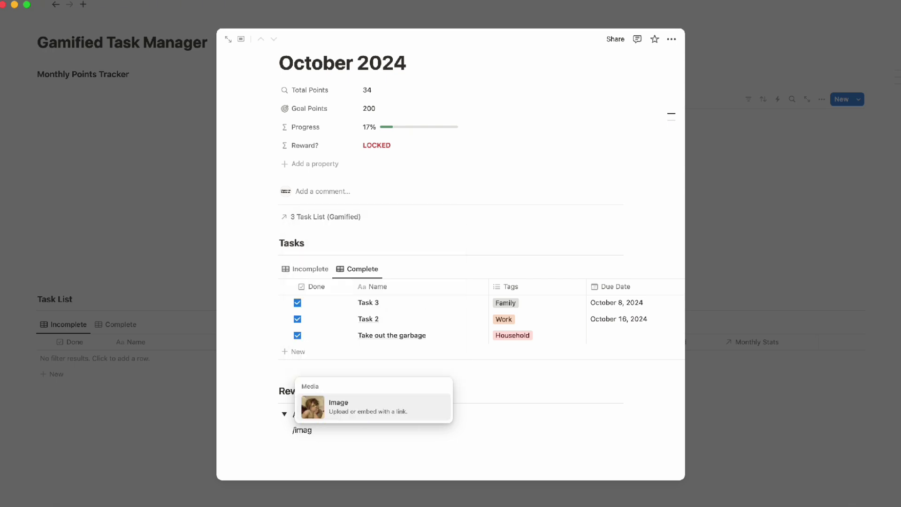
key(Return)
scroll(446, 413, down, 3)
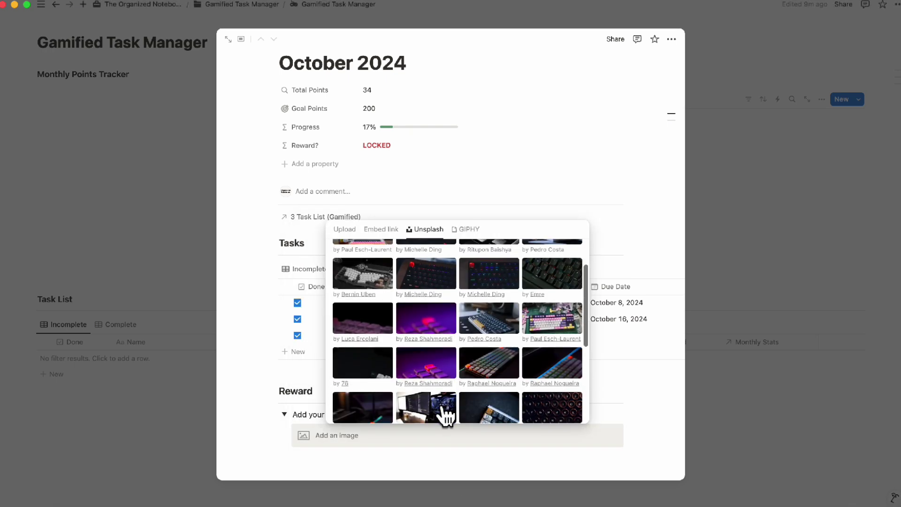
scroll(478, 403, down, 3)
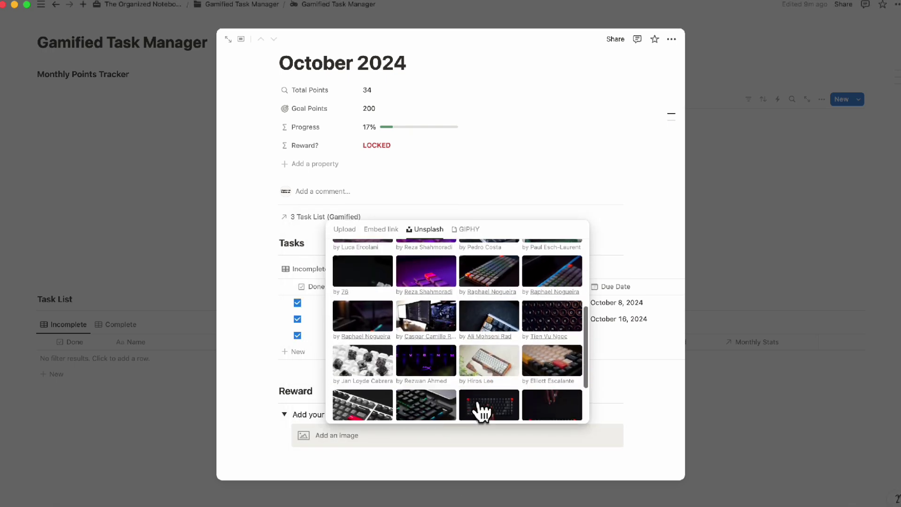
click(488, 361)
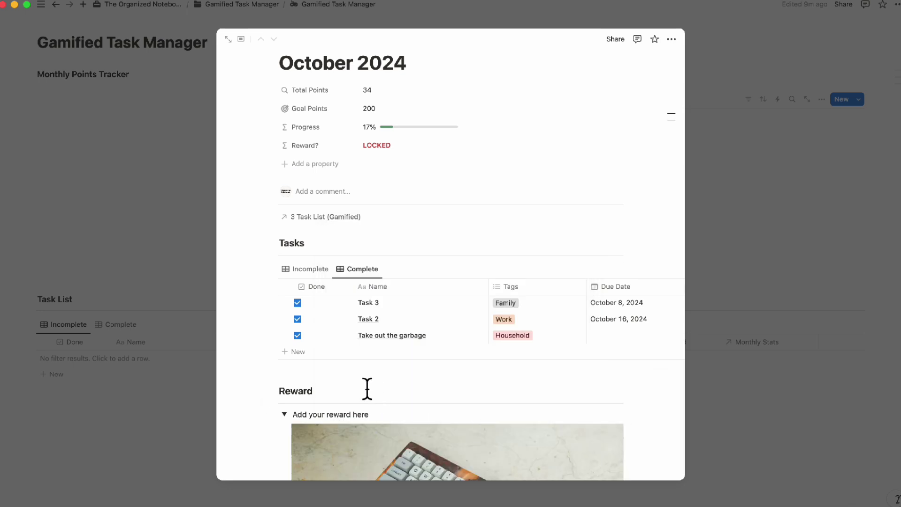
scroll(348, 454, up, 3)
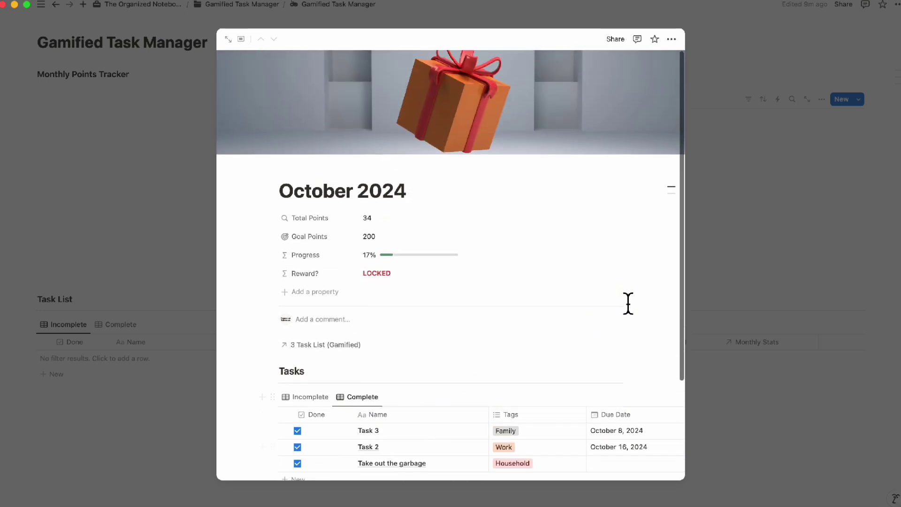
click(743, 261)
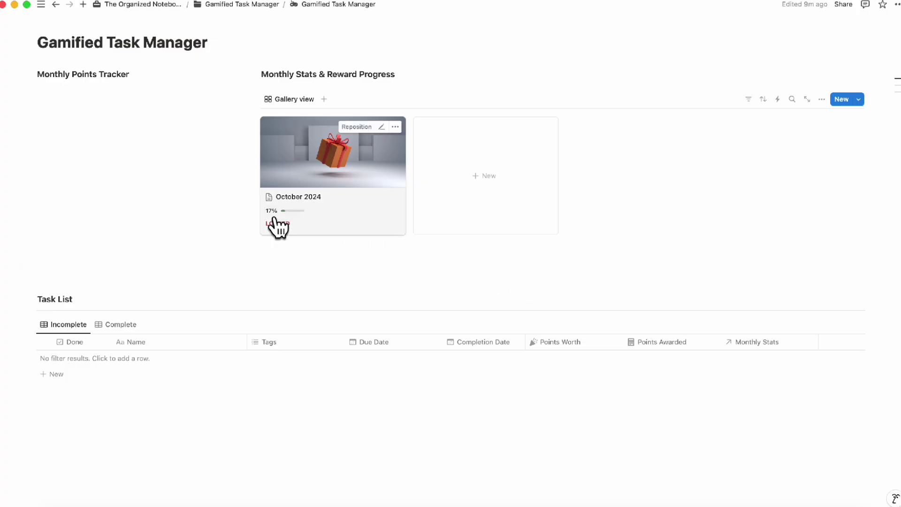
Step: Set the October 2024 page's Goal Points to 34 and close the page
click(324, 226)
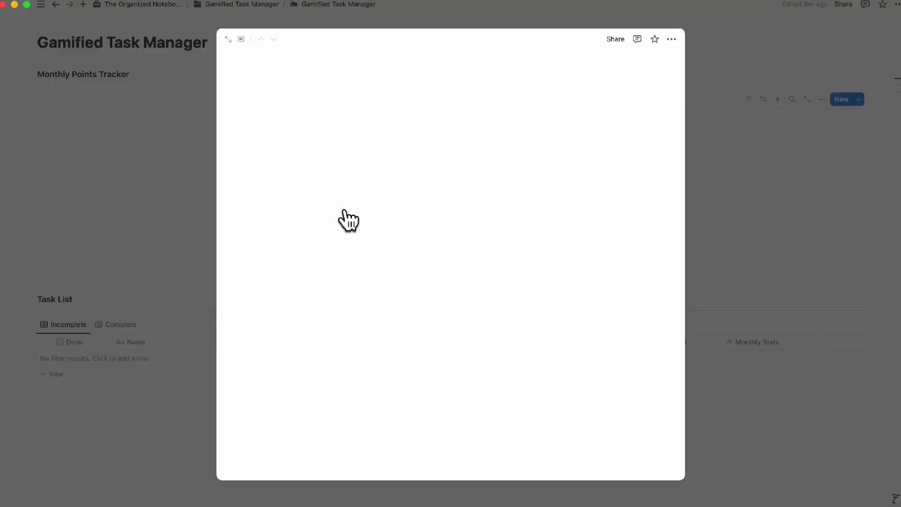
click(391, 222)
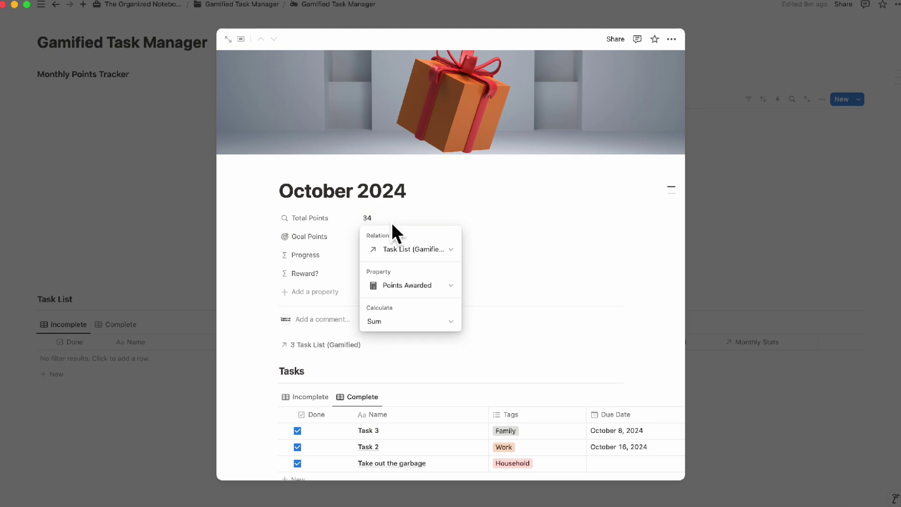
key(Escape)
click(383, 238)
text(34)
key(Return)
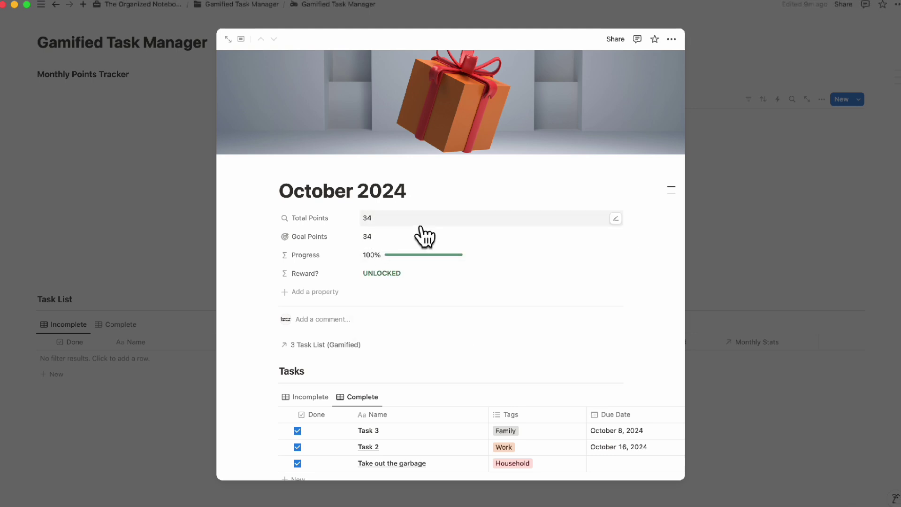
click(753, 252)
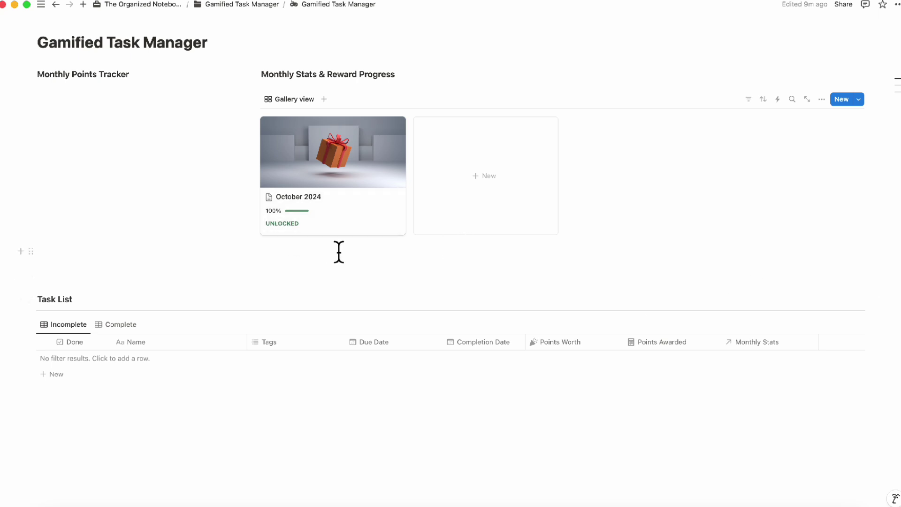
Step: Insert a donut chart under Monthly Points Tracker, linked to the Task List (Gamified) database
click(75, 107)
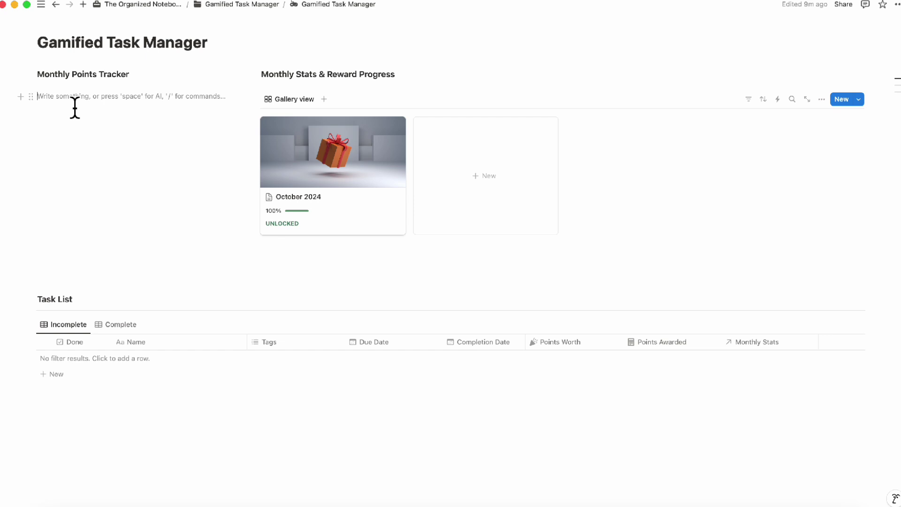
text(/chart)
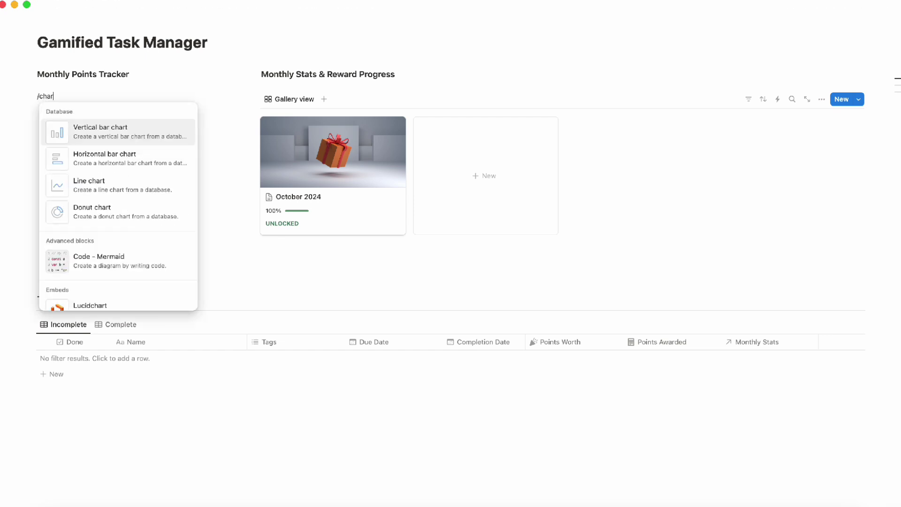
click(120, 213)
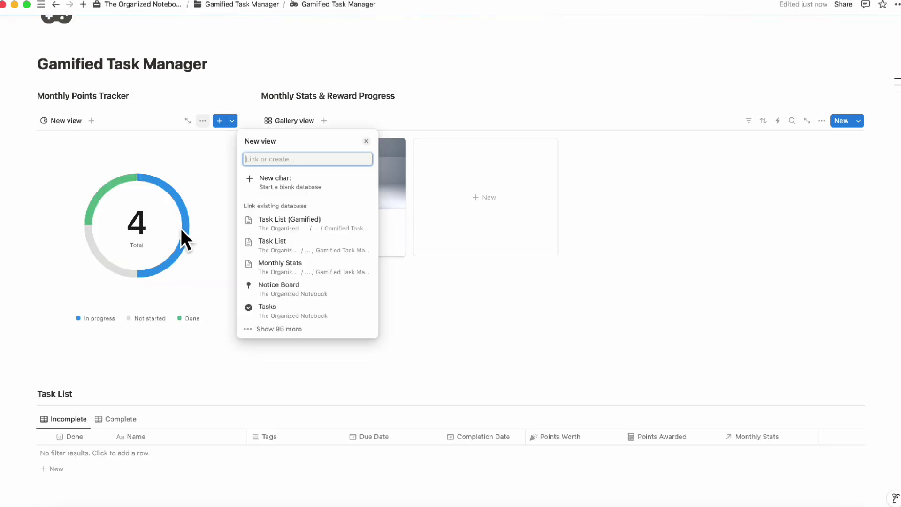
click(320, 233)
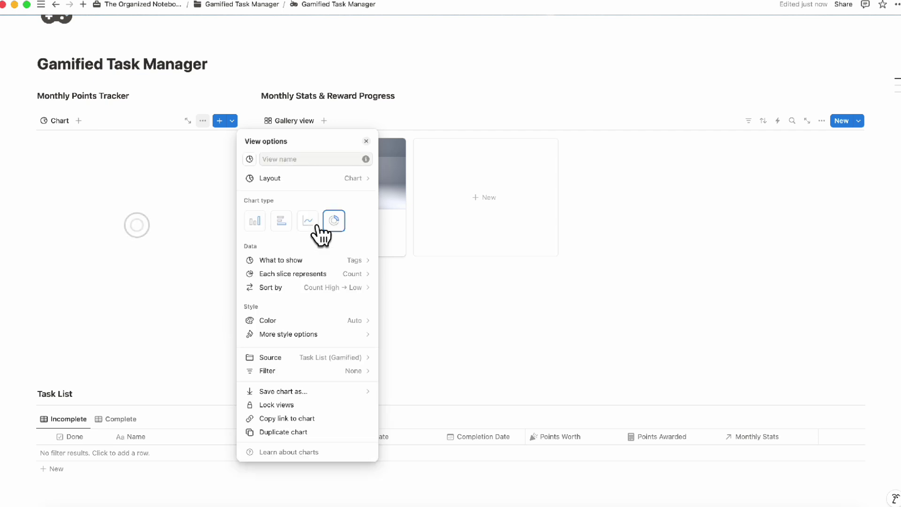
Step: Make each donut chart slice represent the sum of Points Awarded and set the chart color to Colorful
click(365, 276)
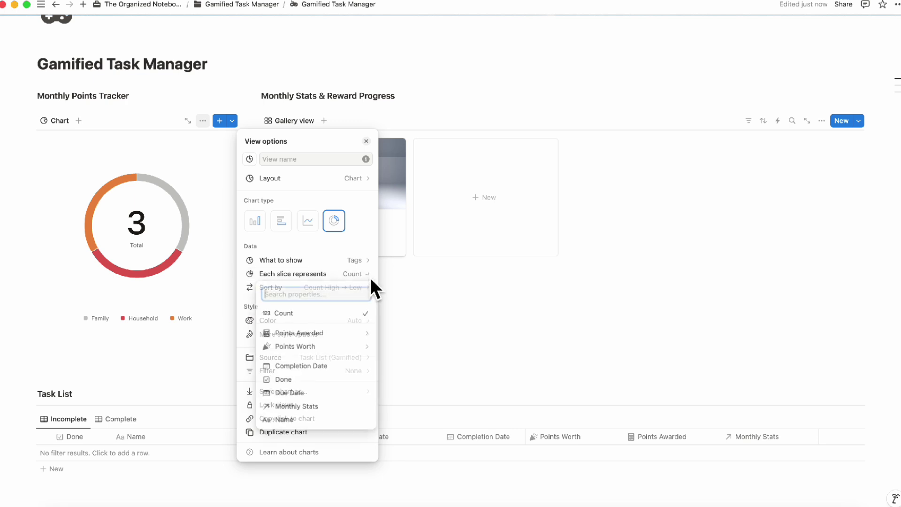
mouse_move(358, 334)
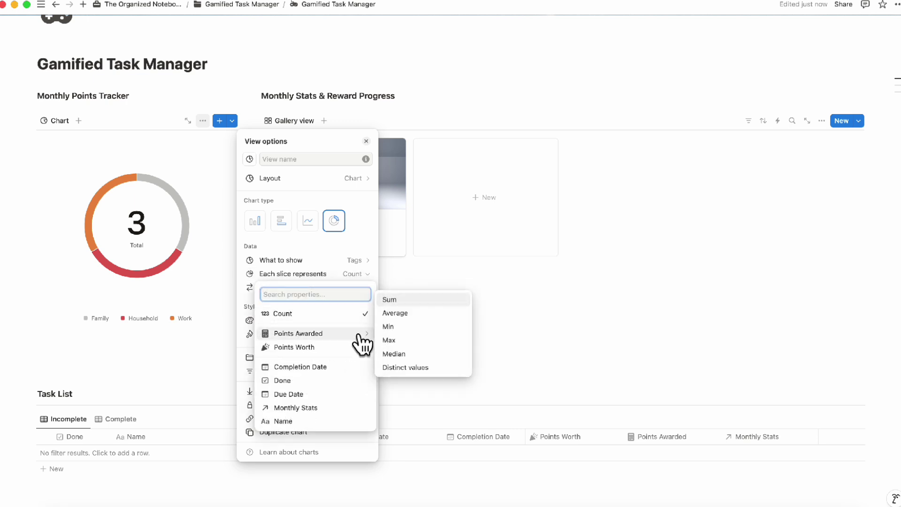
click(413, 299)
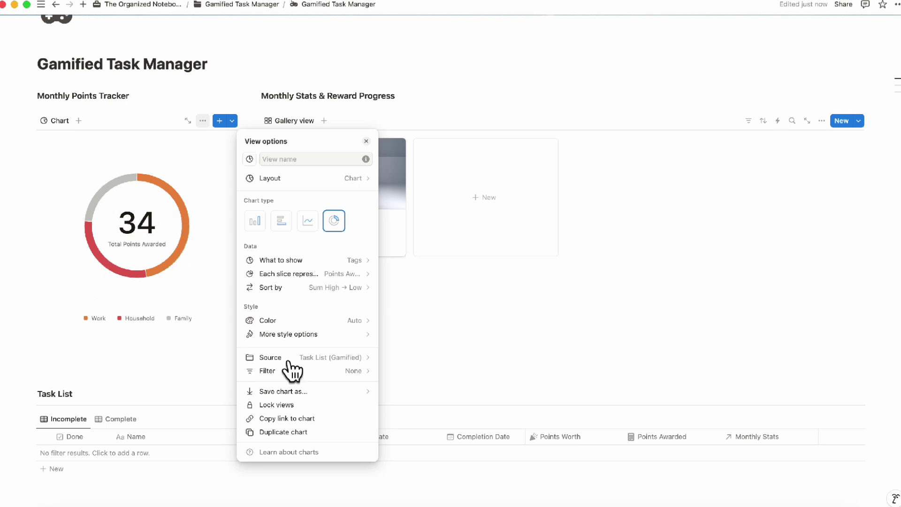
click(349, 322)
click(359, 351)
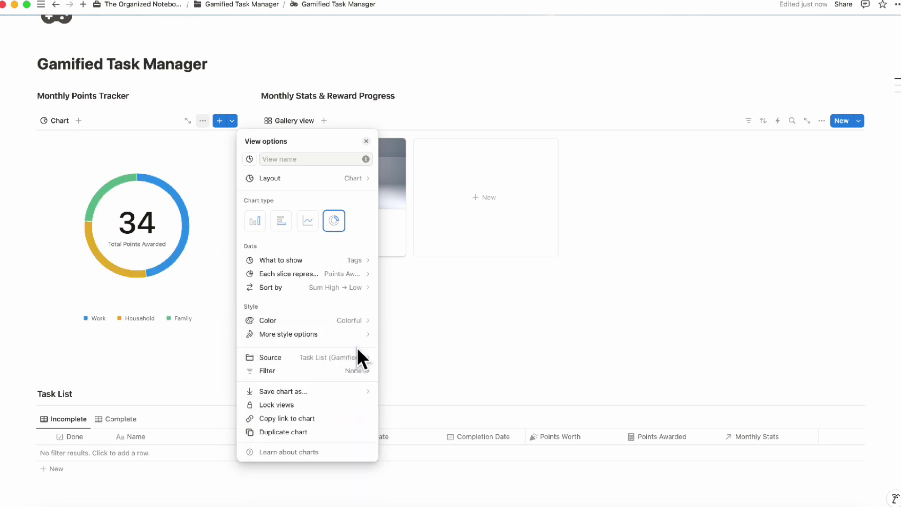
click(199, 323)
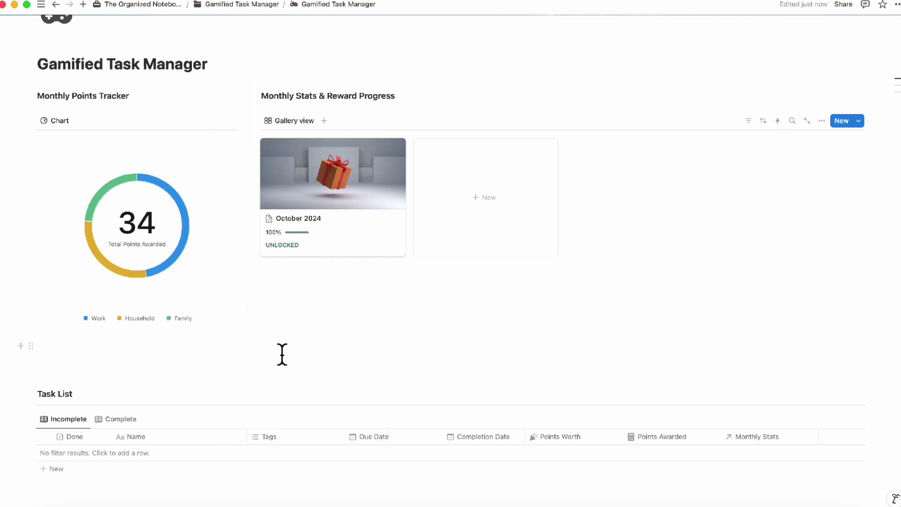
Step: Show the Complete view of the Task List and open the Points Awarded formula from Task 3's row
scroll(282, 354, up, 3)
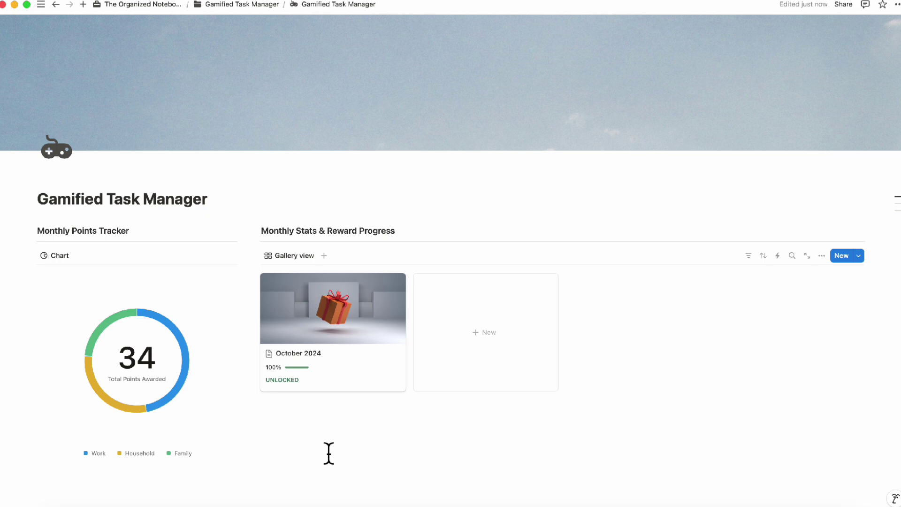
scroll(341, 449, down, 3)
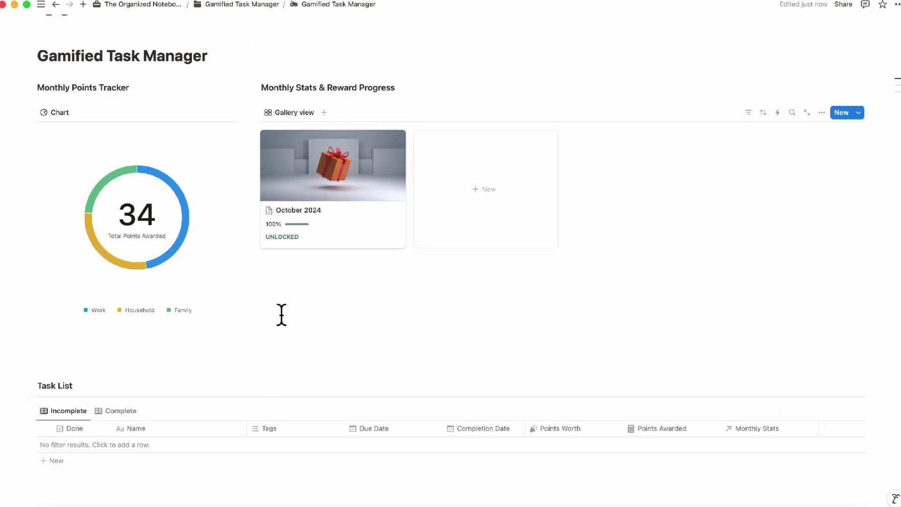
click(123, 411)
scroll(610, 450, down, 1)
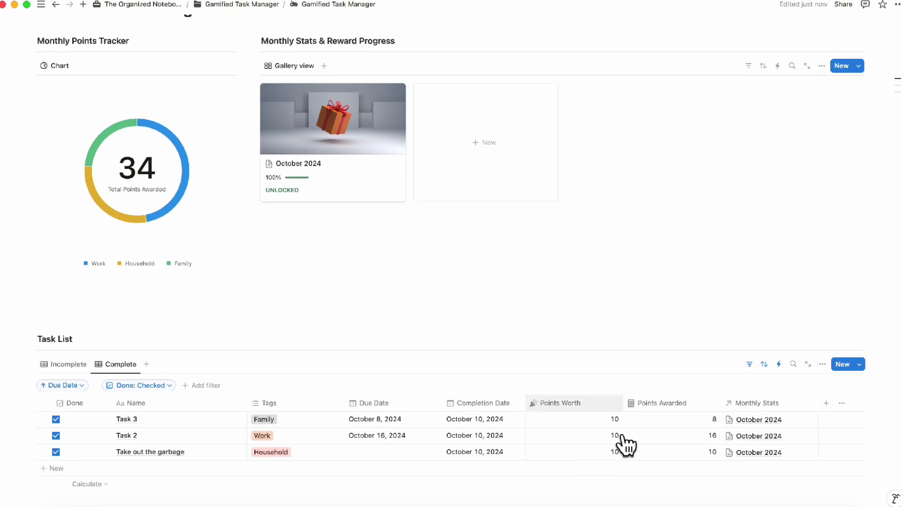
click(669, 419)
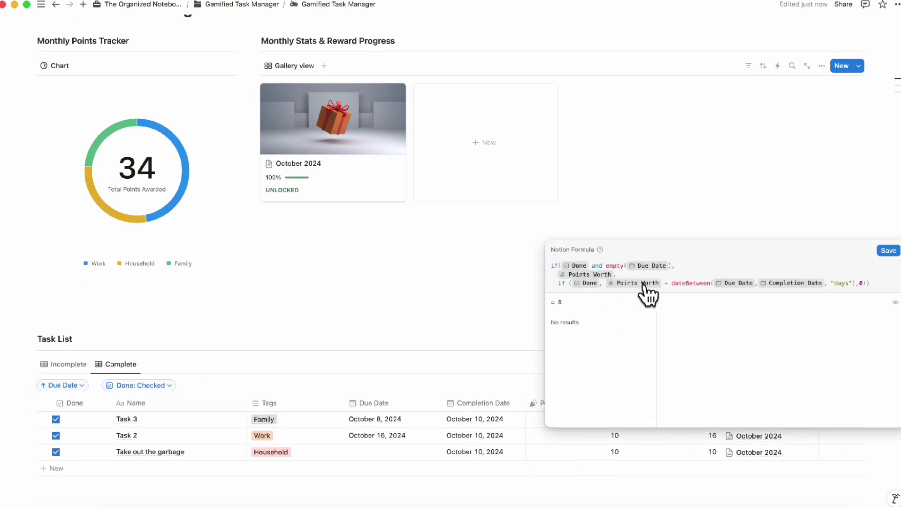